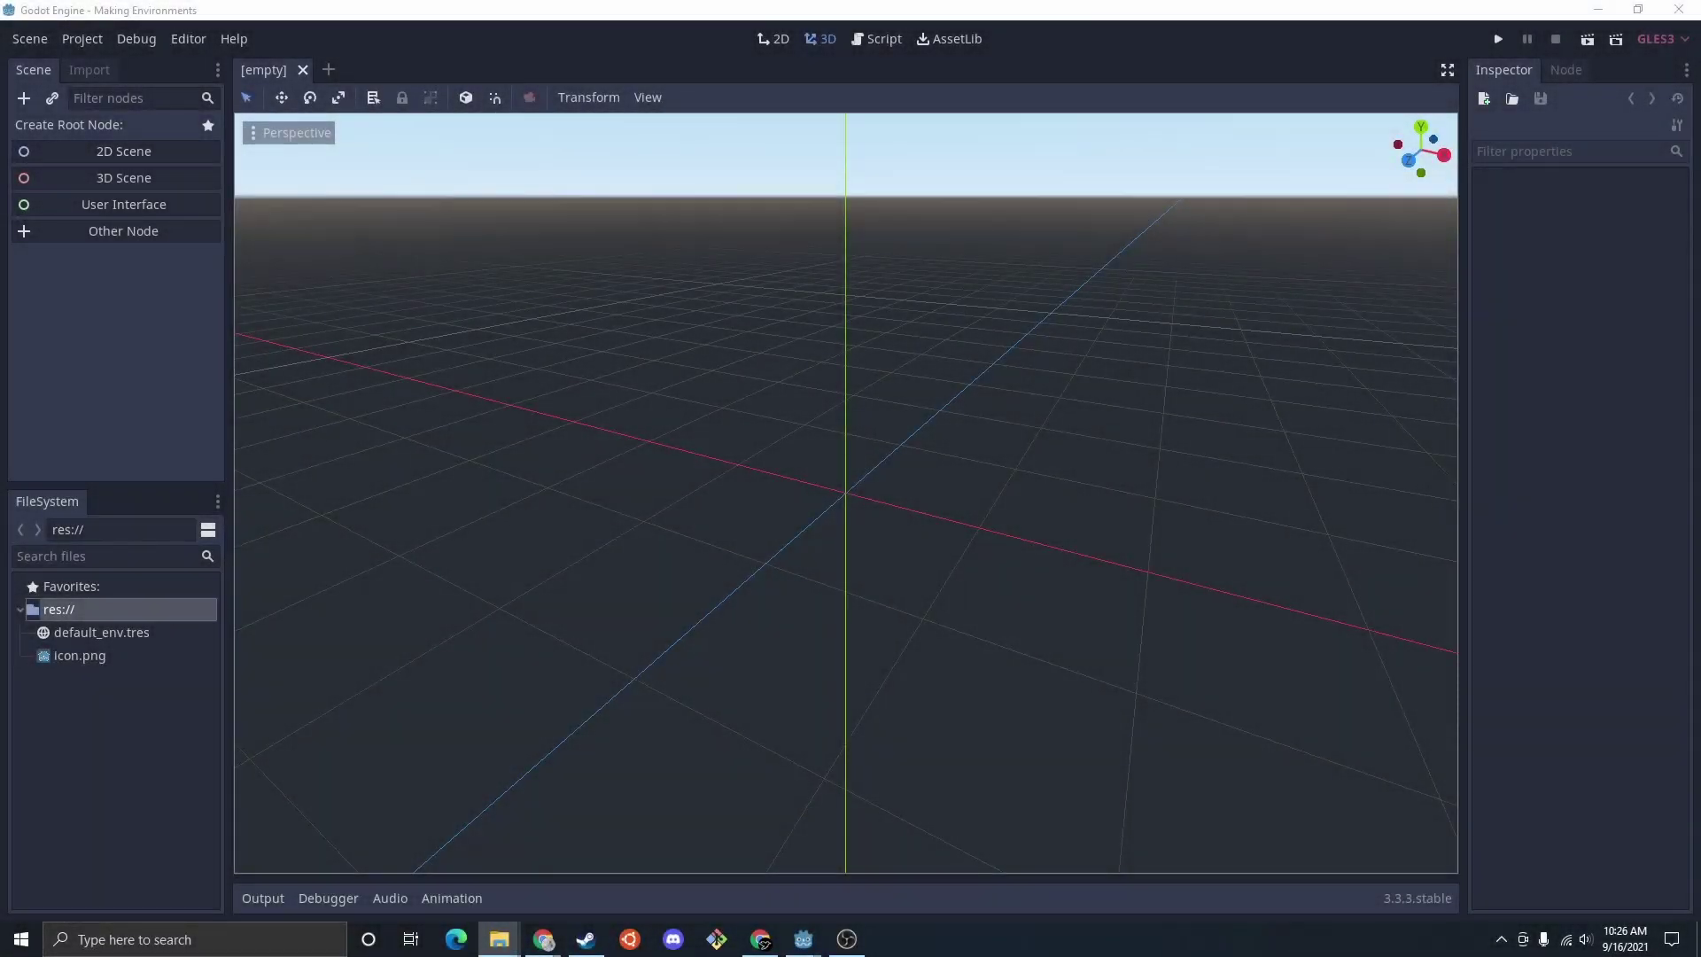
Step: Add updatedForestStuff.png to the project and reimport it with texture filtering turned off
drag(1579, 554, 75, 626)
click(124, 686)
click(74, 71)
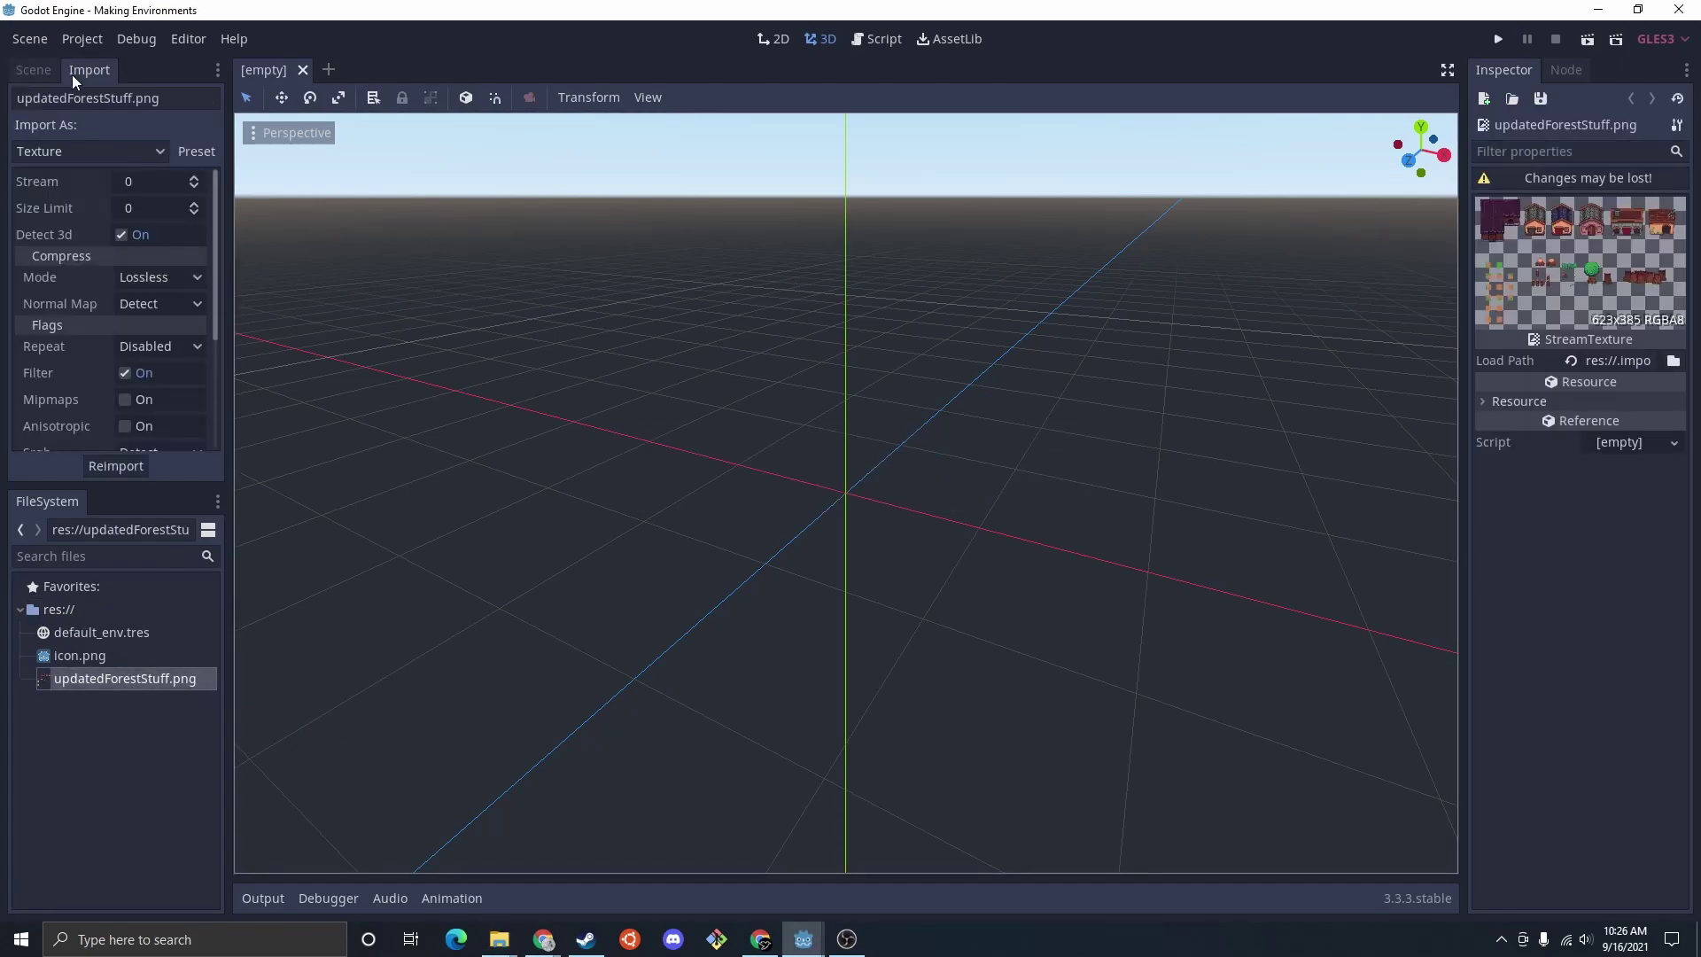
click(125, 373)
click(116, 466)
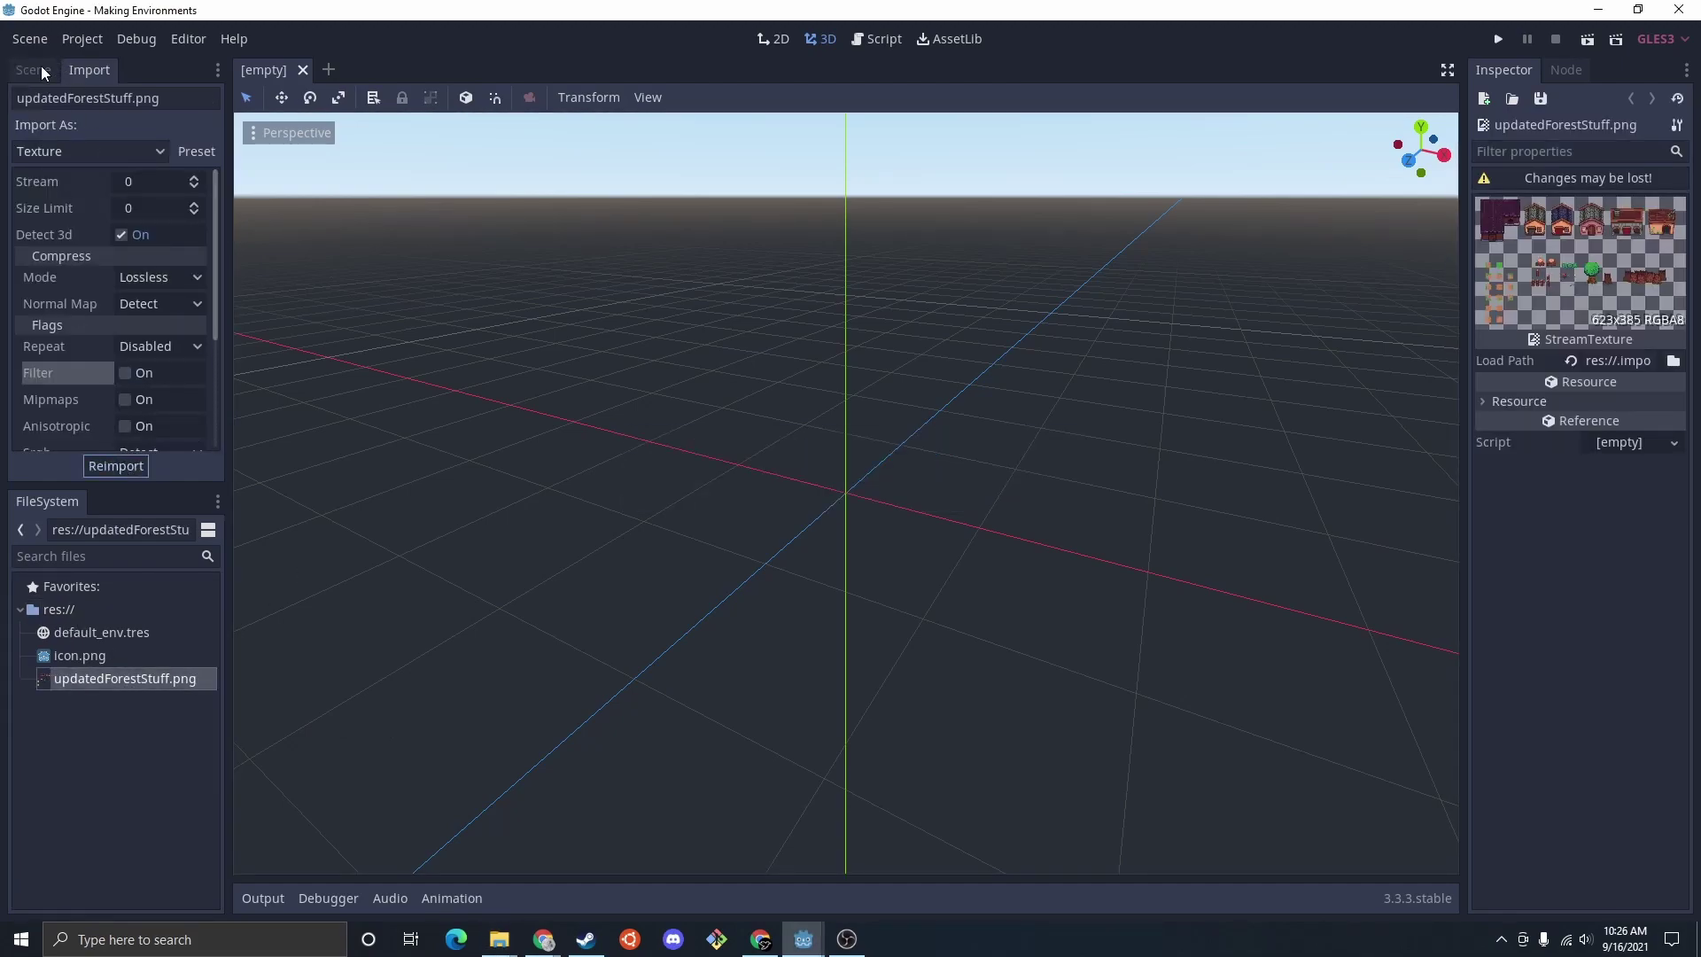
Step: Create a 2D Scene root node and a new TileSet resource in res:// saved as Outside.tres
click(37, 69)
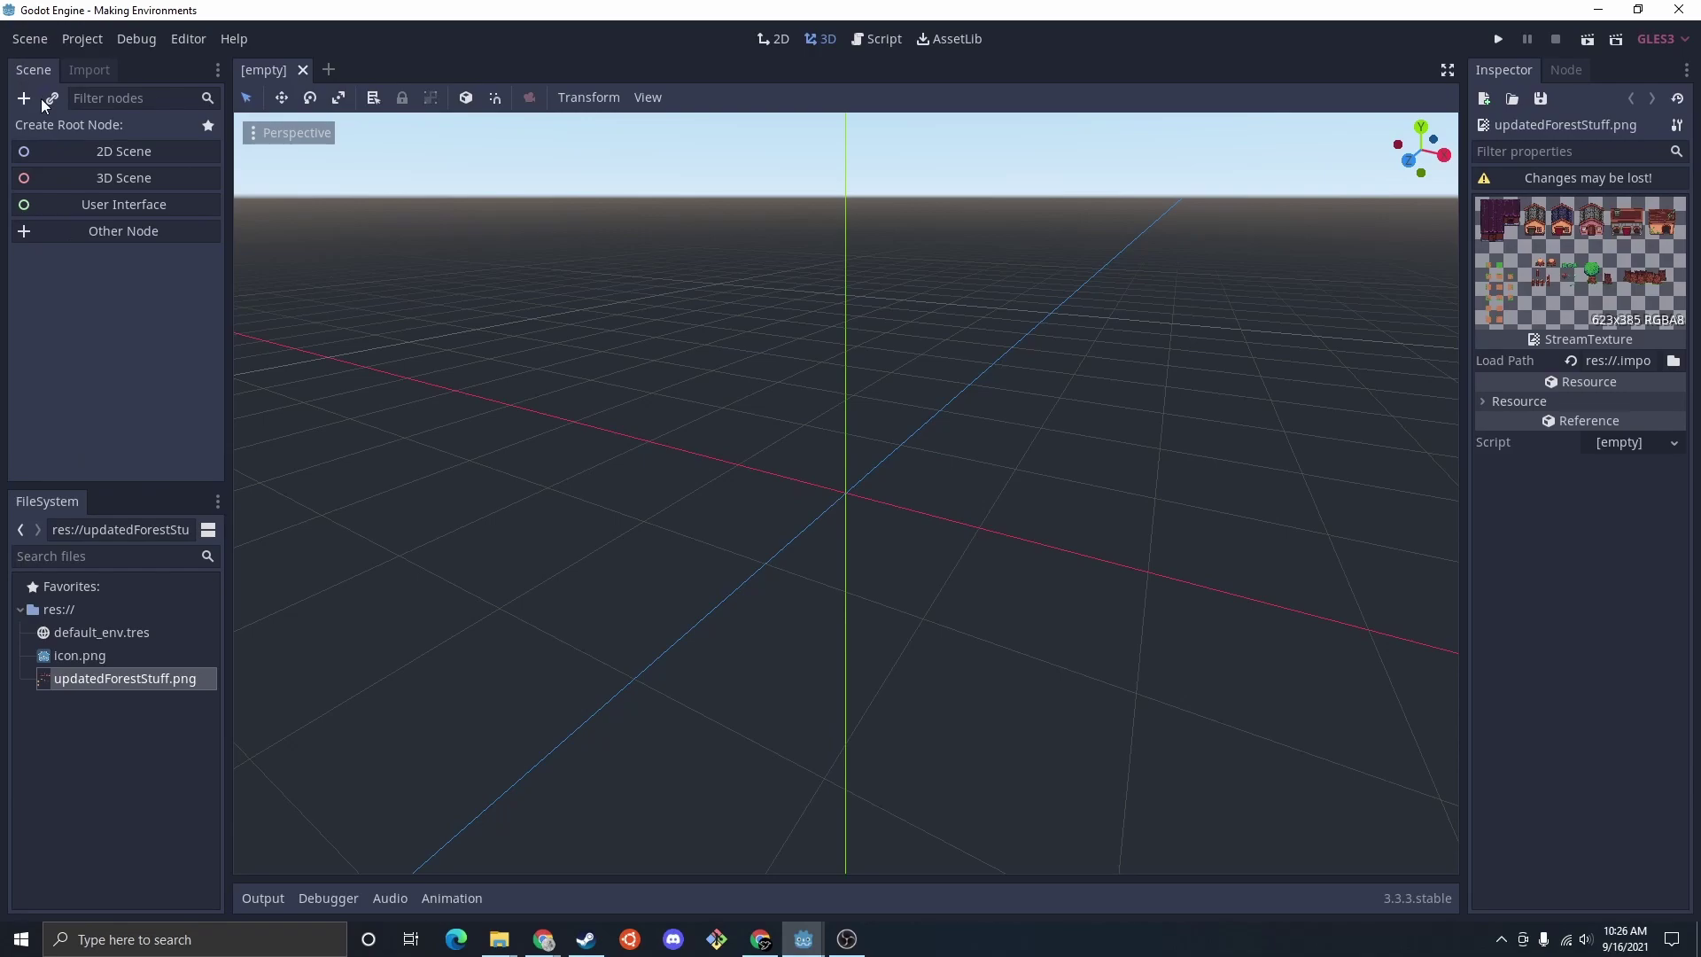
click(95, 156)
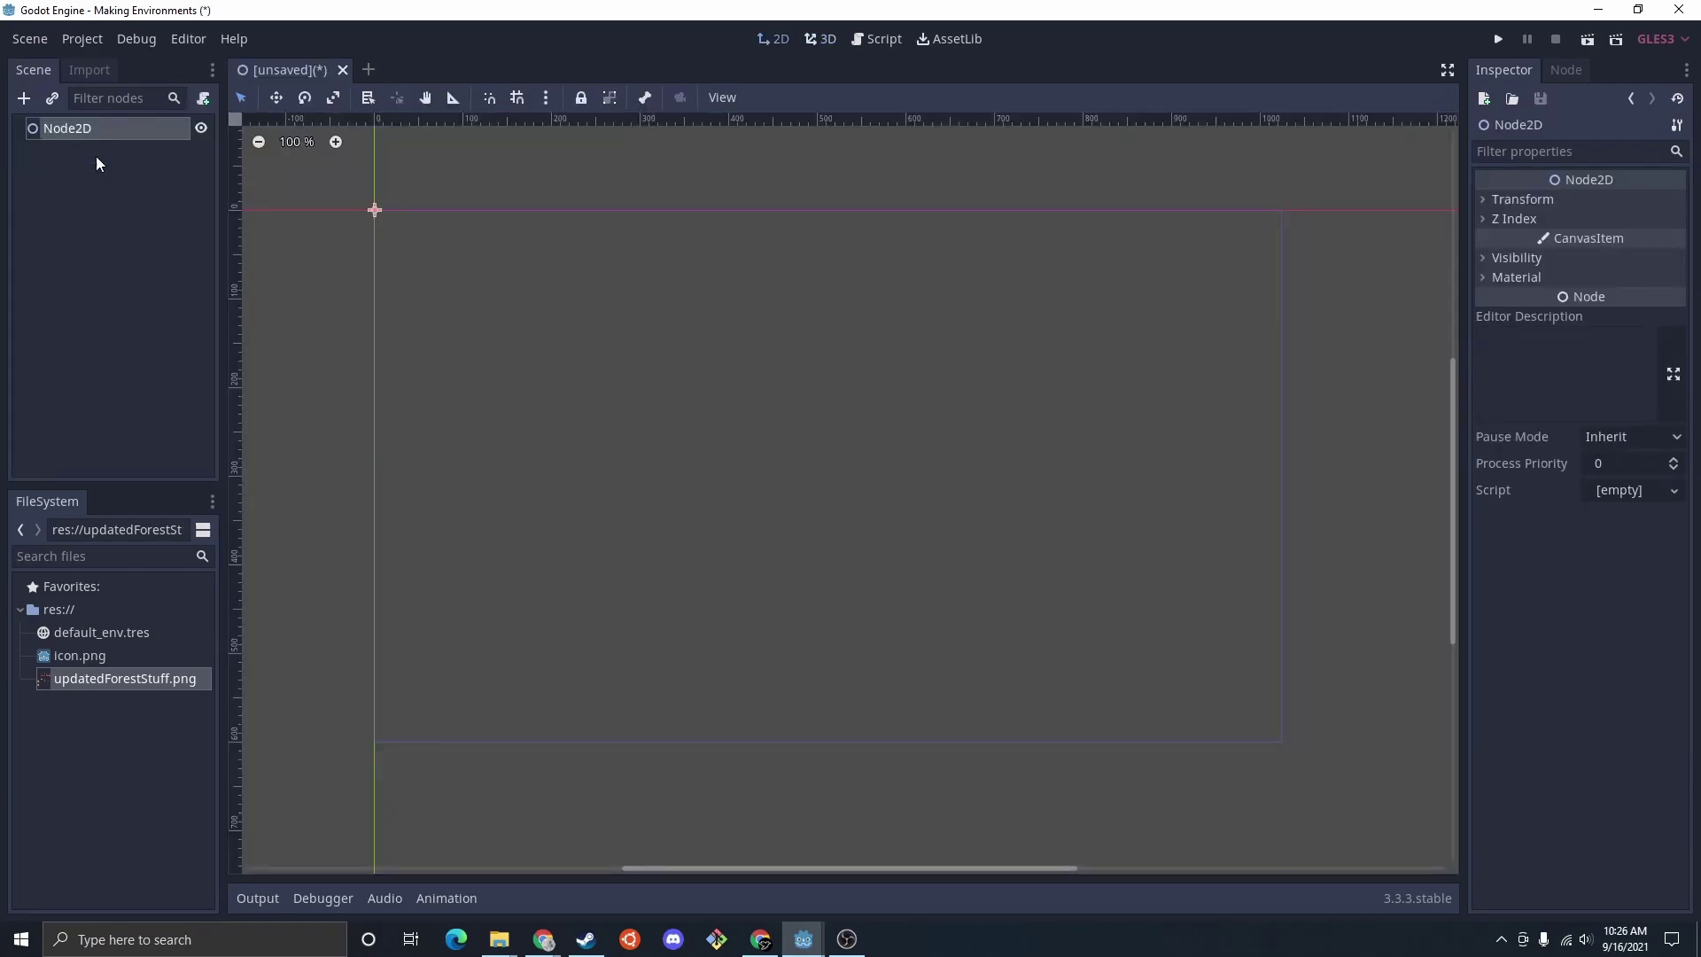
right_click(68, 611)
click(156, 812)
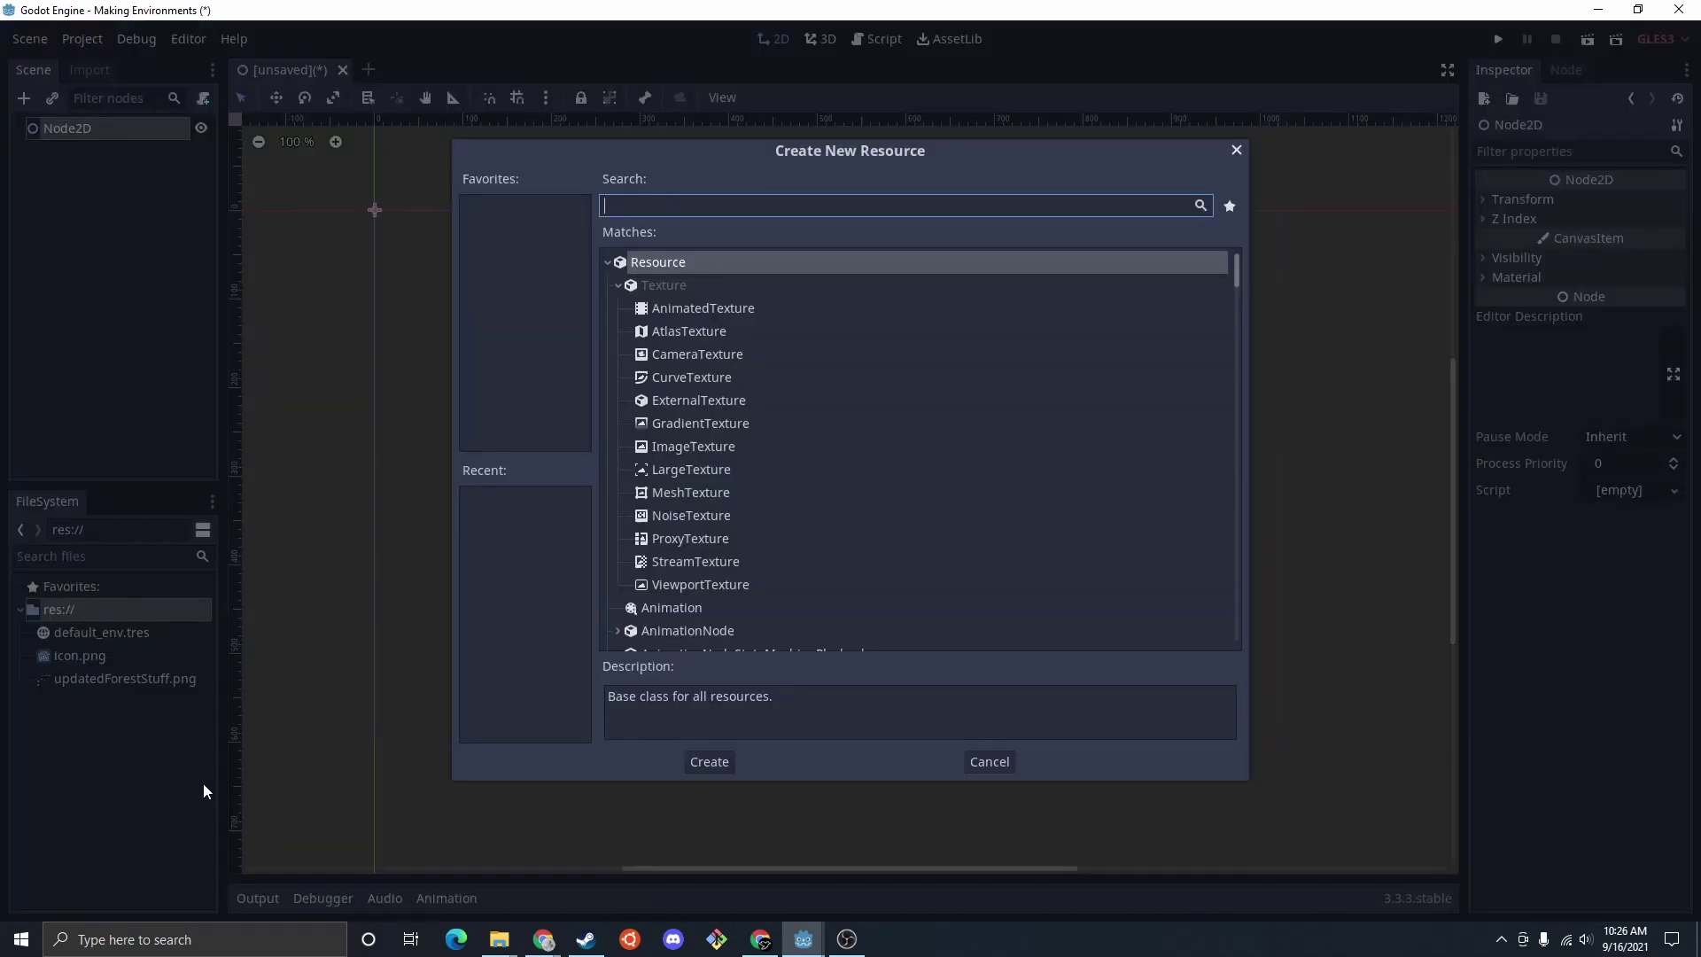
text(tileset)
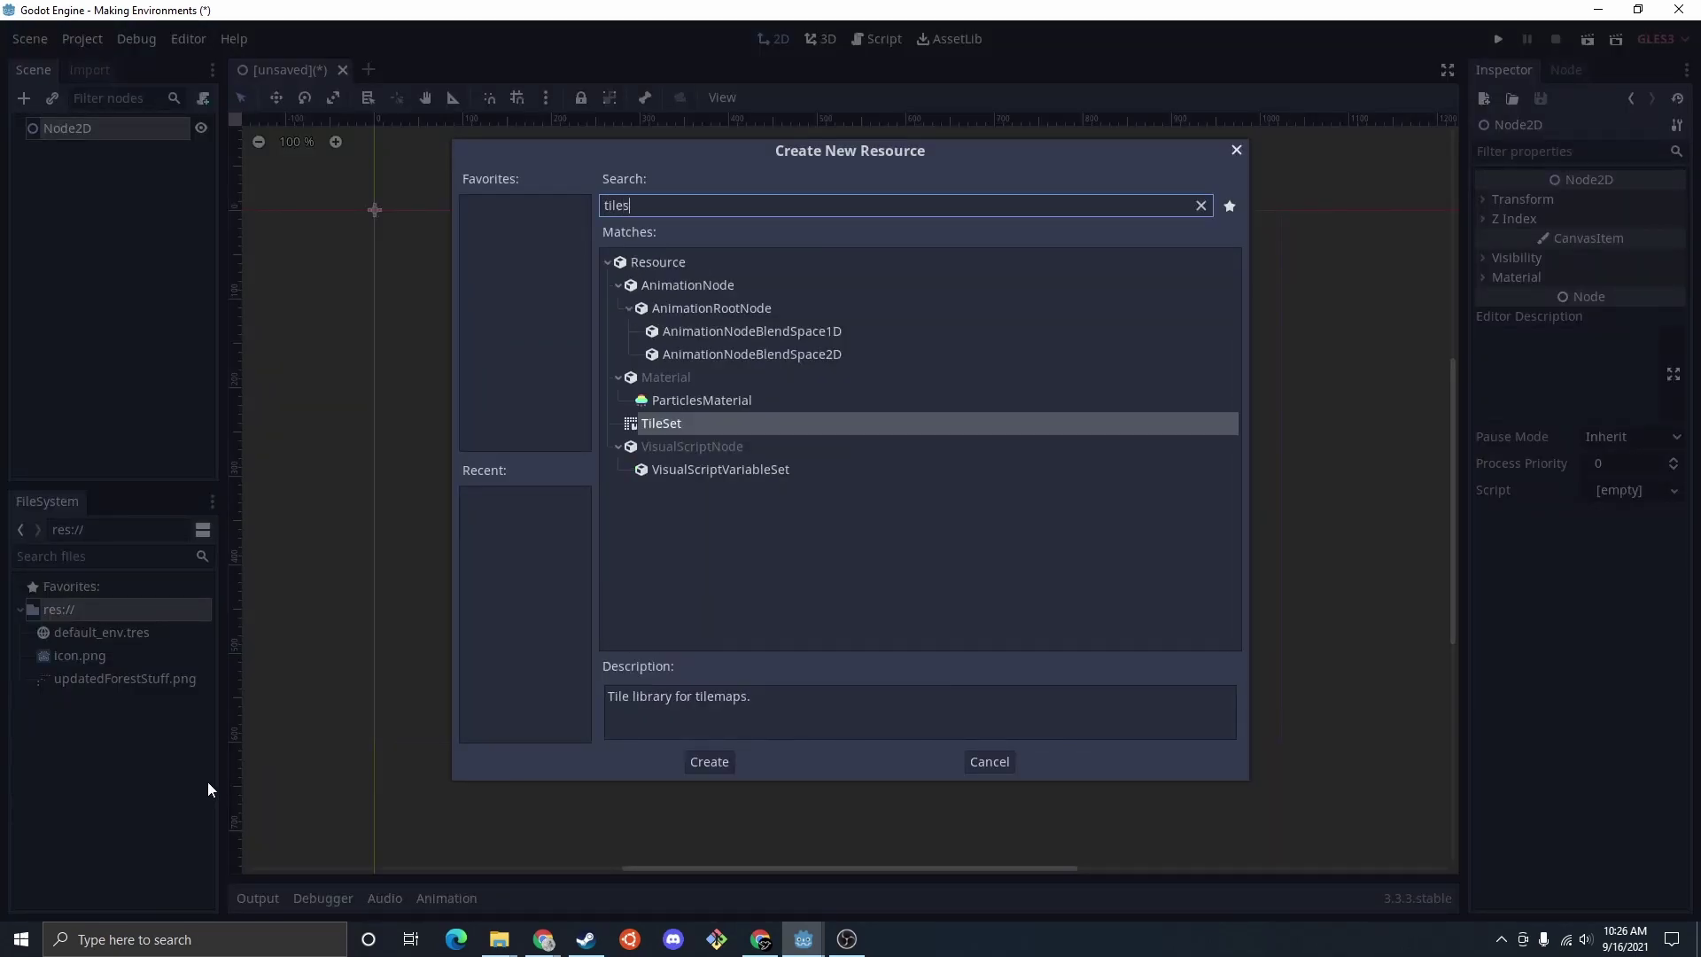
key(Return)
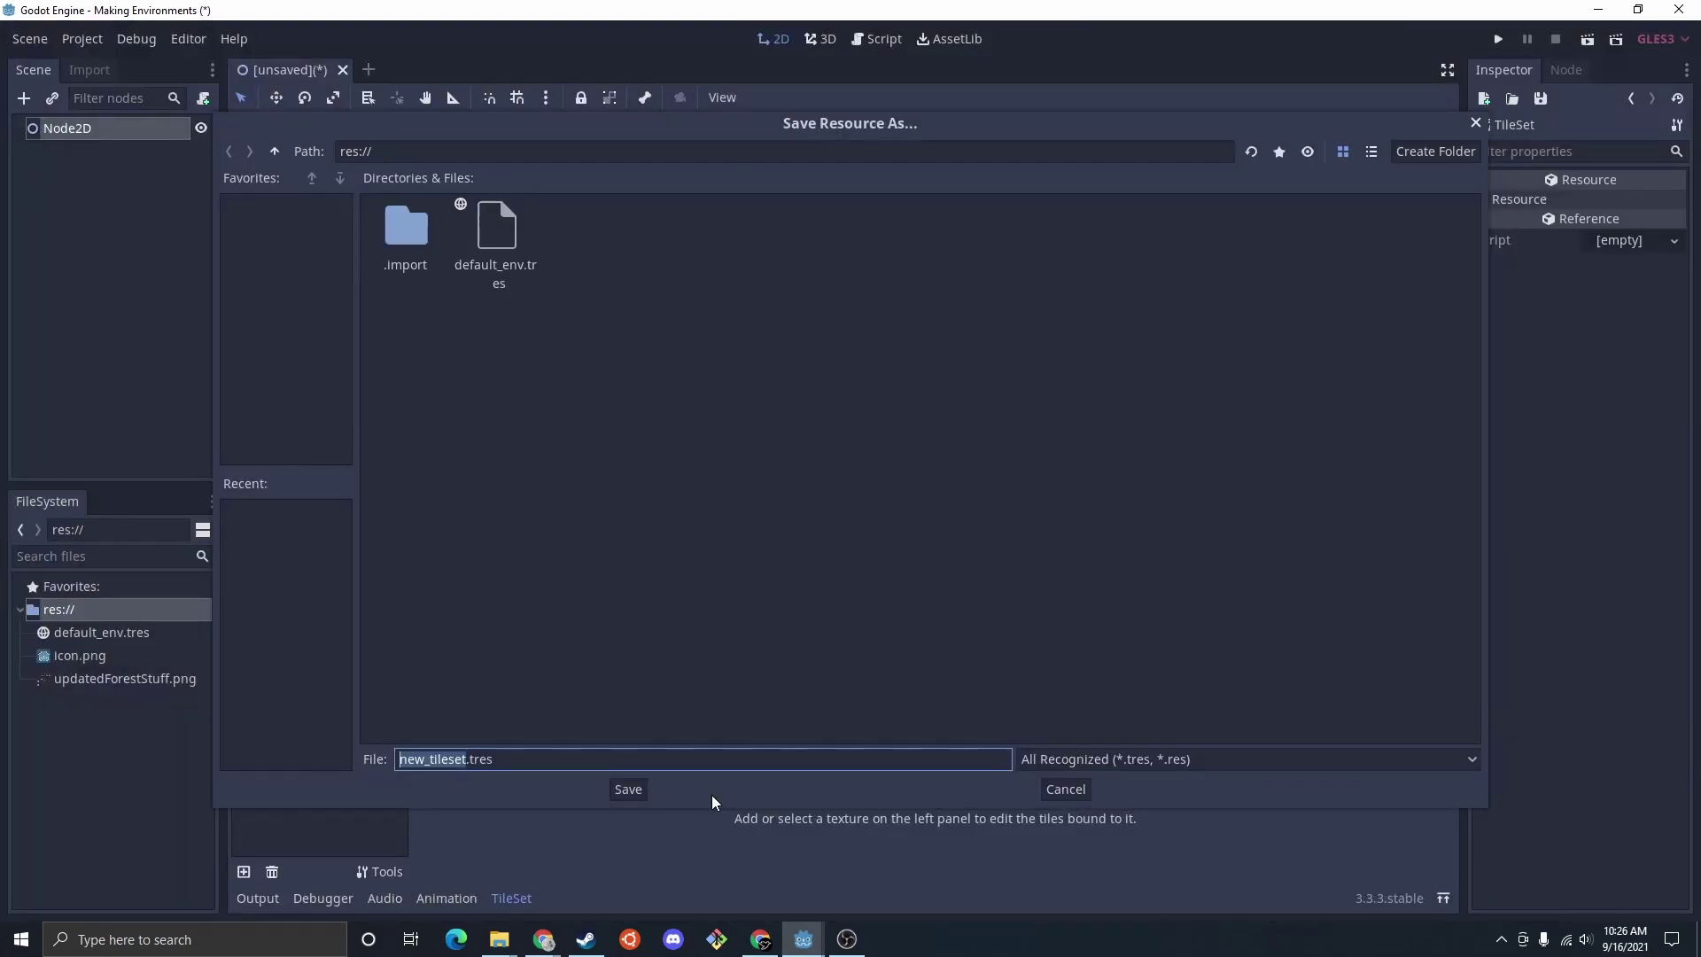
text(Outside)
key(Return)
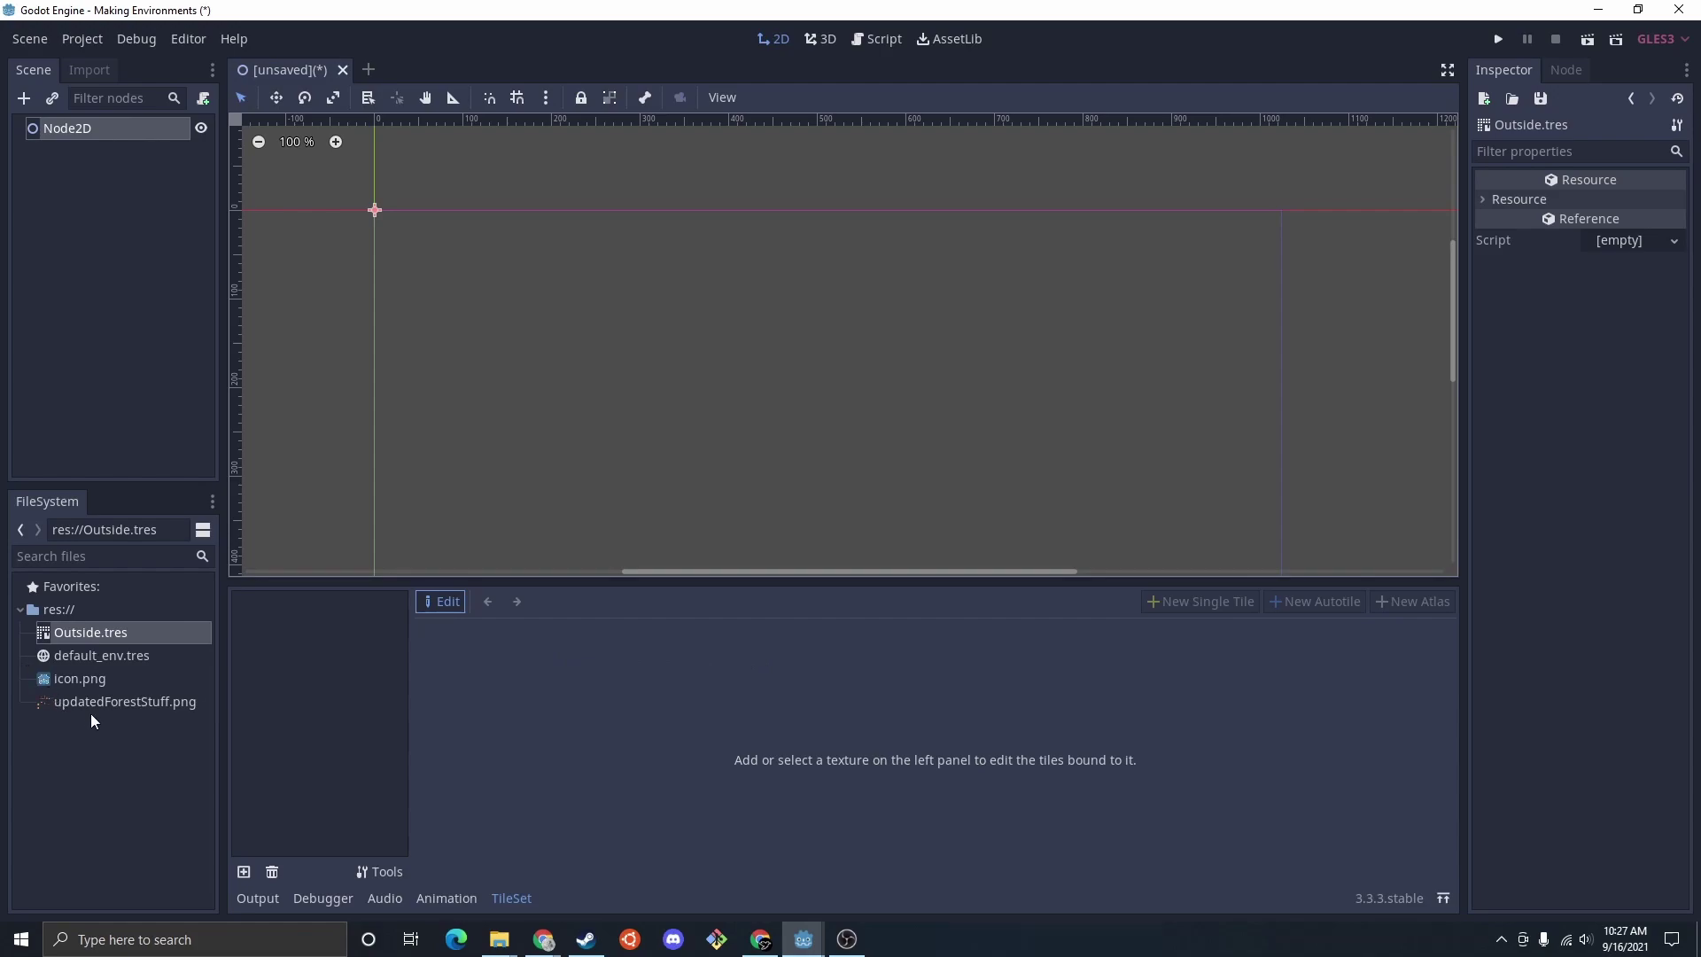
Step: Add updatedForestStuff.png to the Outside tileset and draw a new autotile region around the dirt and grass tiles
drag(93, 702, 318, 641)
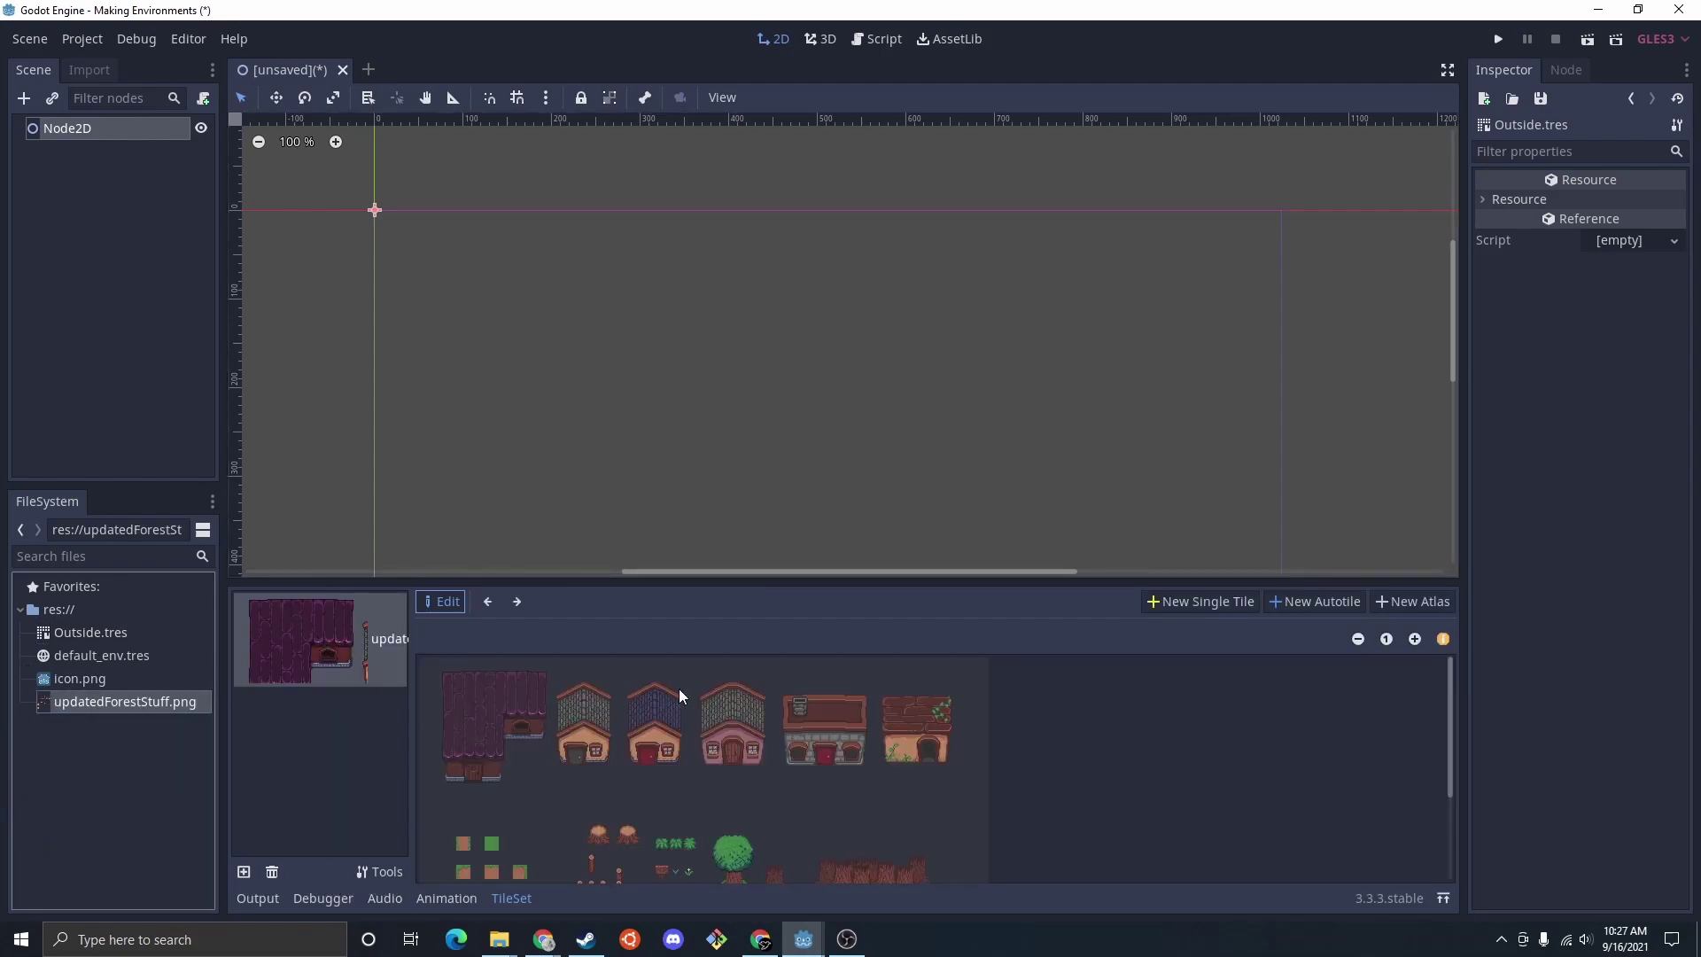
scroll(690, 666, down, 2)
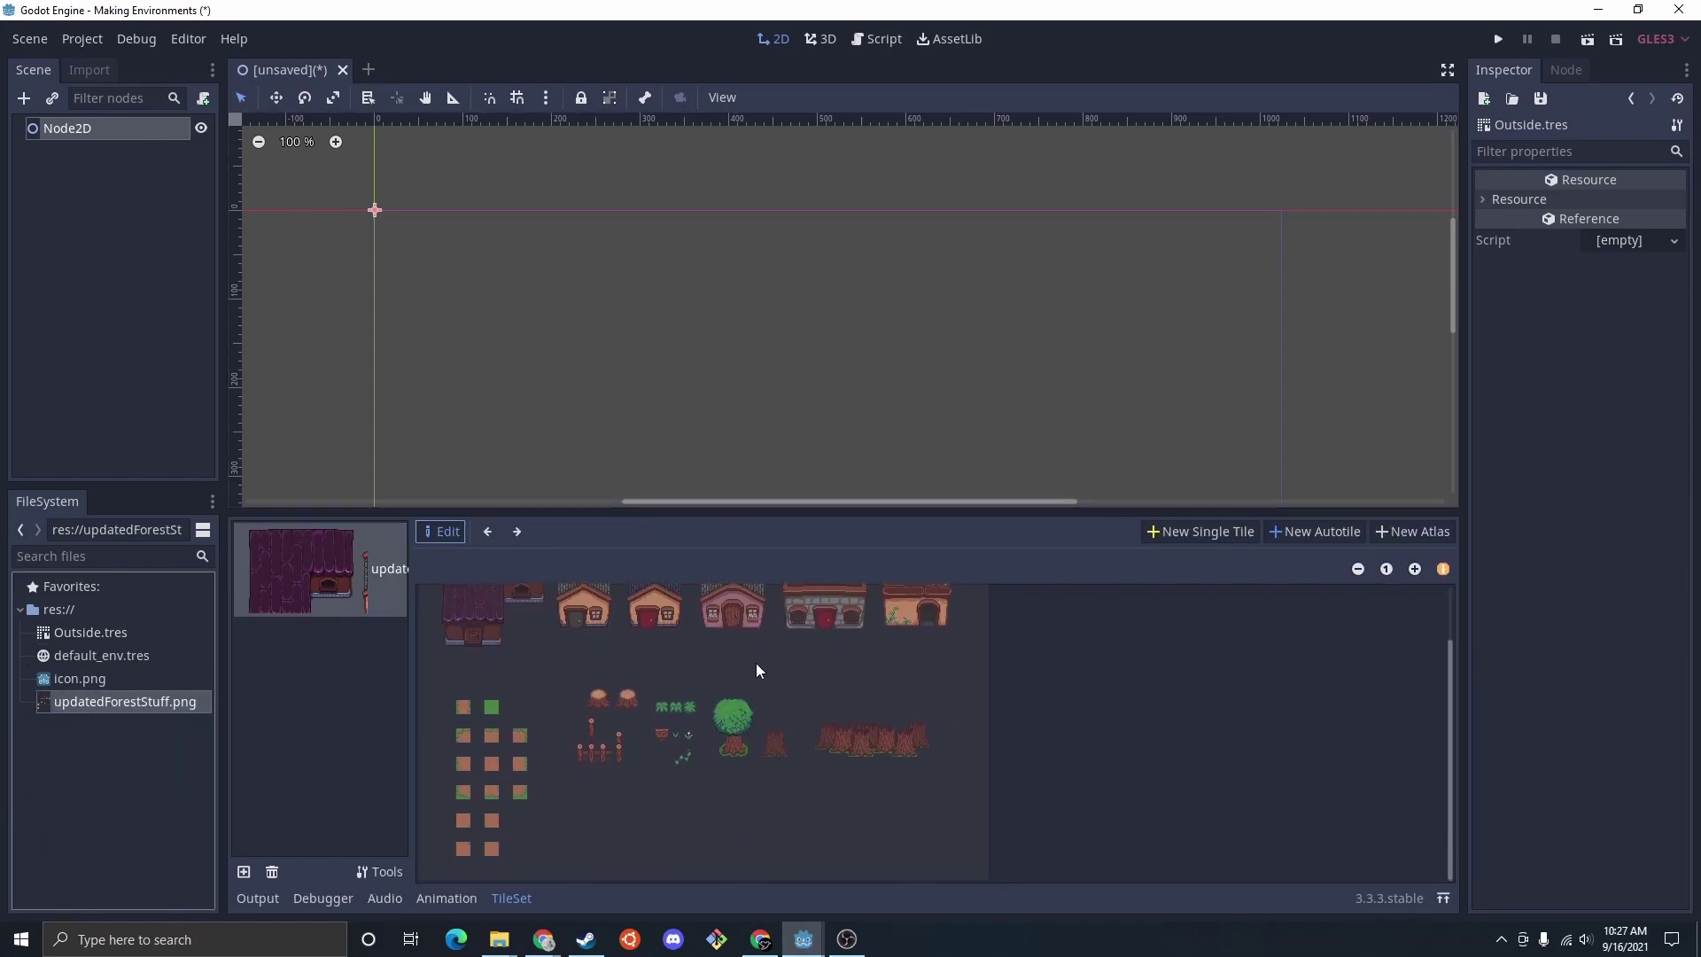
click(1314, 532)
drag(456, 703, 537, 857)
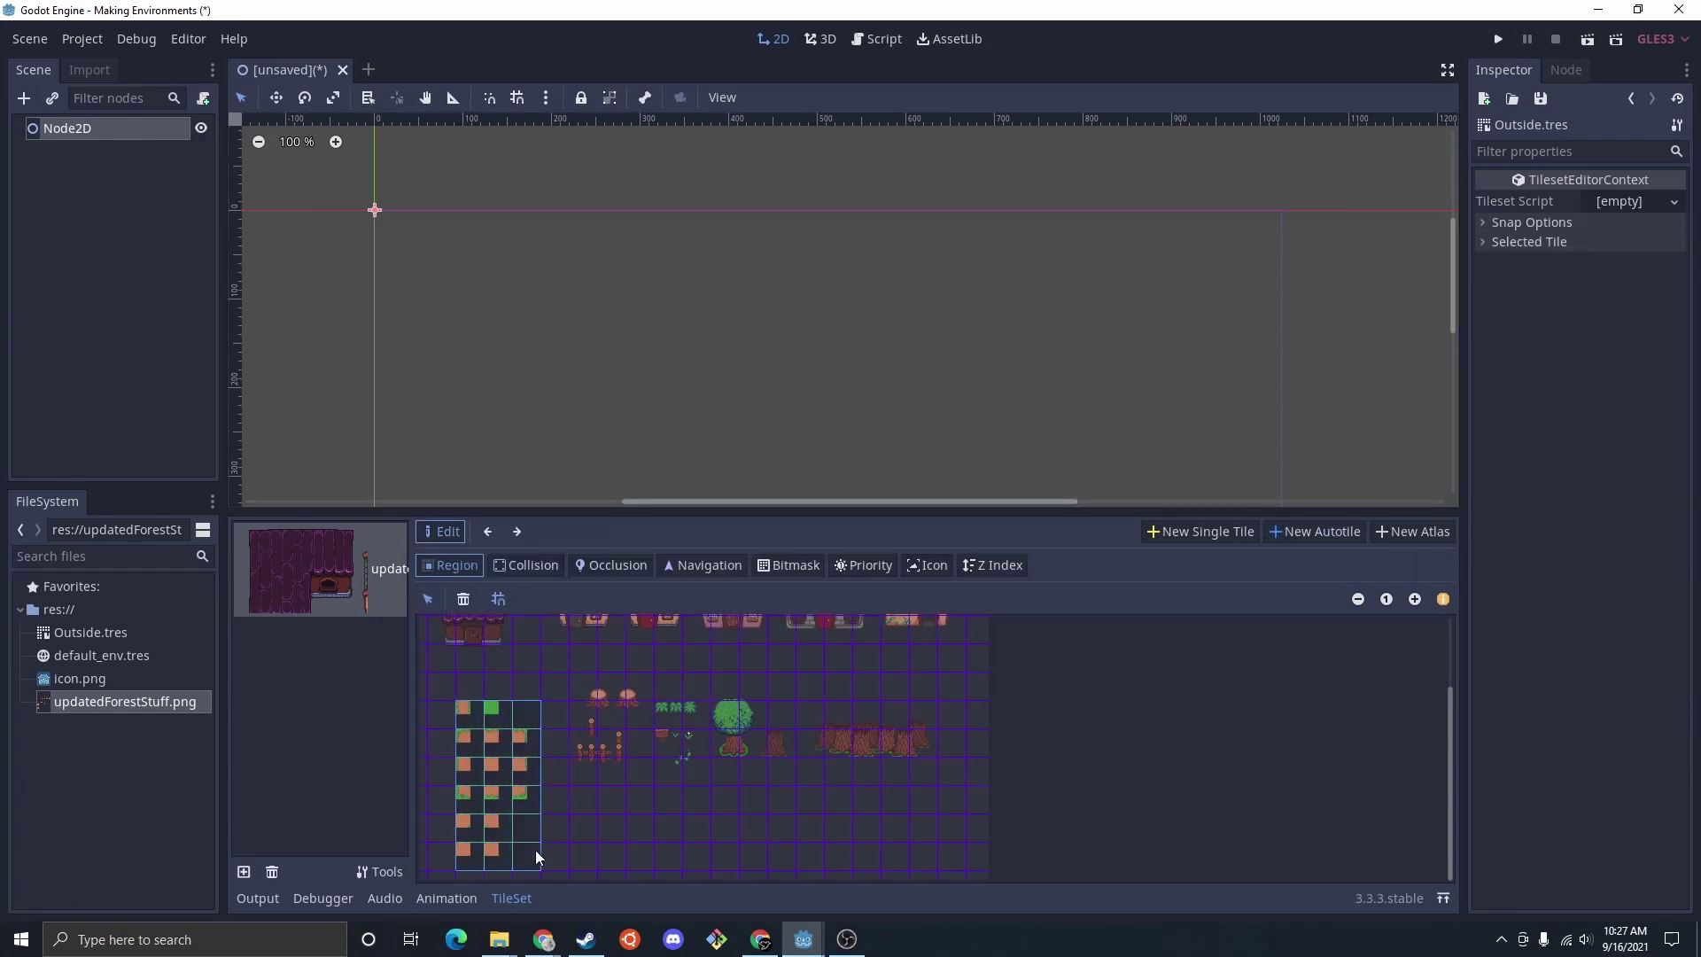
Step: Set the tileset's snap step to 16 by 16 and redraw the autotile region tightly around the dirt and grass tiles
click(1415, 599)
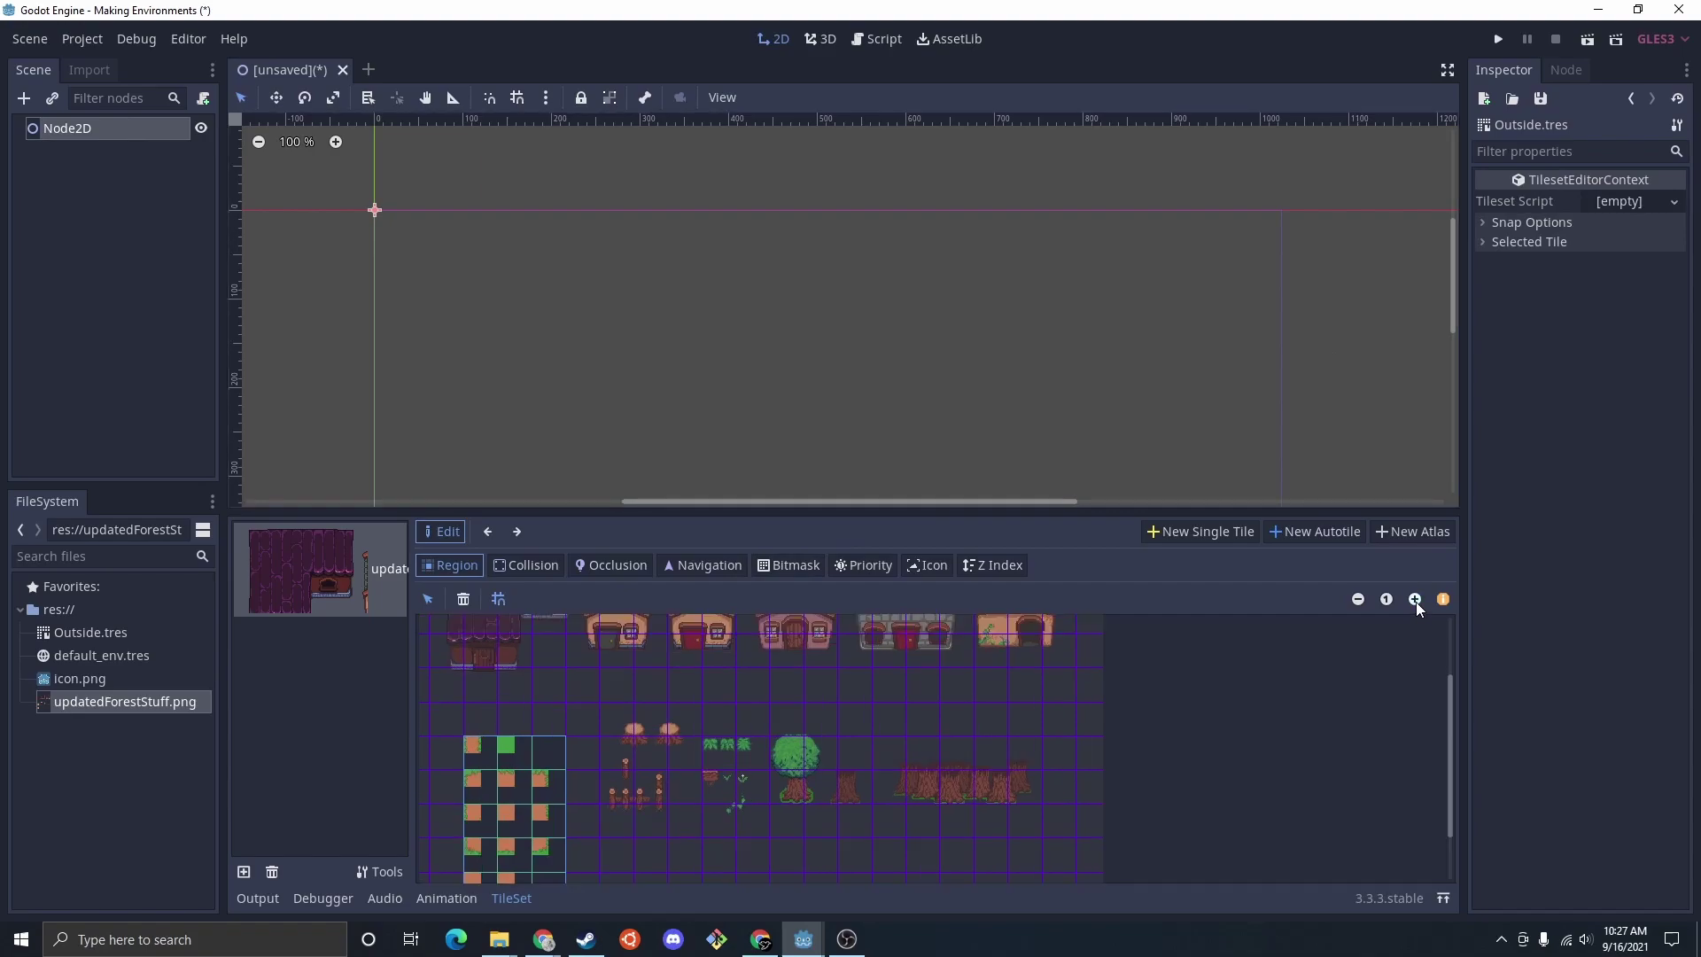
click(1415, 599)
scroll(827, 783, down, 2)
scroll(827, 783, down, 2)
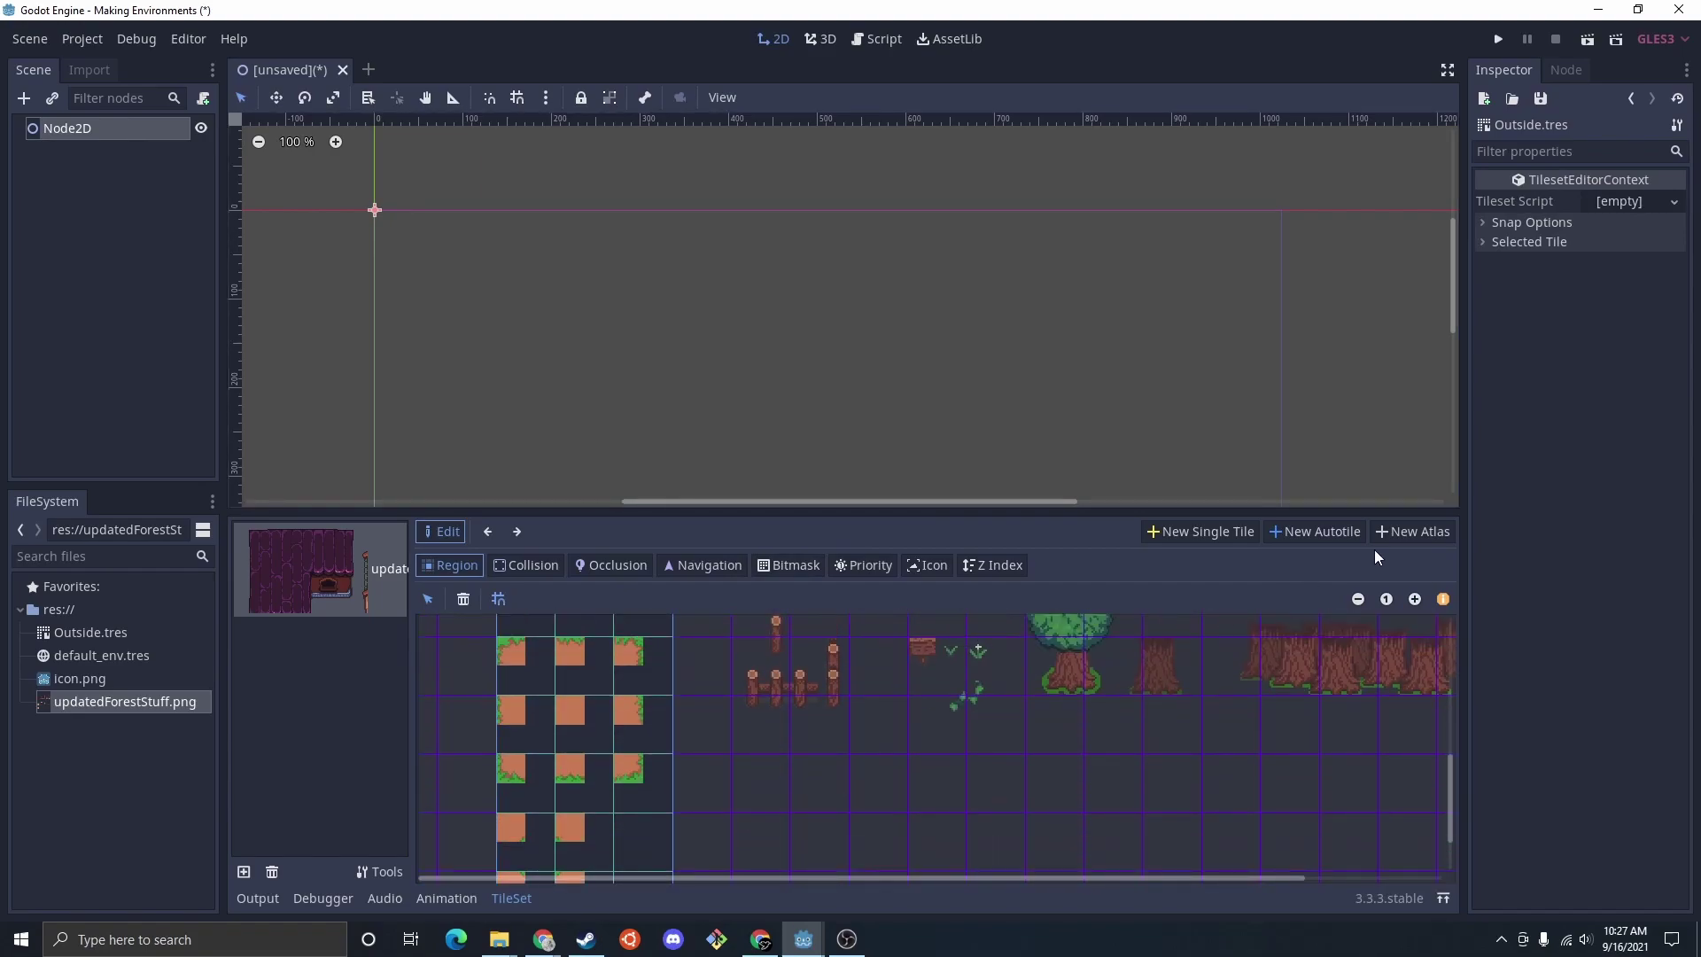
click(1359, 599)
click(1507, 225)
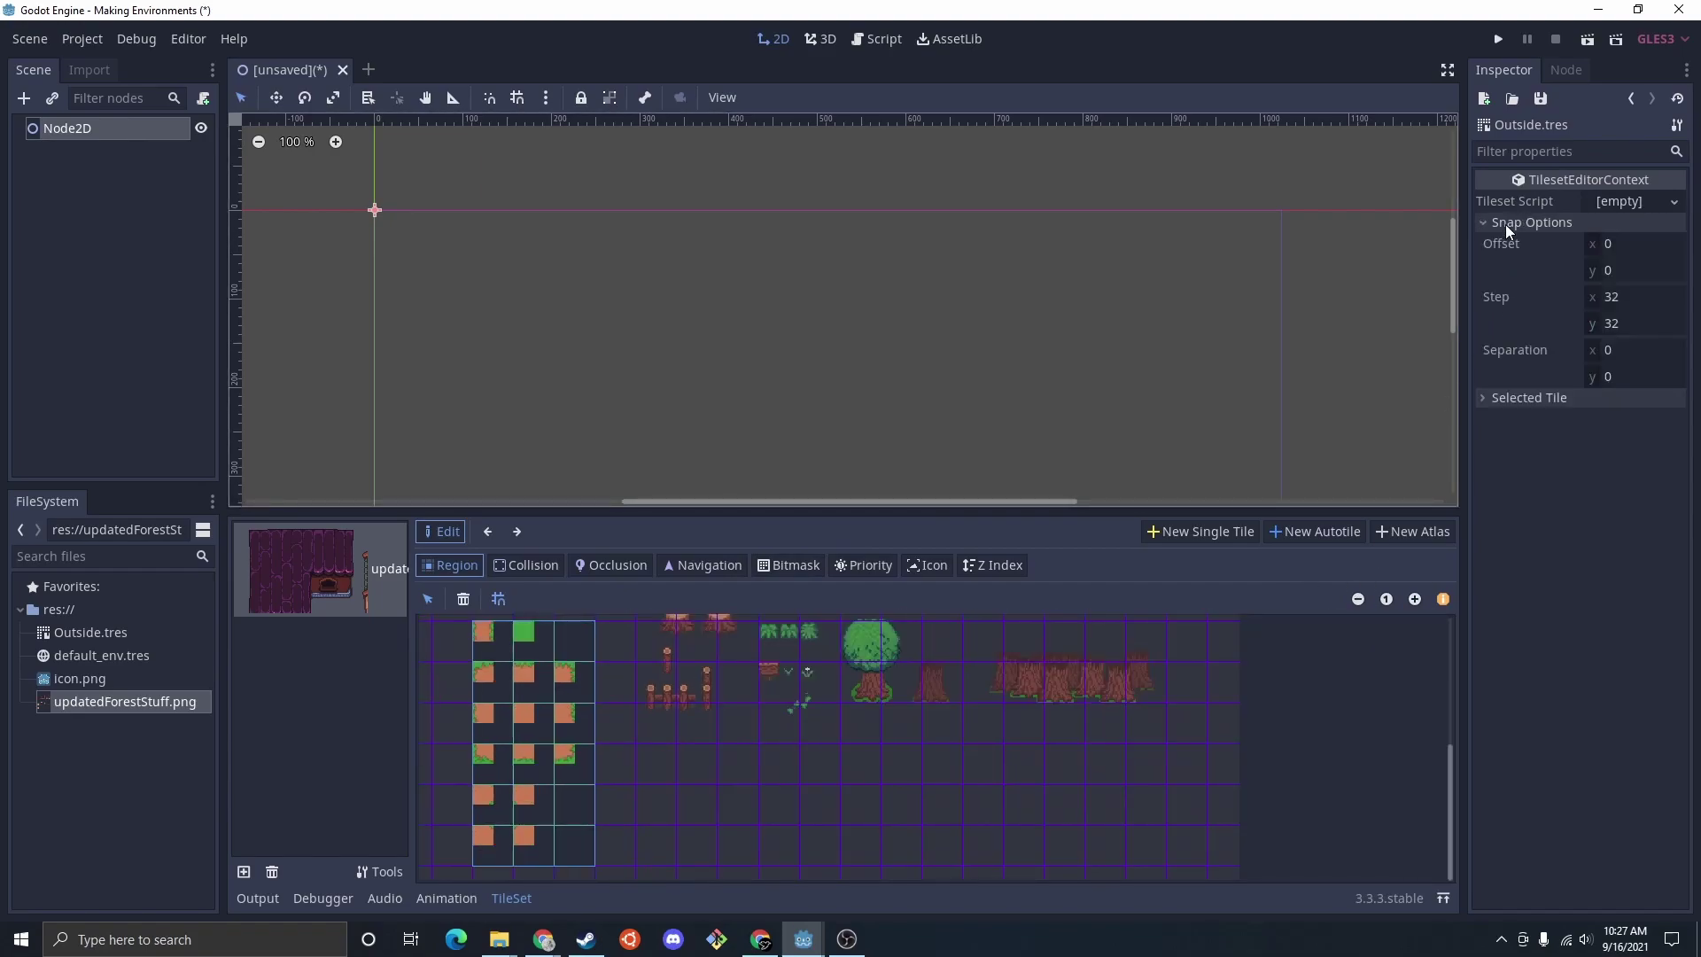
text(16)
key(Tab)
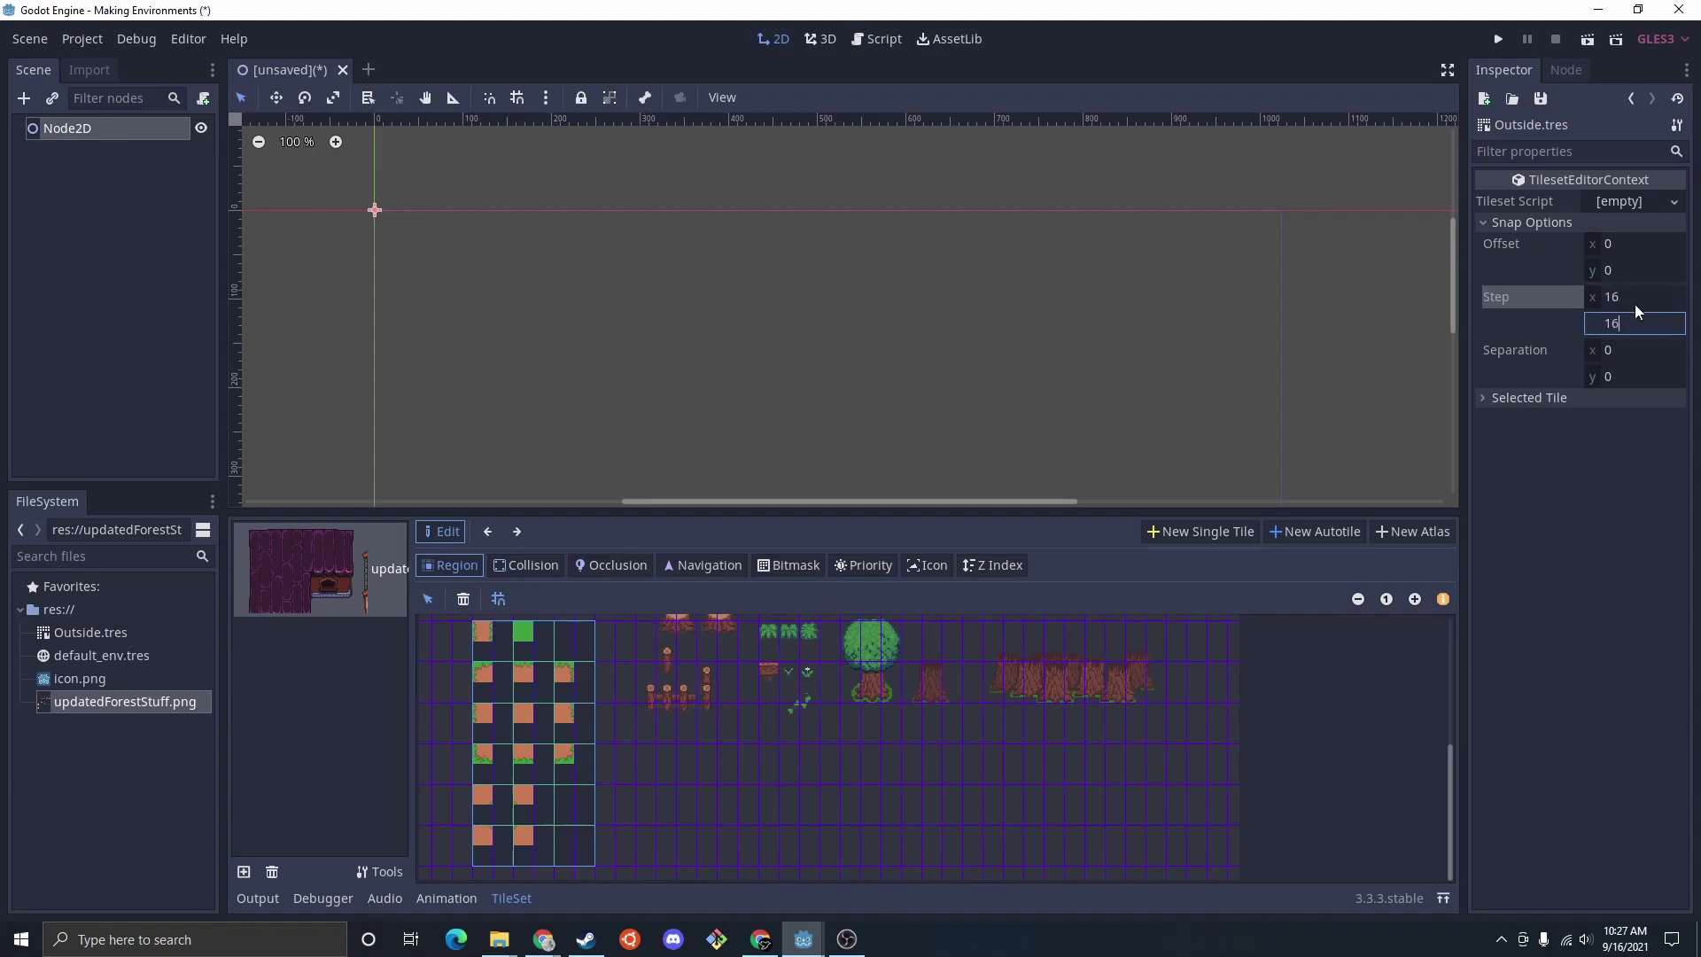
text(16)
key(Return)
drag(482, 630, 567, 736)
Step: Set the selected autotile's subtile size to 16 by 16
click(1515, 399)
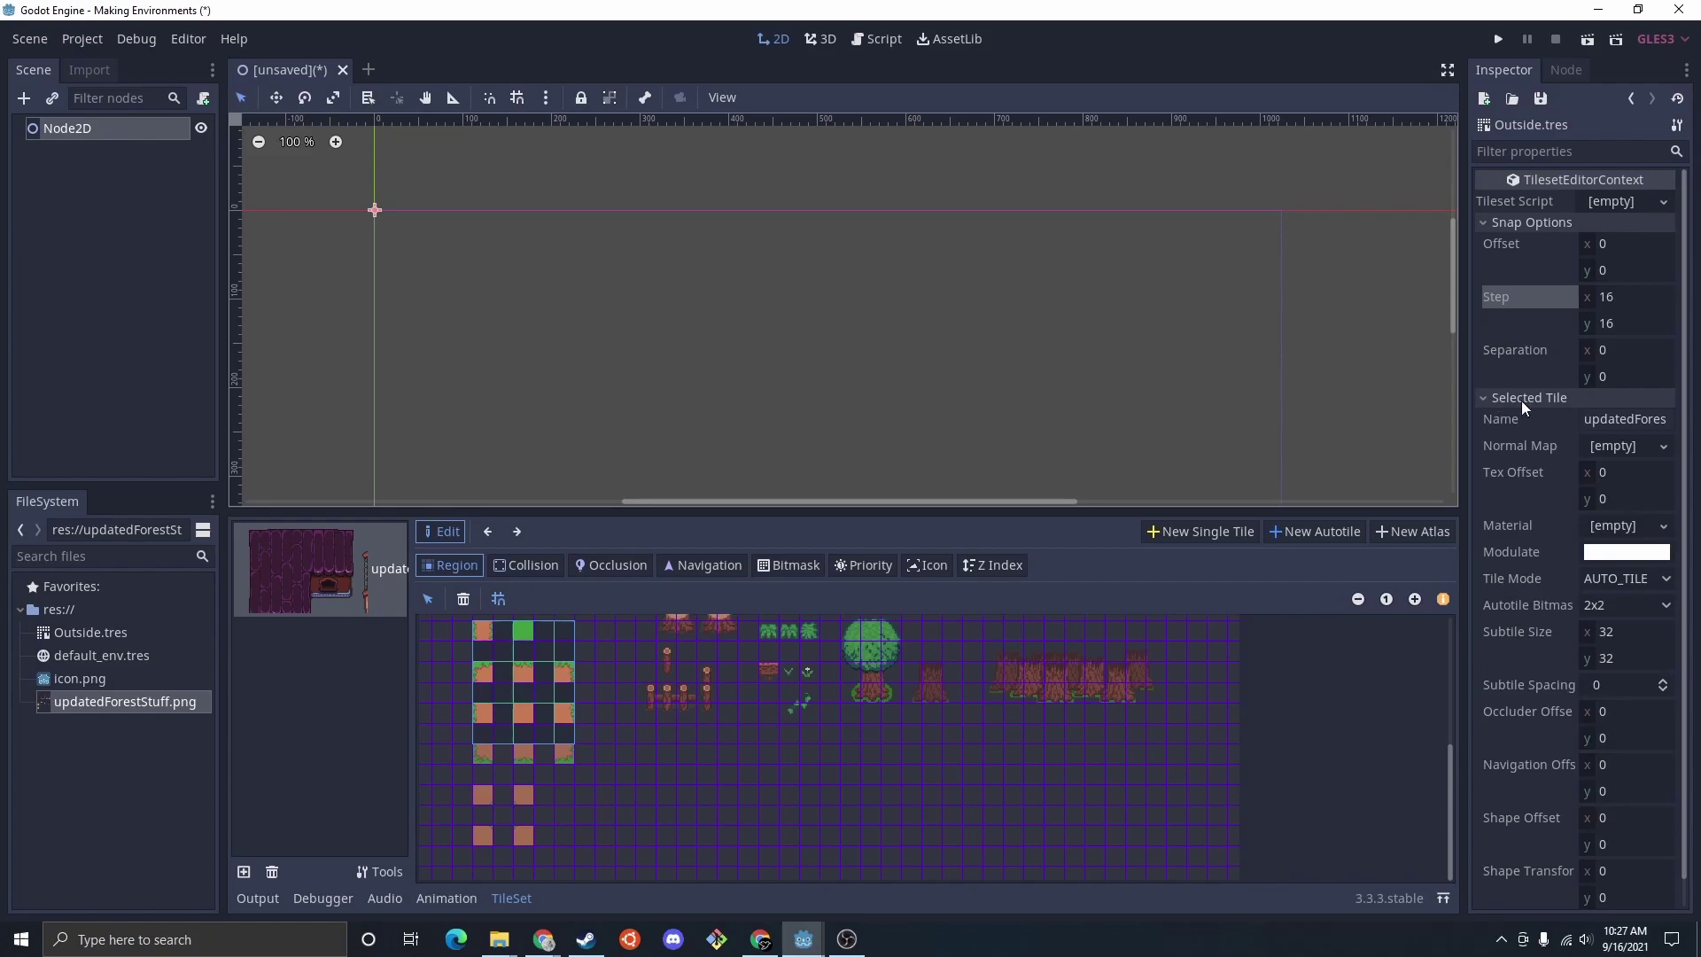
click(1626, 631)
text(16)
key(Tab)
text(16)
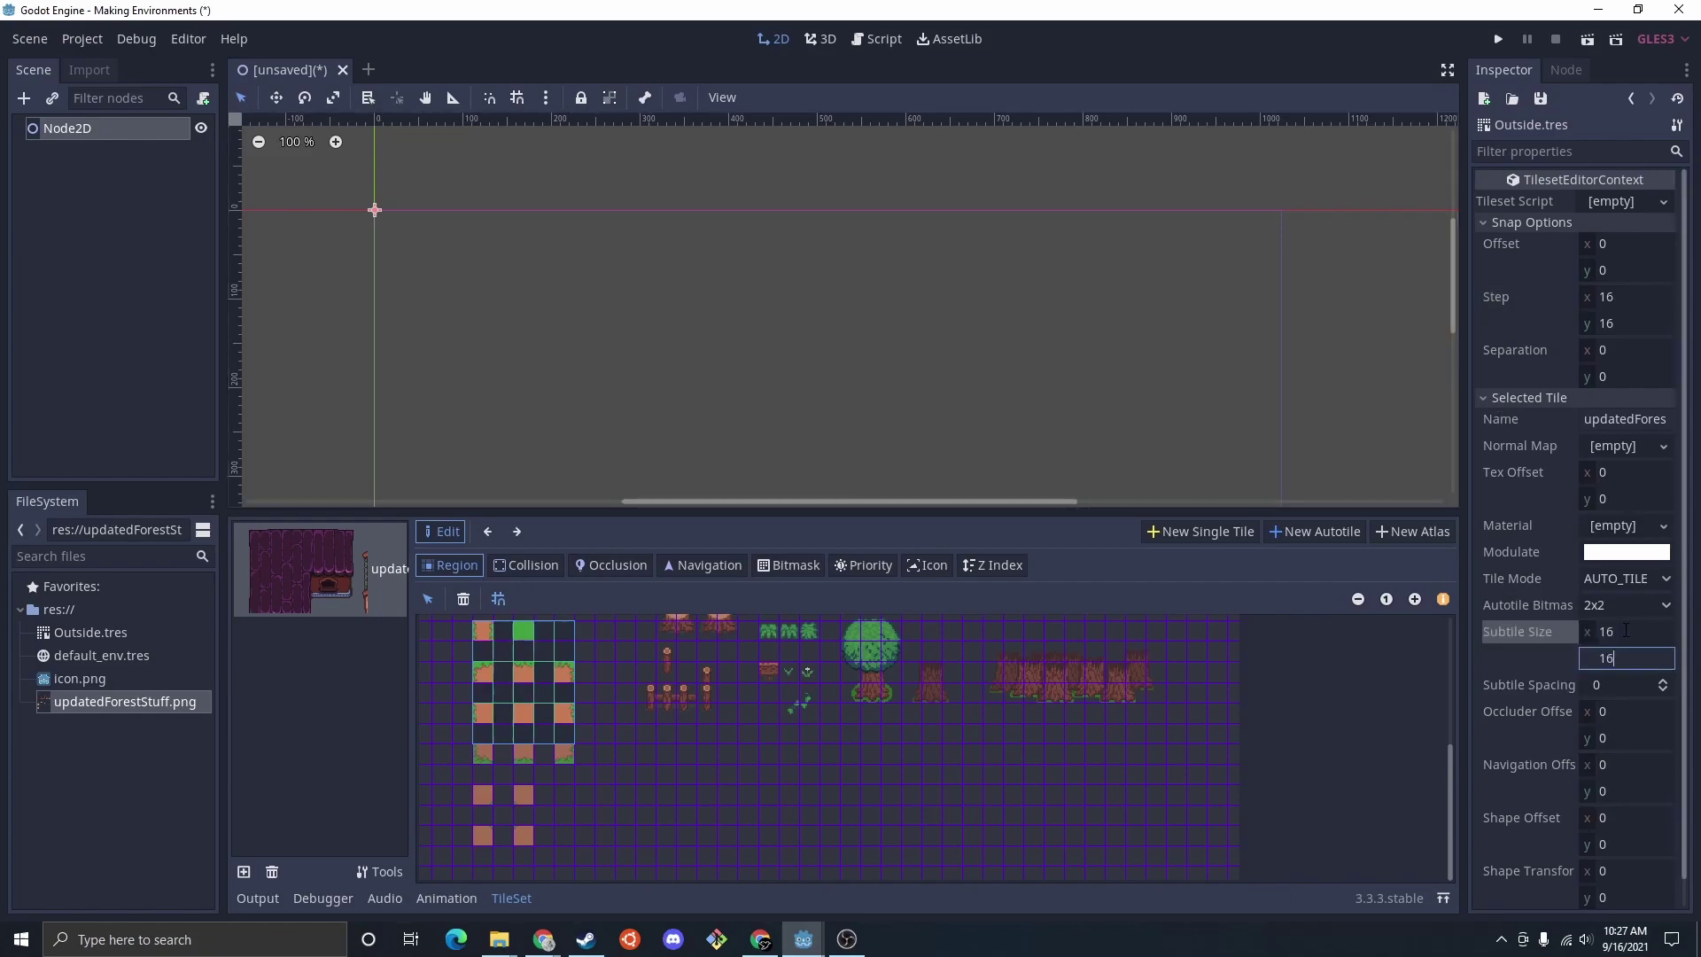
key(Return)
Step: Set the autotile bitmask mode to 3x3 (minimal) and paint the bitmask over the dirt areas of the tiles
click(779, 573)
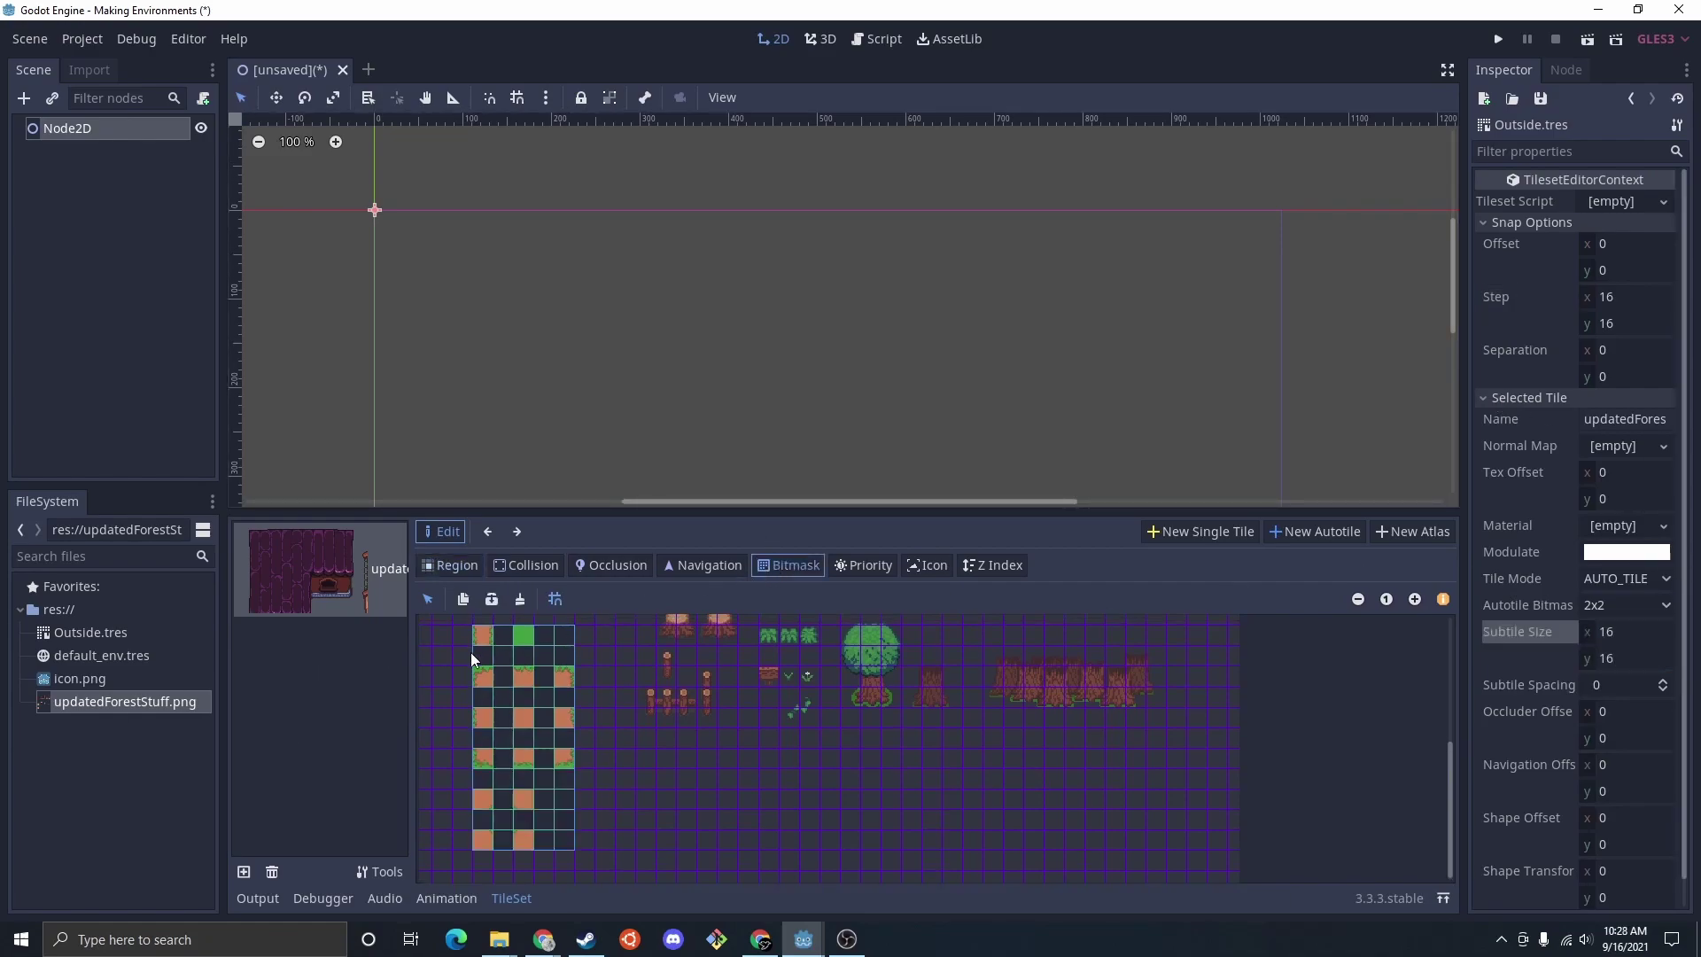
click(1629, 603)
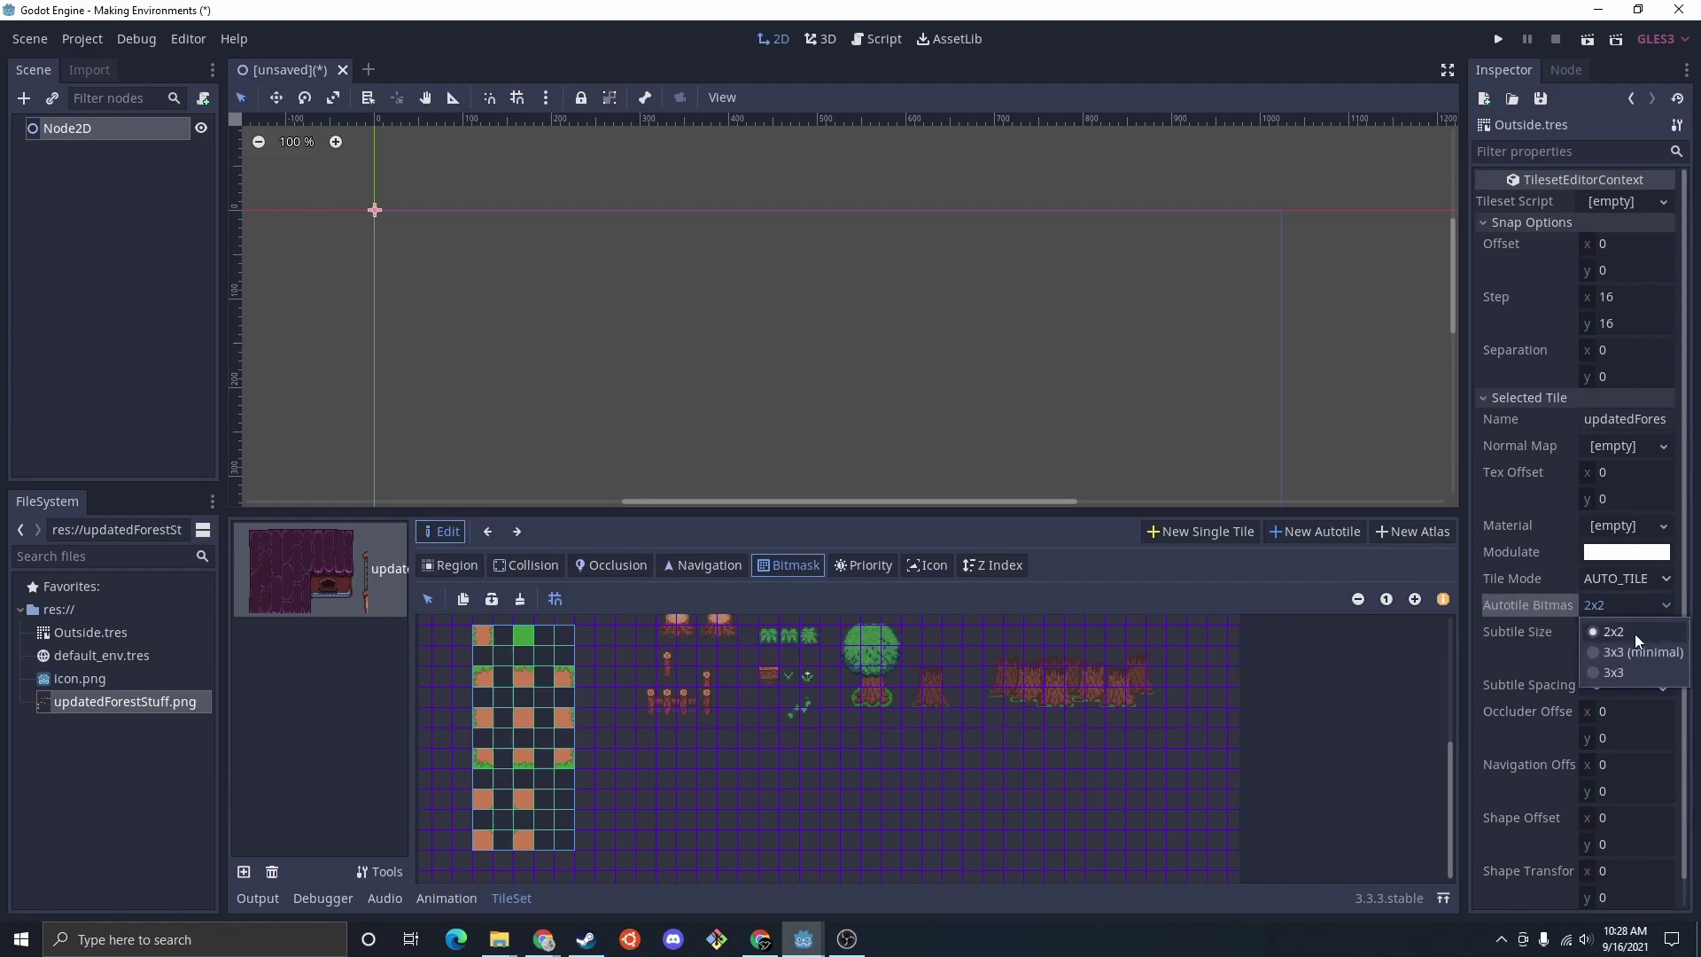
click(1644, 650)
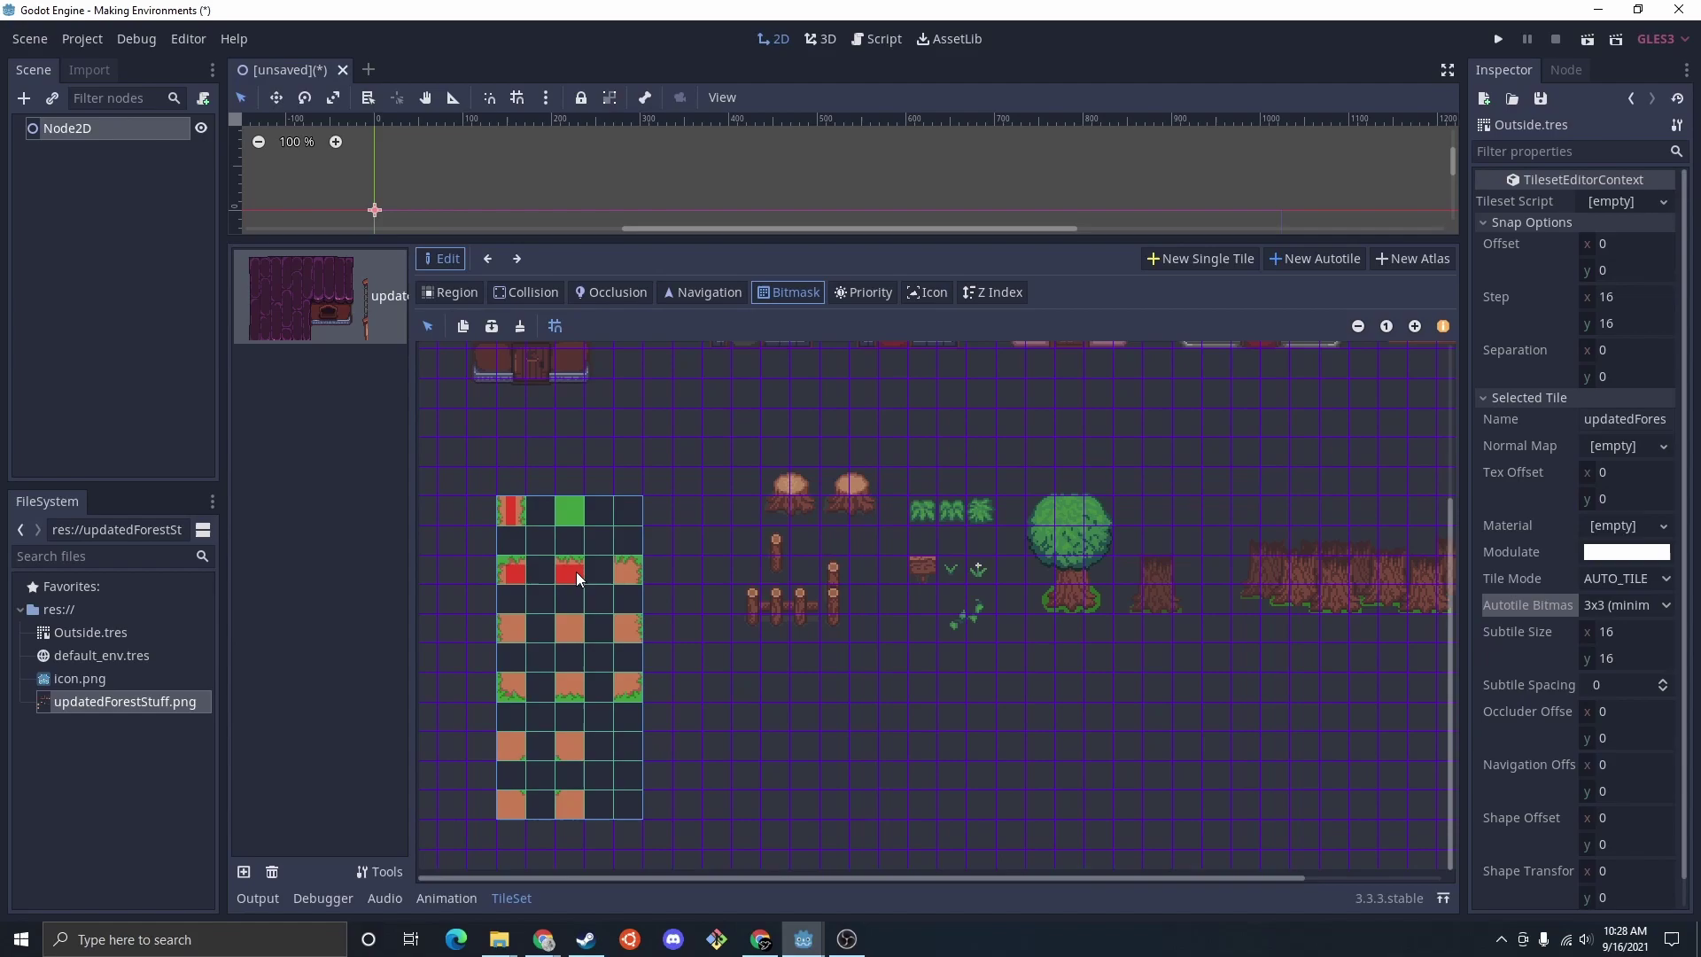
mouse_move(577, 579)
mouse_down()
mouse_move(627, 633)
mouse_move(628, 687)
mouse_move(571, 688)
mouse_up()
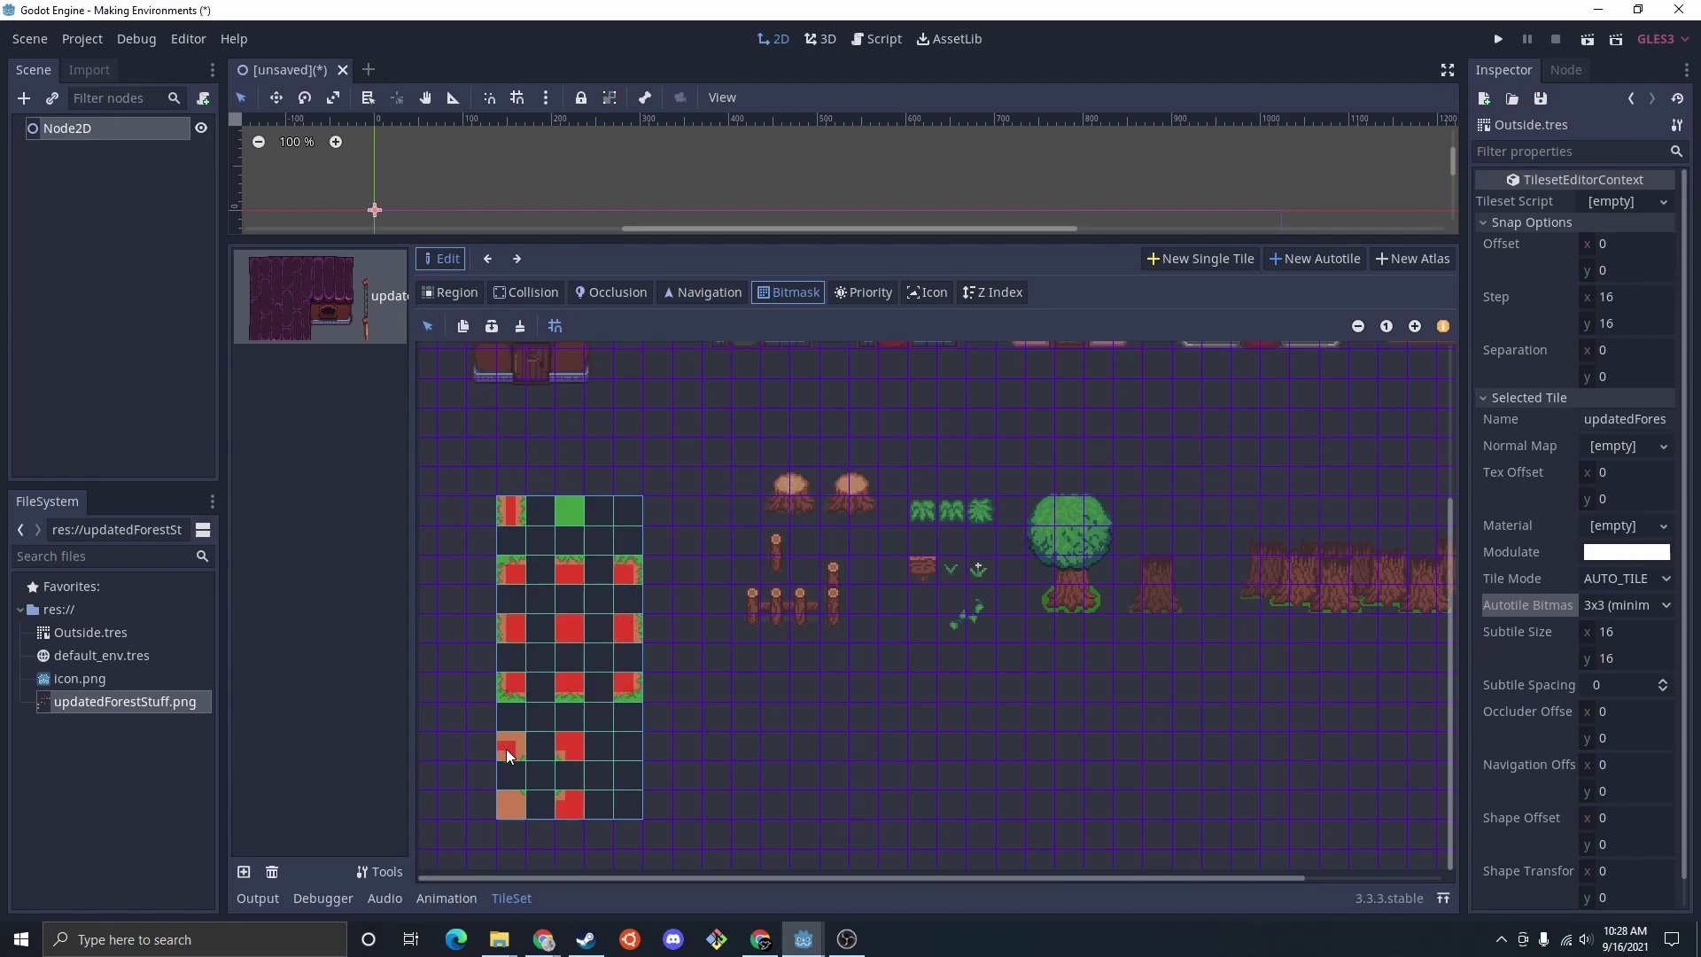
drag(919, 241, 919, 600)
Step: Add a TileMap node as a child of the Node2D root
click(84, 128)
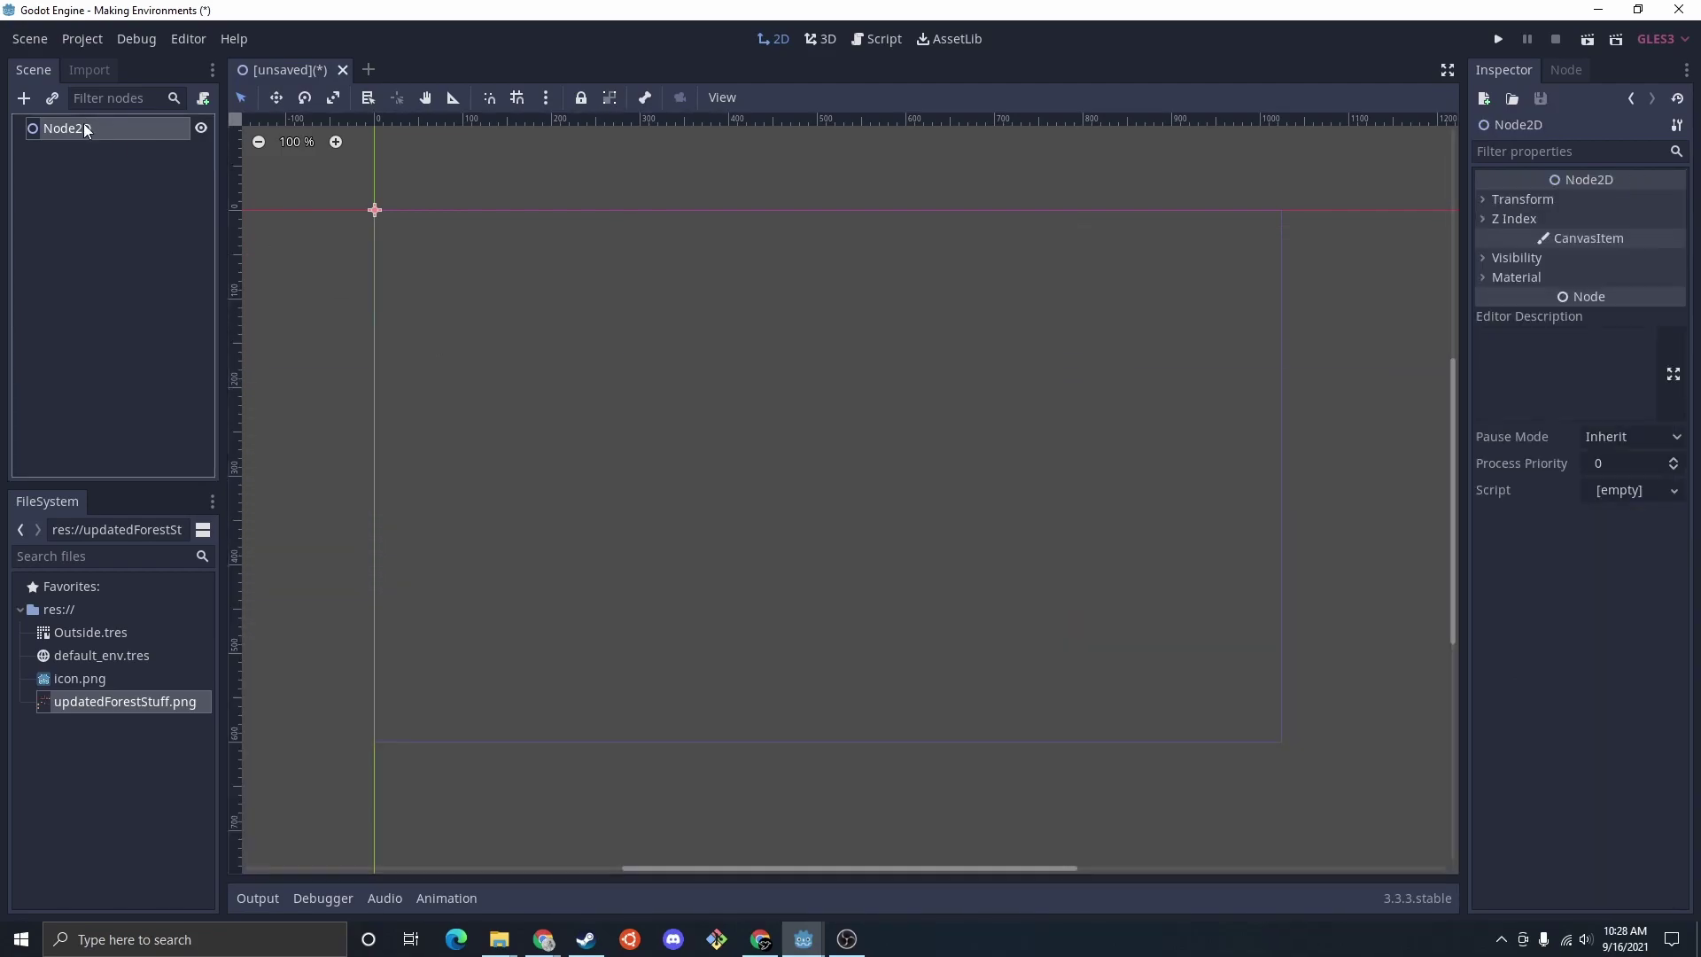
click(24, 98)
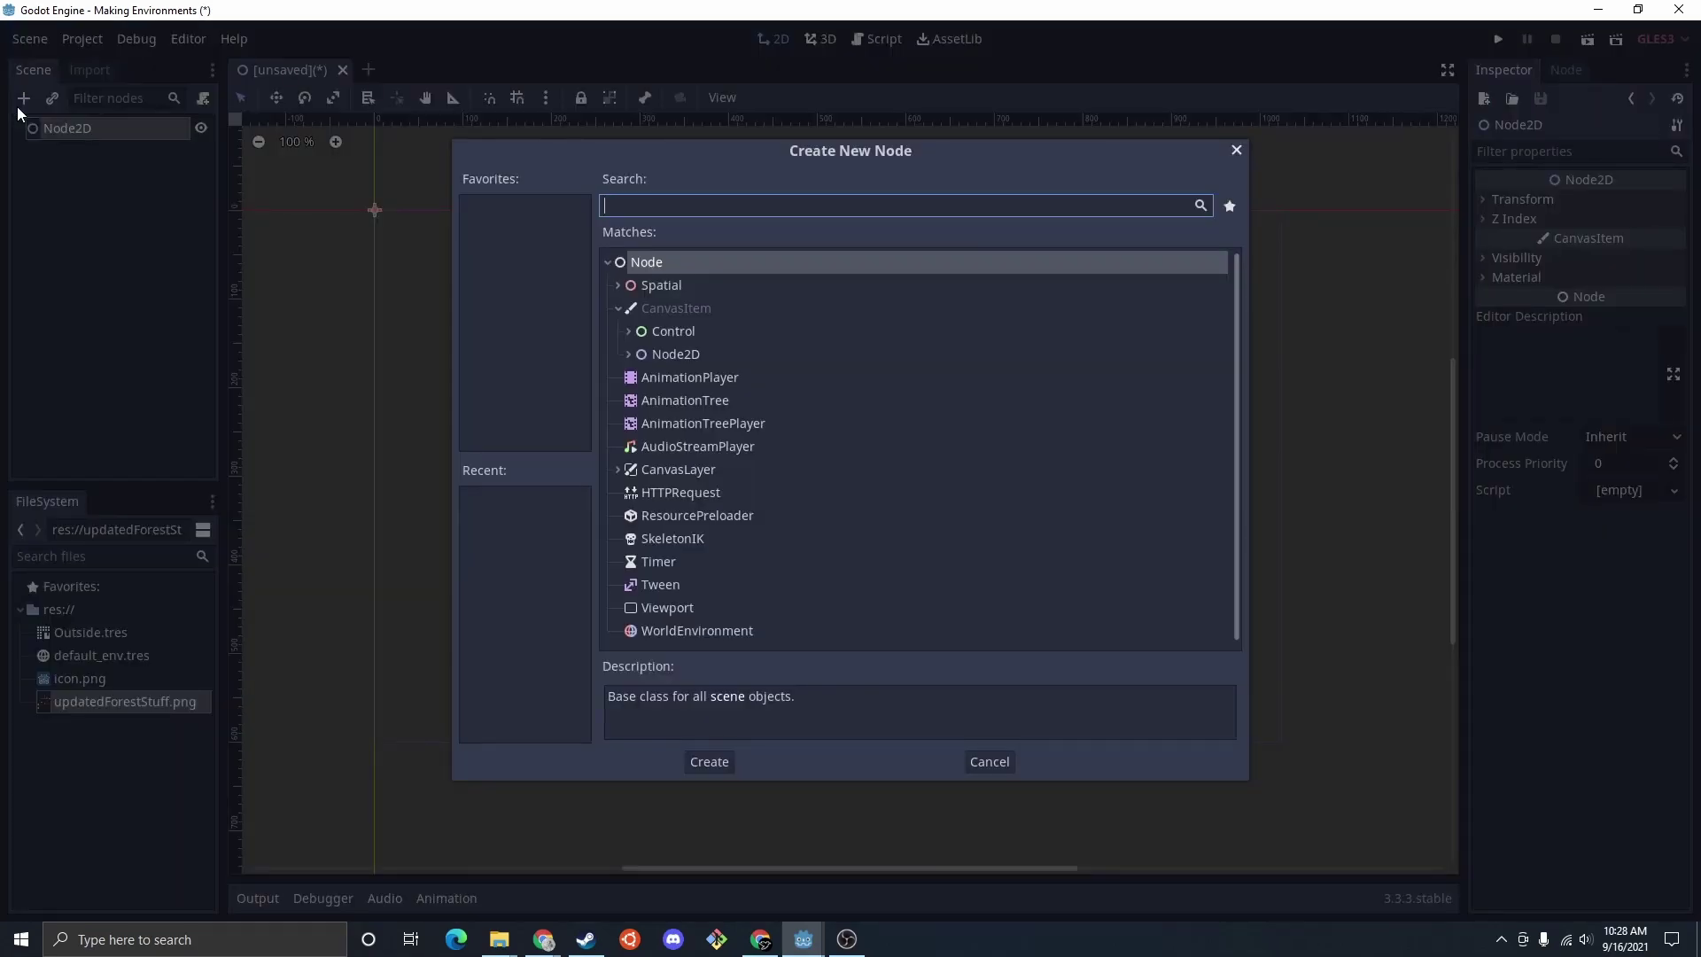
text(tilemap)
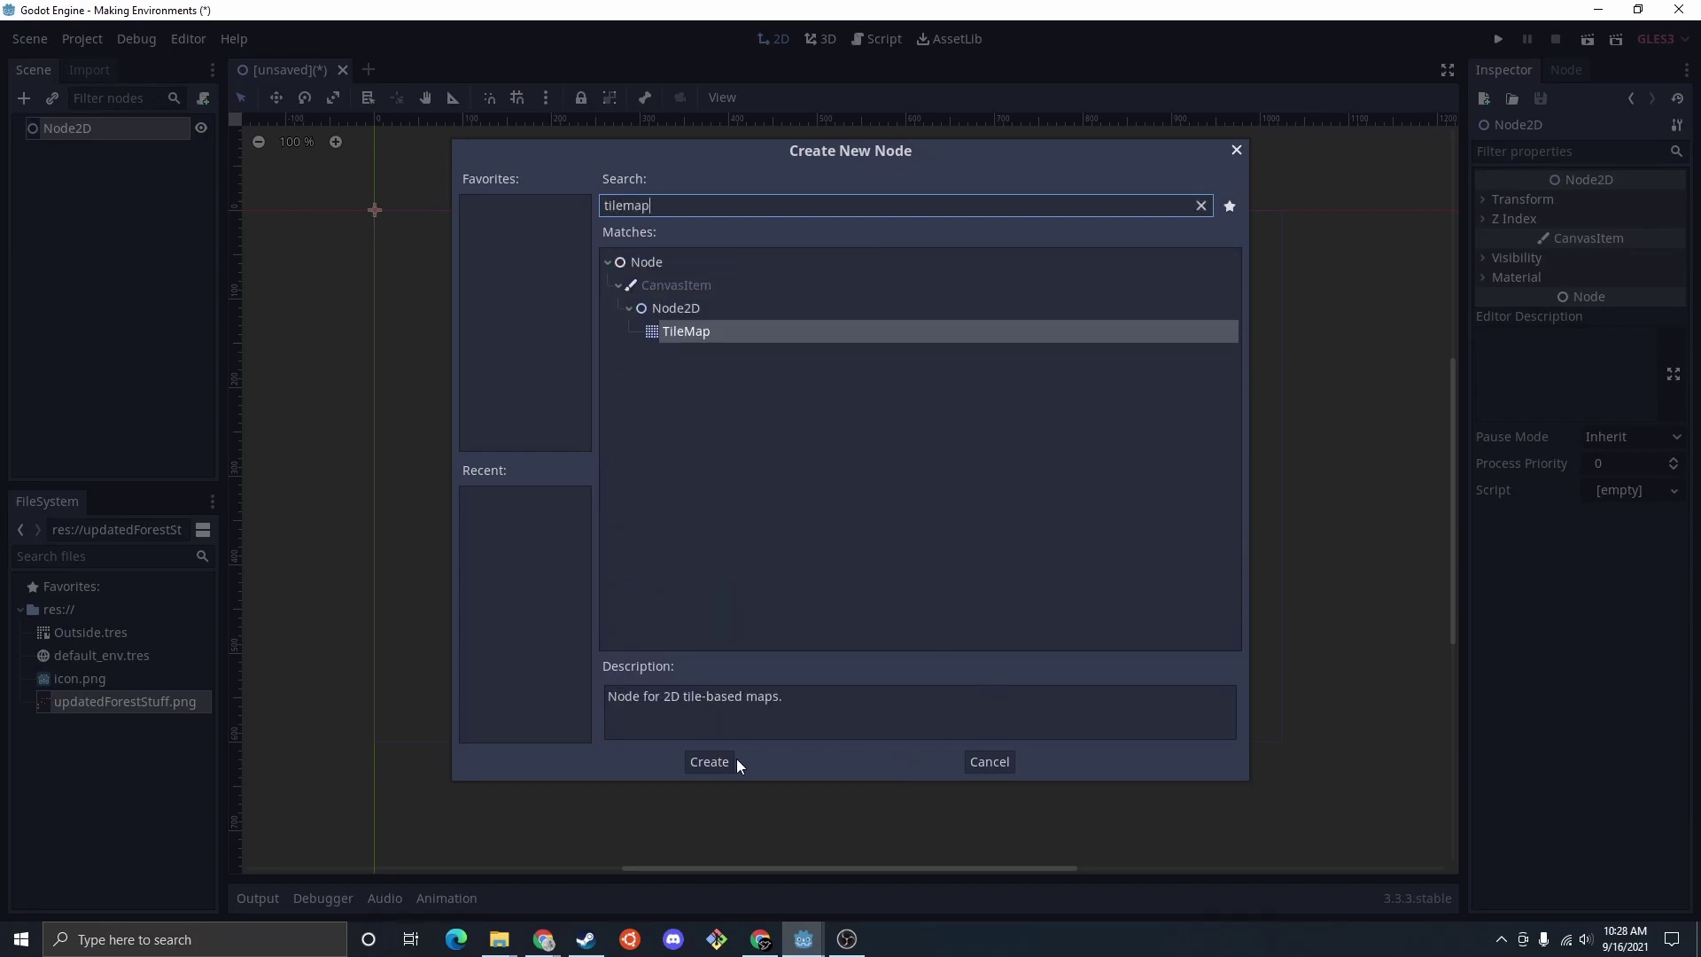
click(712, 762)
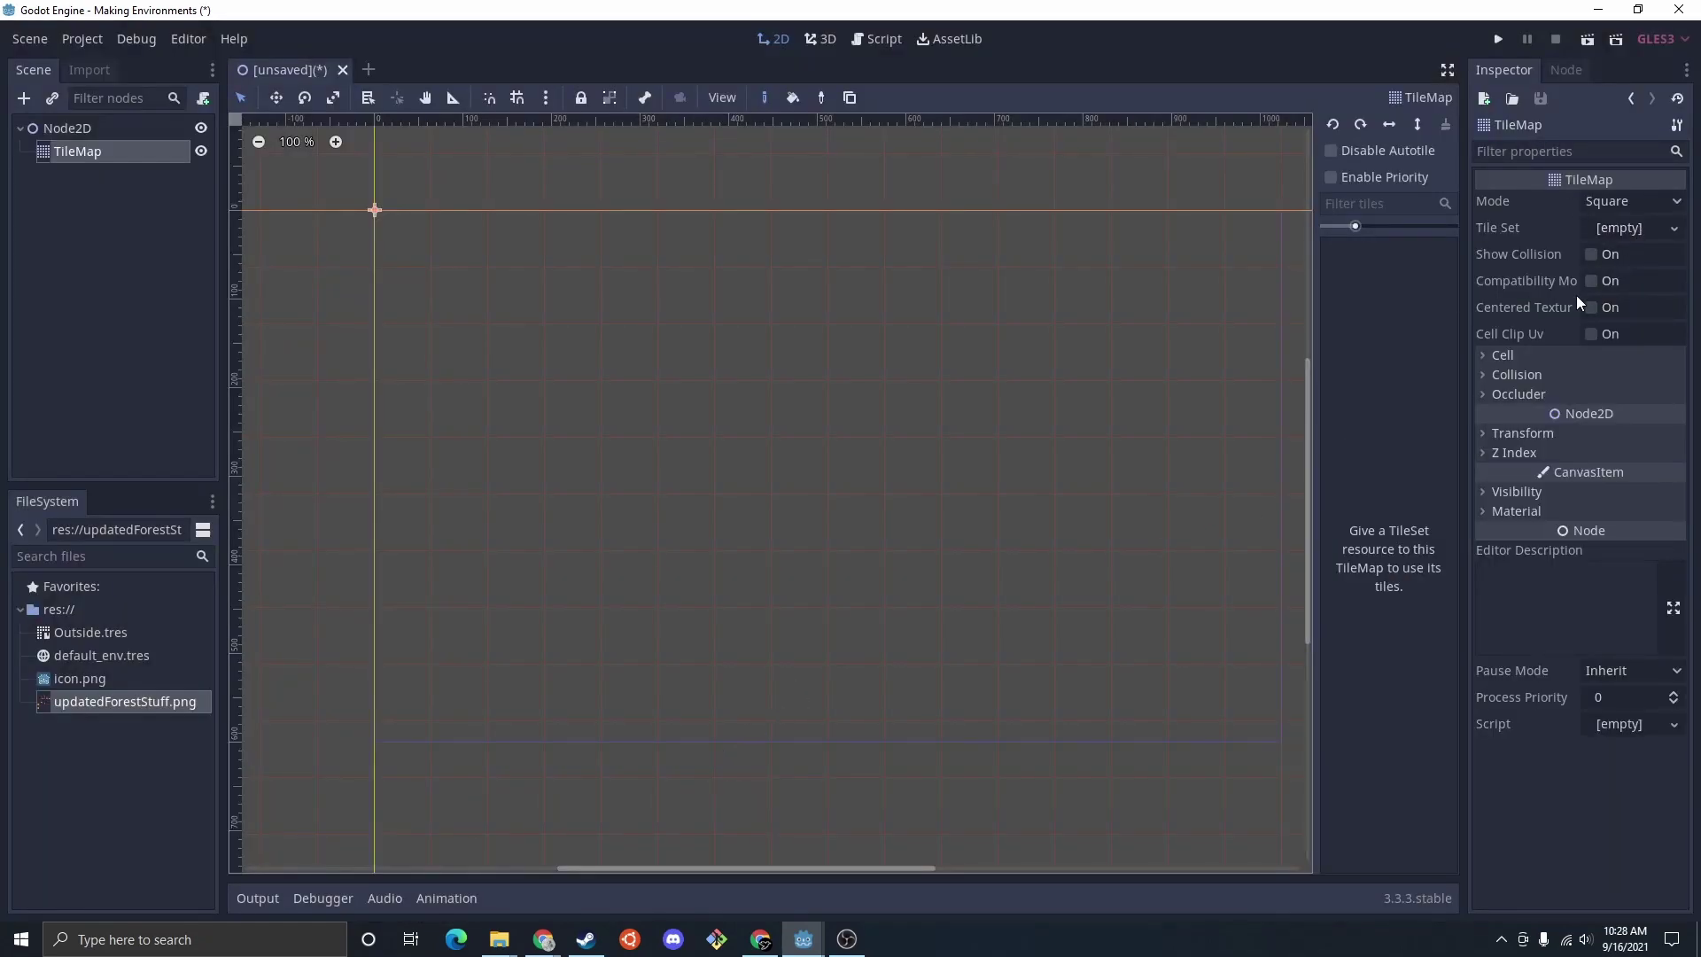
Step: Set the TileMap's cell size to 16 by 16 and assign Outside.tres as its tile set
click(1541, 355)
text(16)
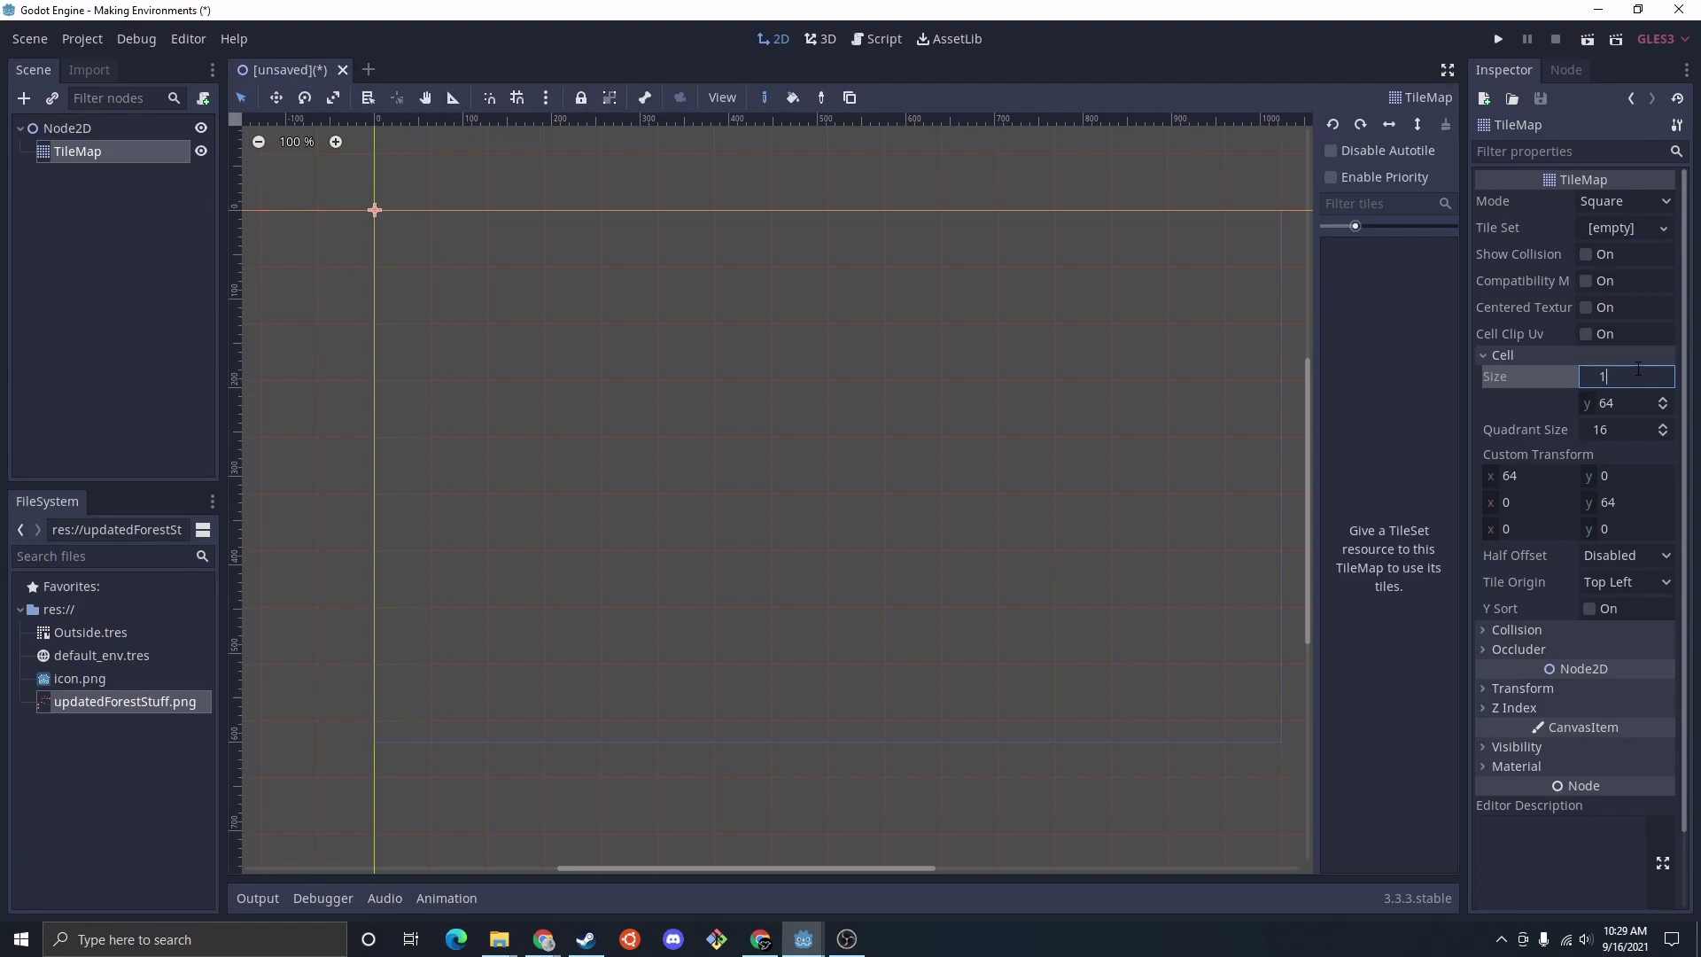
key(Tab)
text(16)
key(Return)
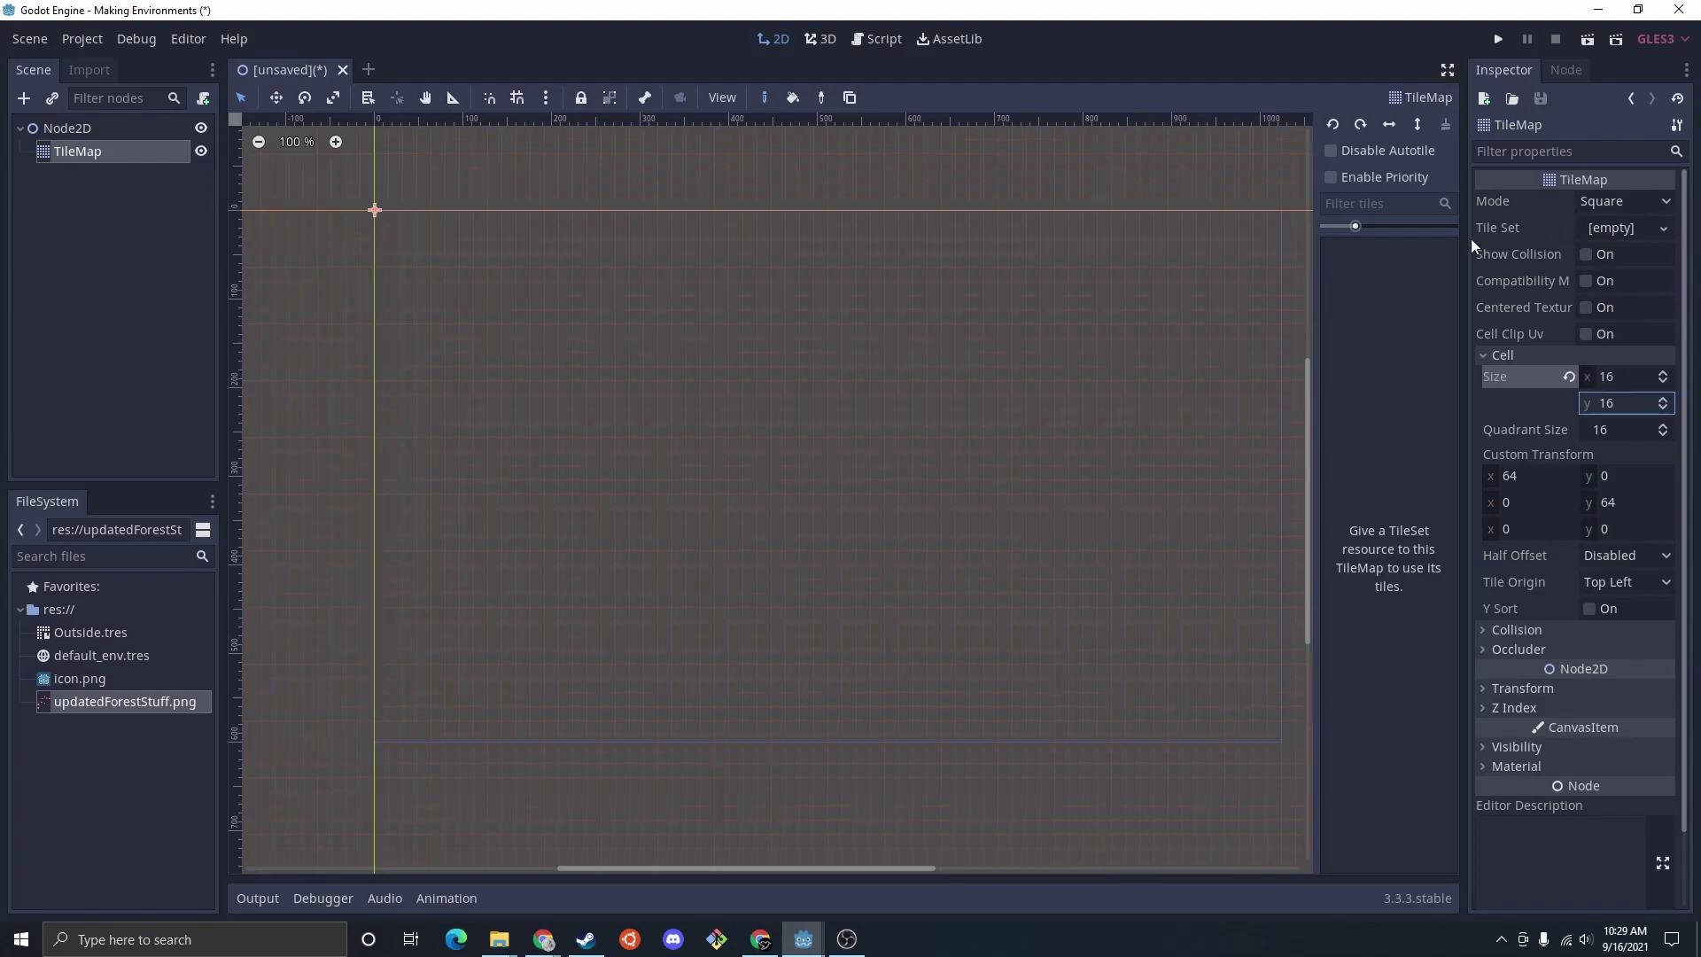
drag(84, 633, 1622, 224)
Step: Paint a small patch of dirt ground on the TileMap with the updatedForestStuff autotile
click(1348, 243)
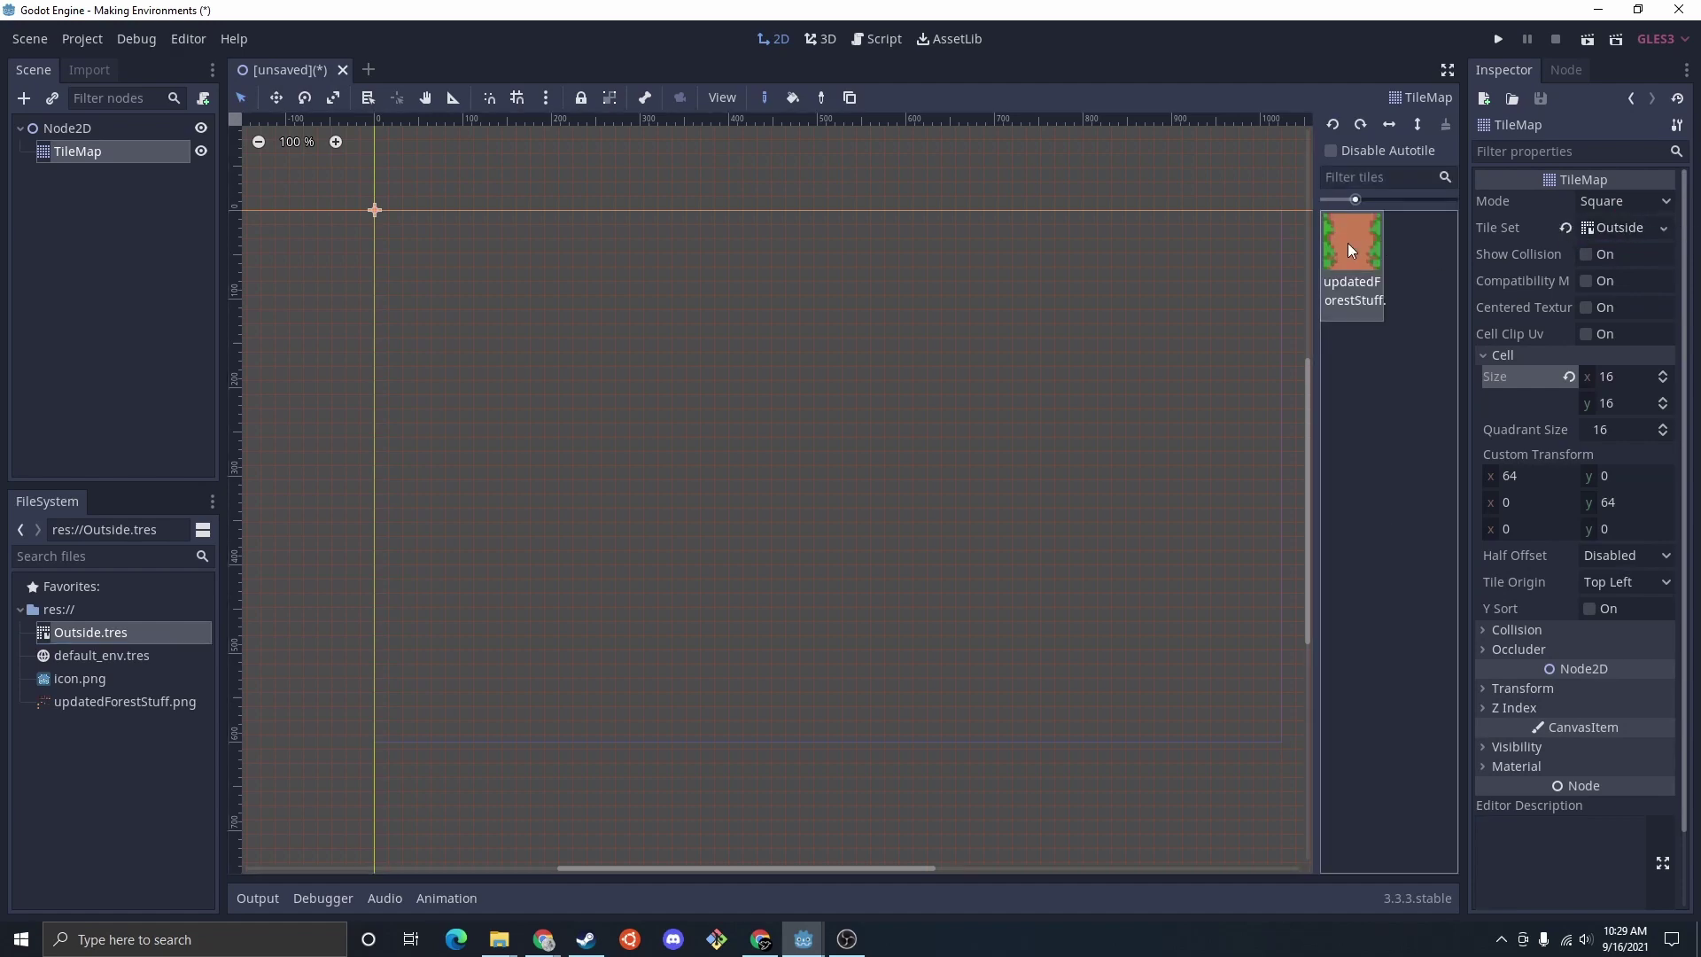
scroll(620, 417, up, 2)
mouse_move(526, 352)
mouse_down()
mouse_move(593, 362)
mouse_move(535, 341)
mouse_move(522, 374)
mouse_move(550, 318)
mouse_up()
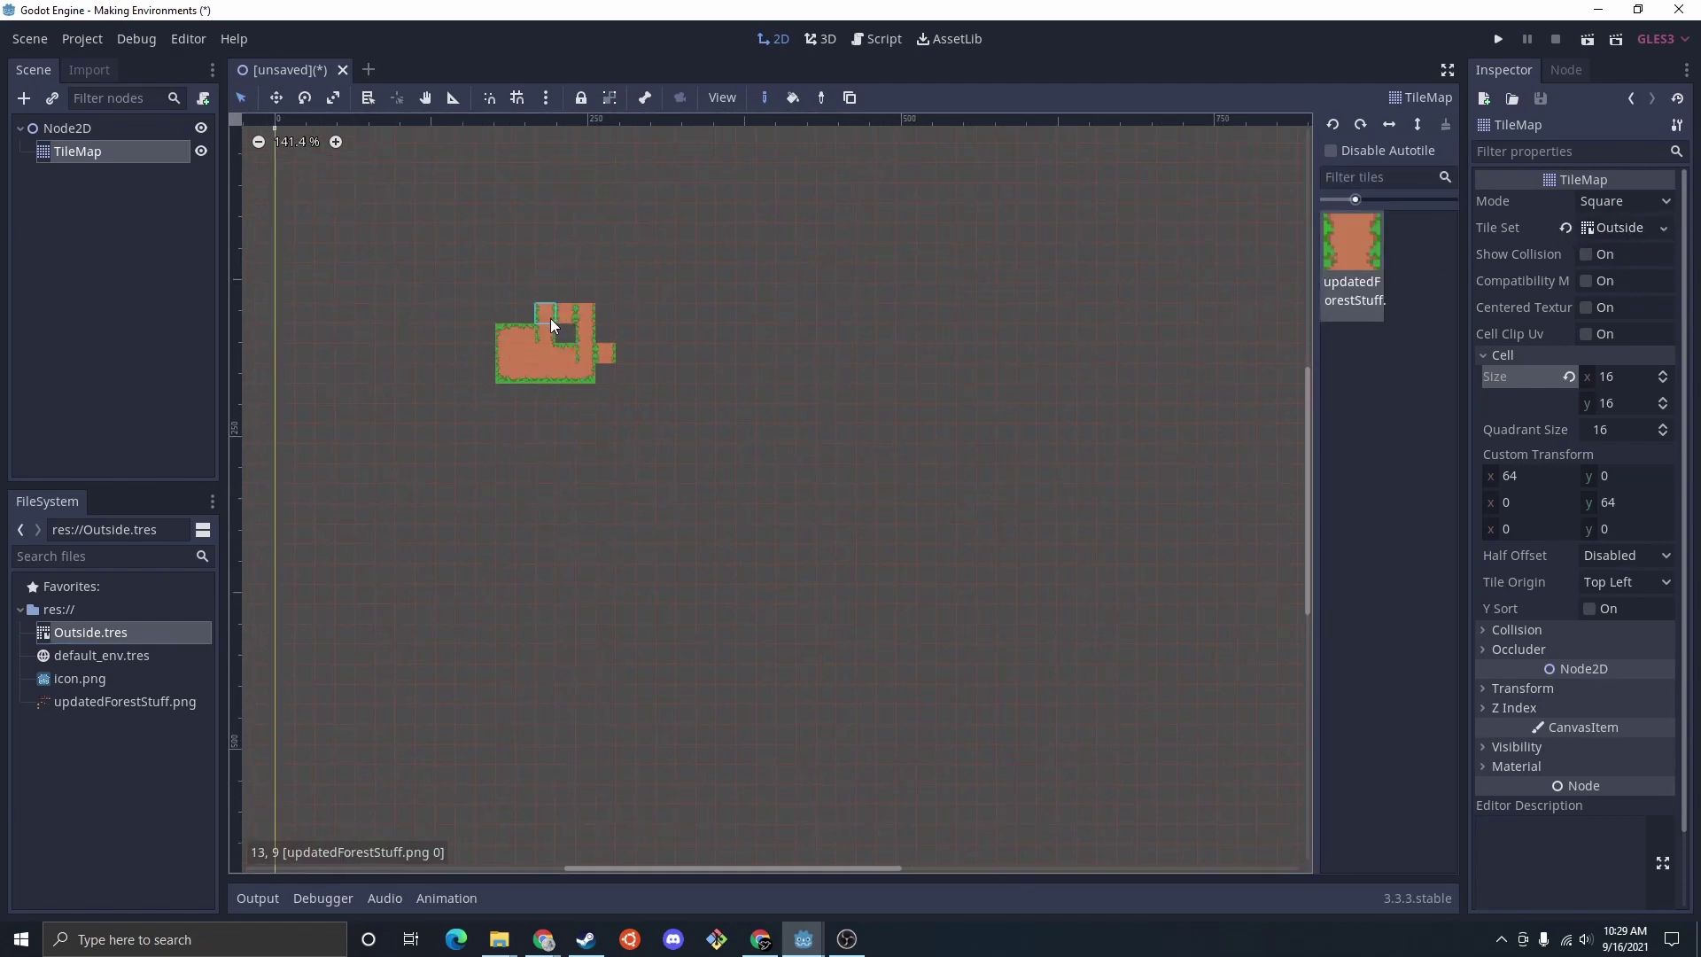
Step: Fill the gap inside the painted dirt patch and extend its upper edge with another dirt tile
scroll(558, 328, up, 10)
scroll(564, 325, up, 4)
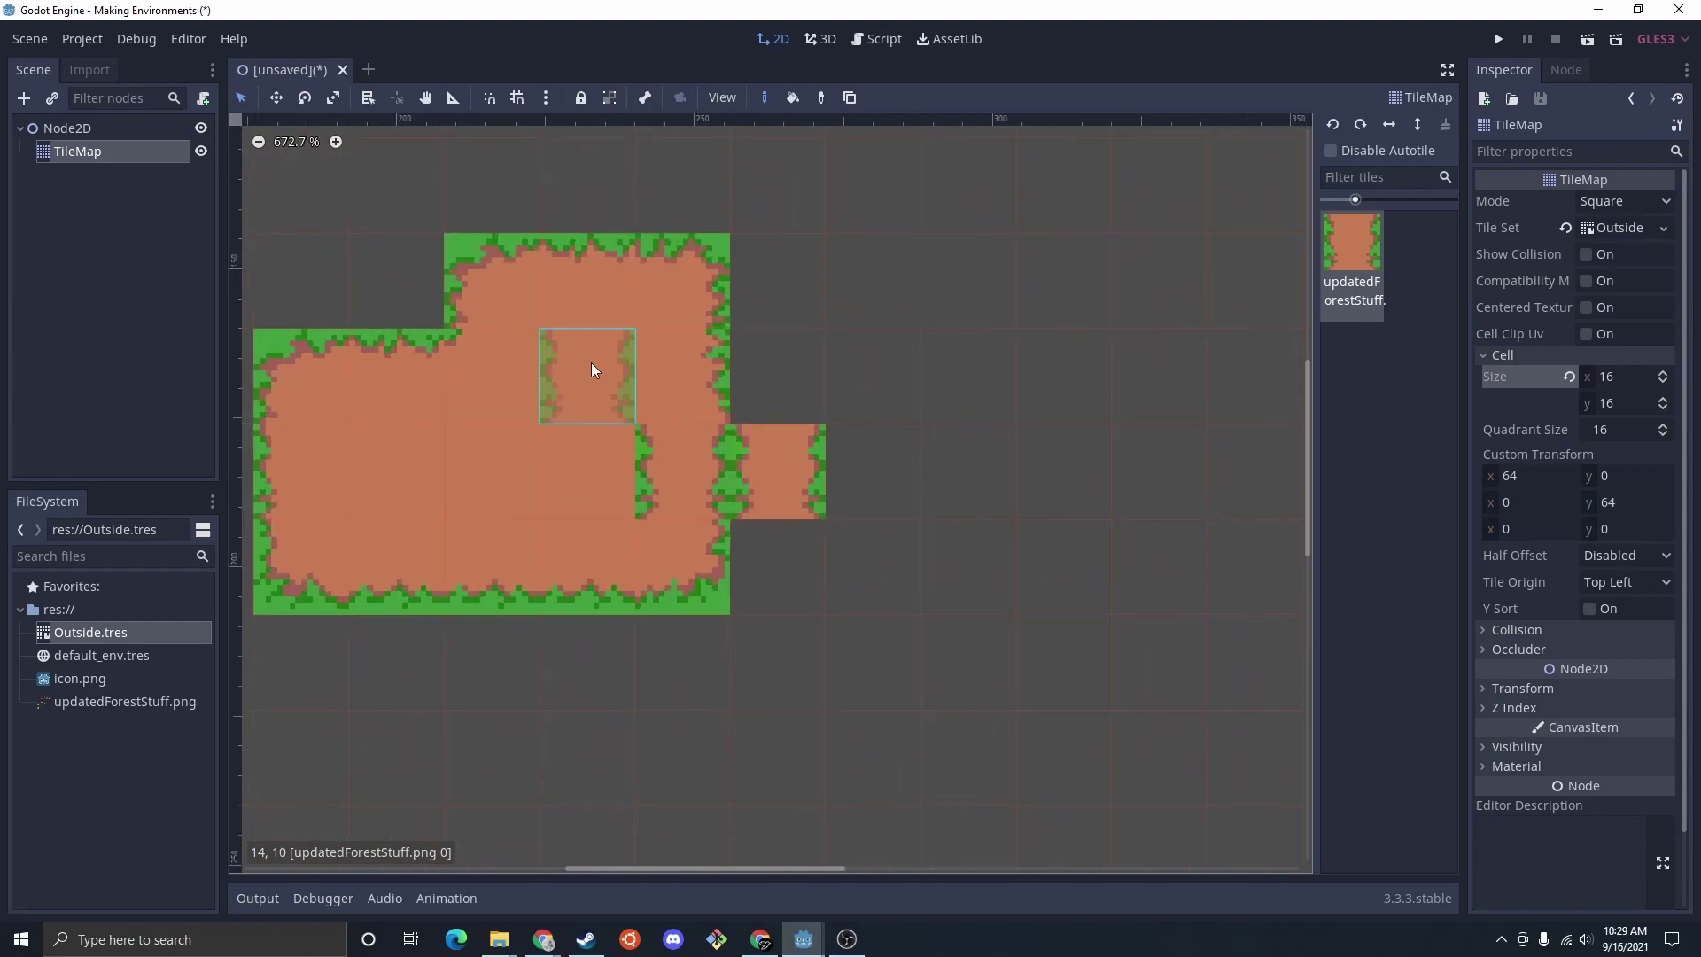
scroll(762, 443, left, 12)
click(793, 395)
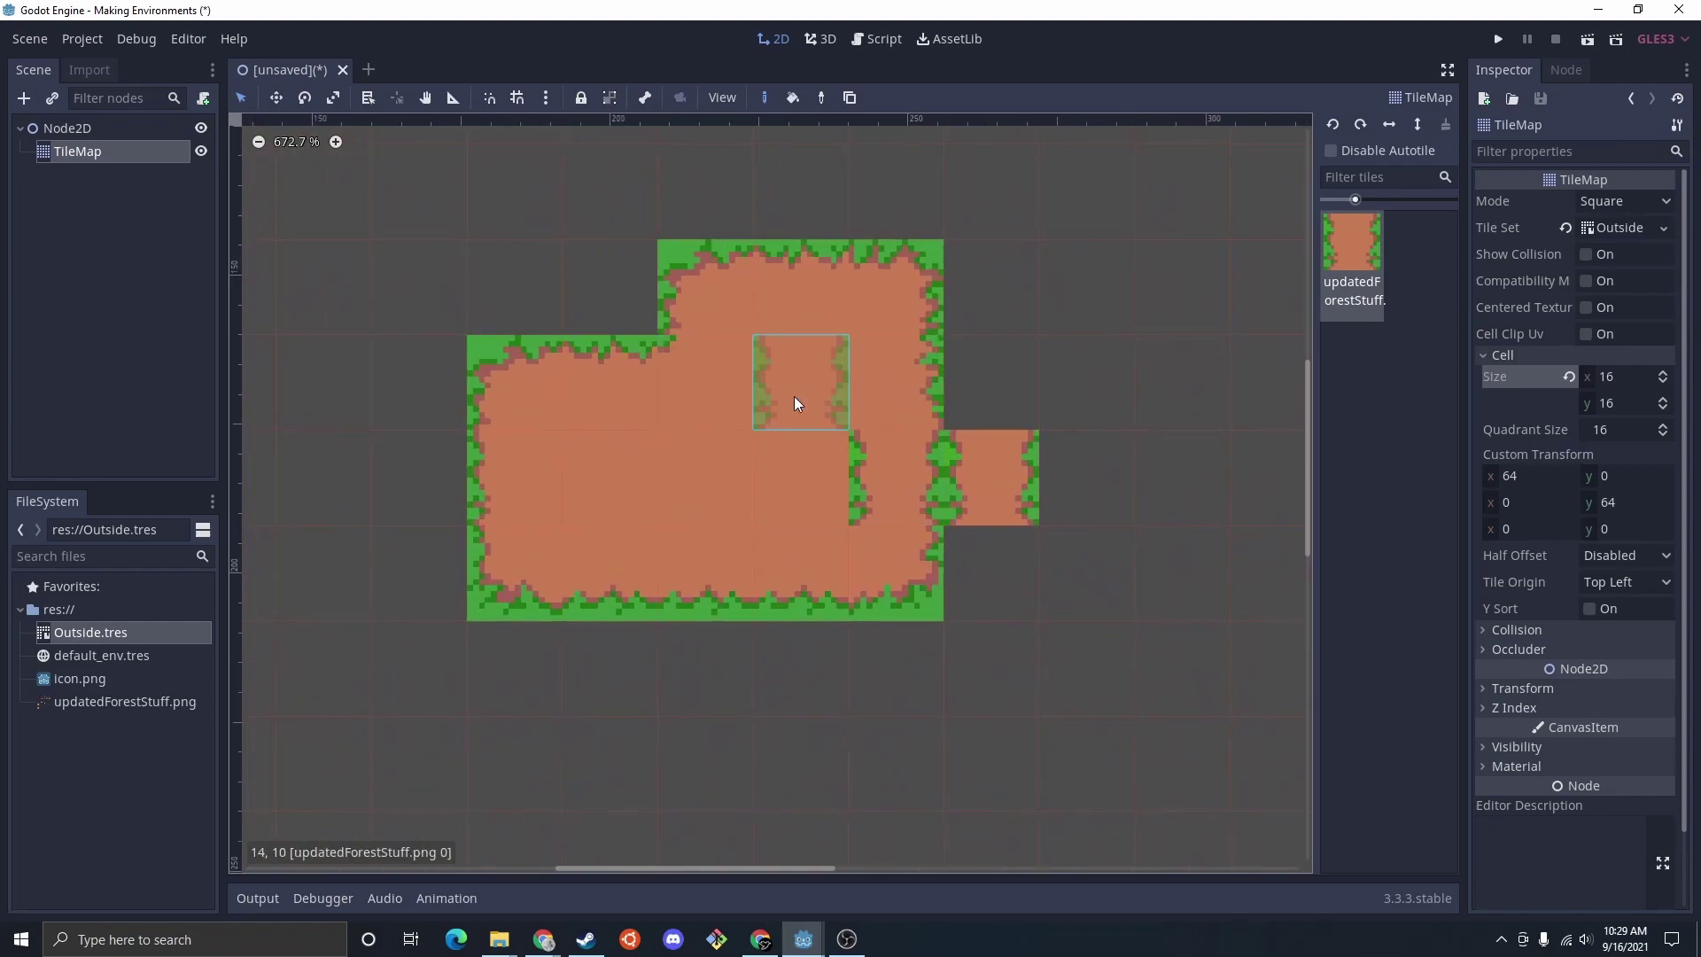
click(609, 293)
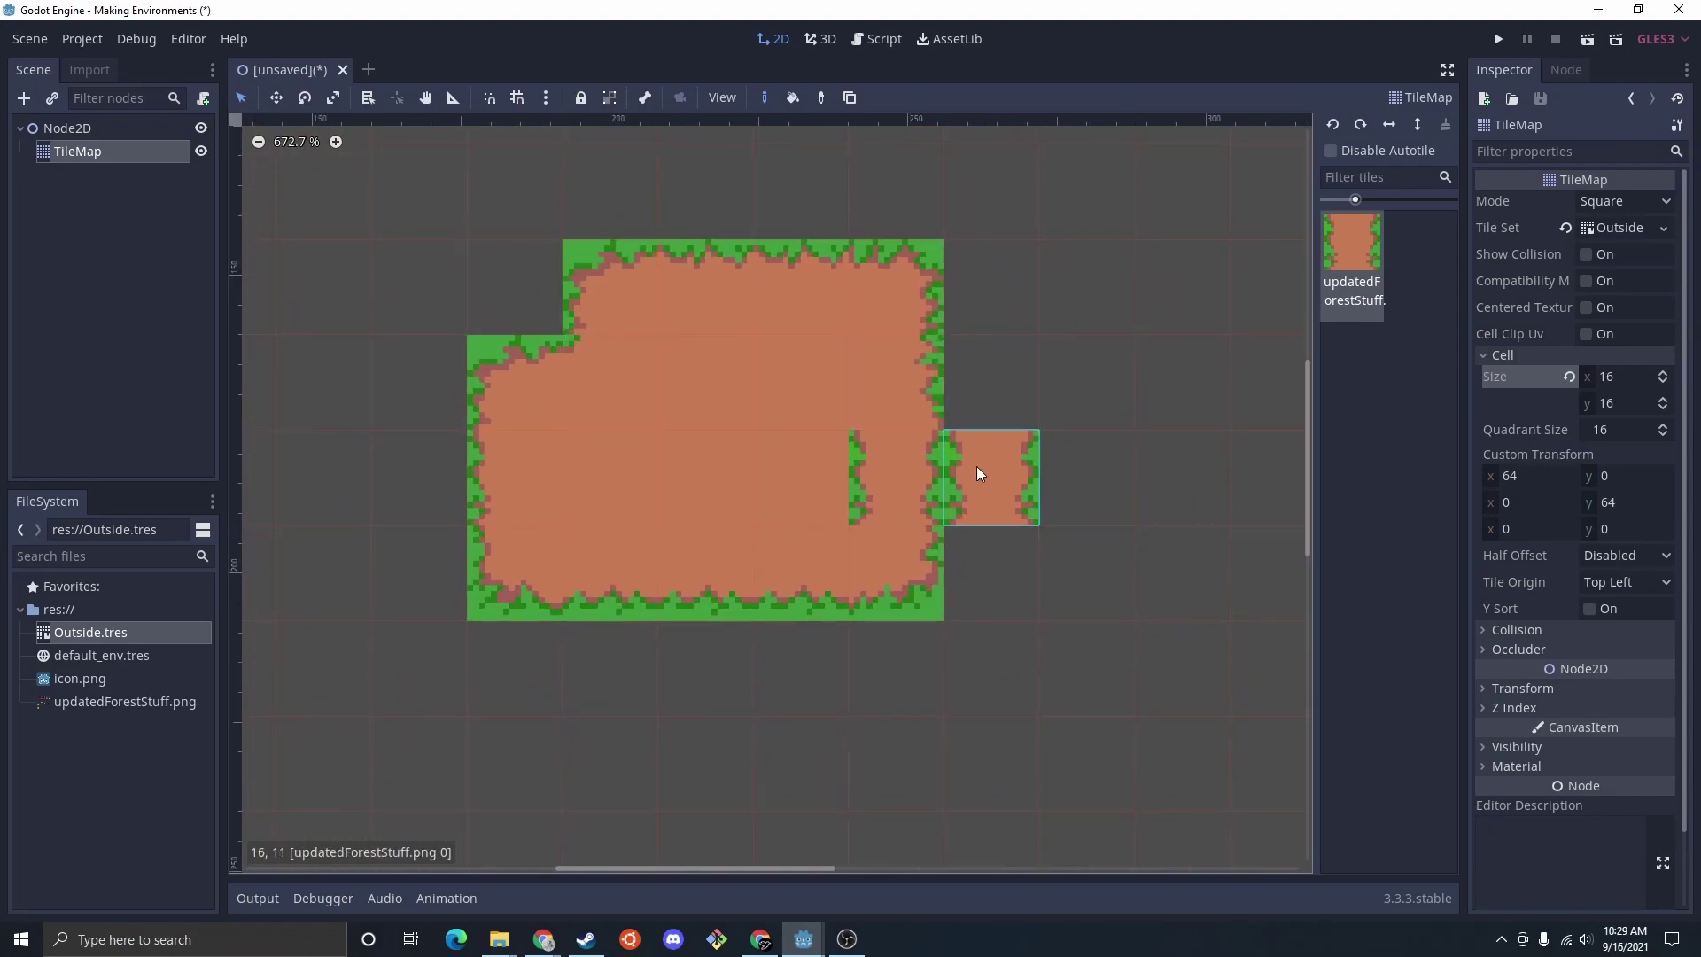
click(937, 499)
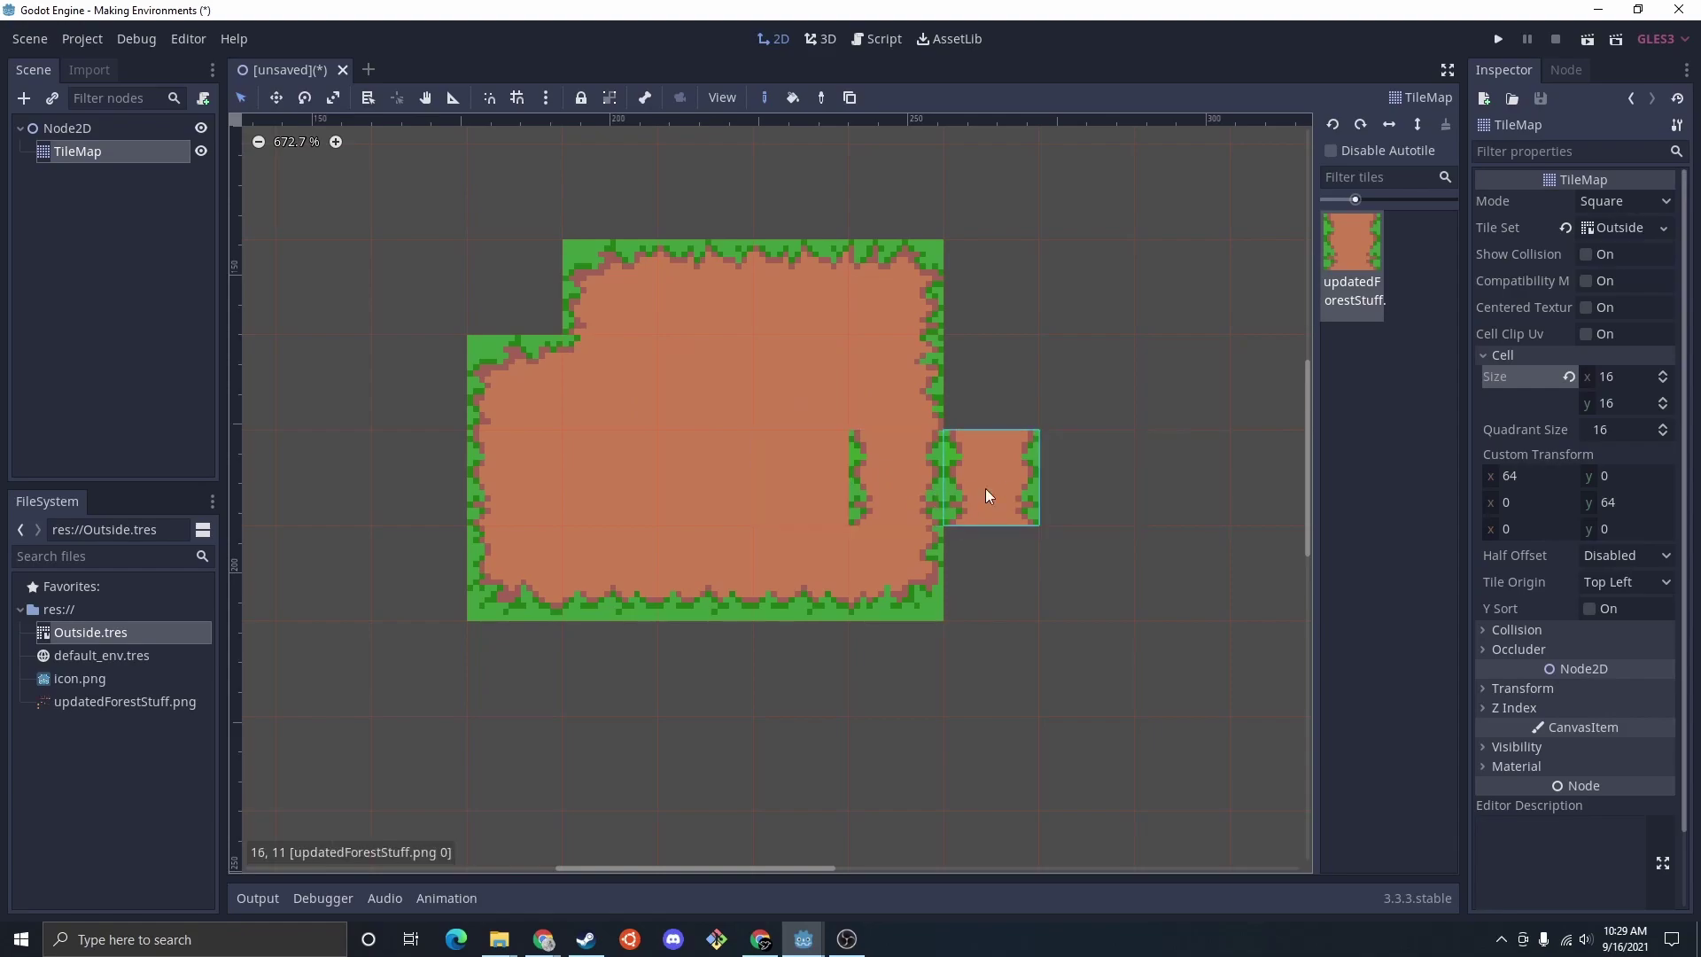
Step: Set the updatedForestStuff autotile's icon in Outside.tres to the plain dirt tile without grass edges
click(1623, 229)
click(344, 640)
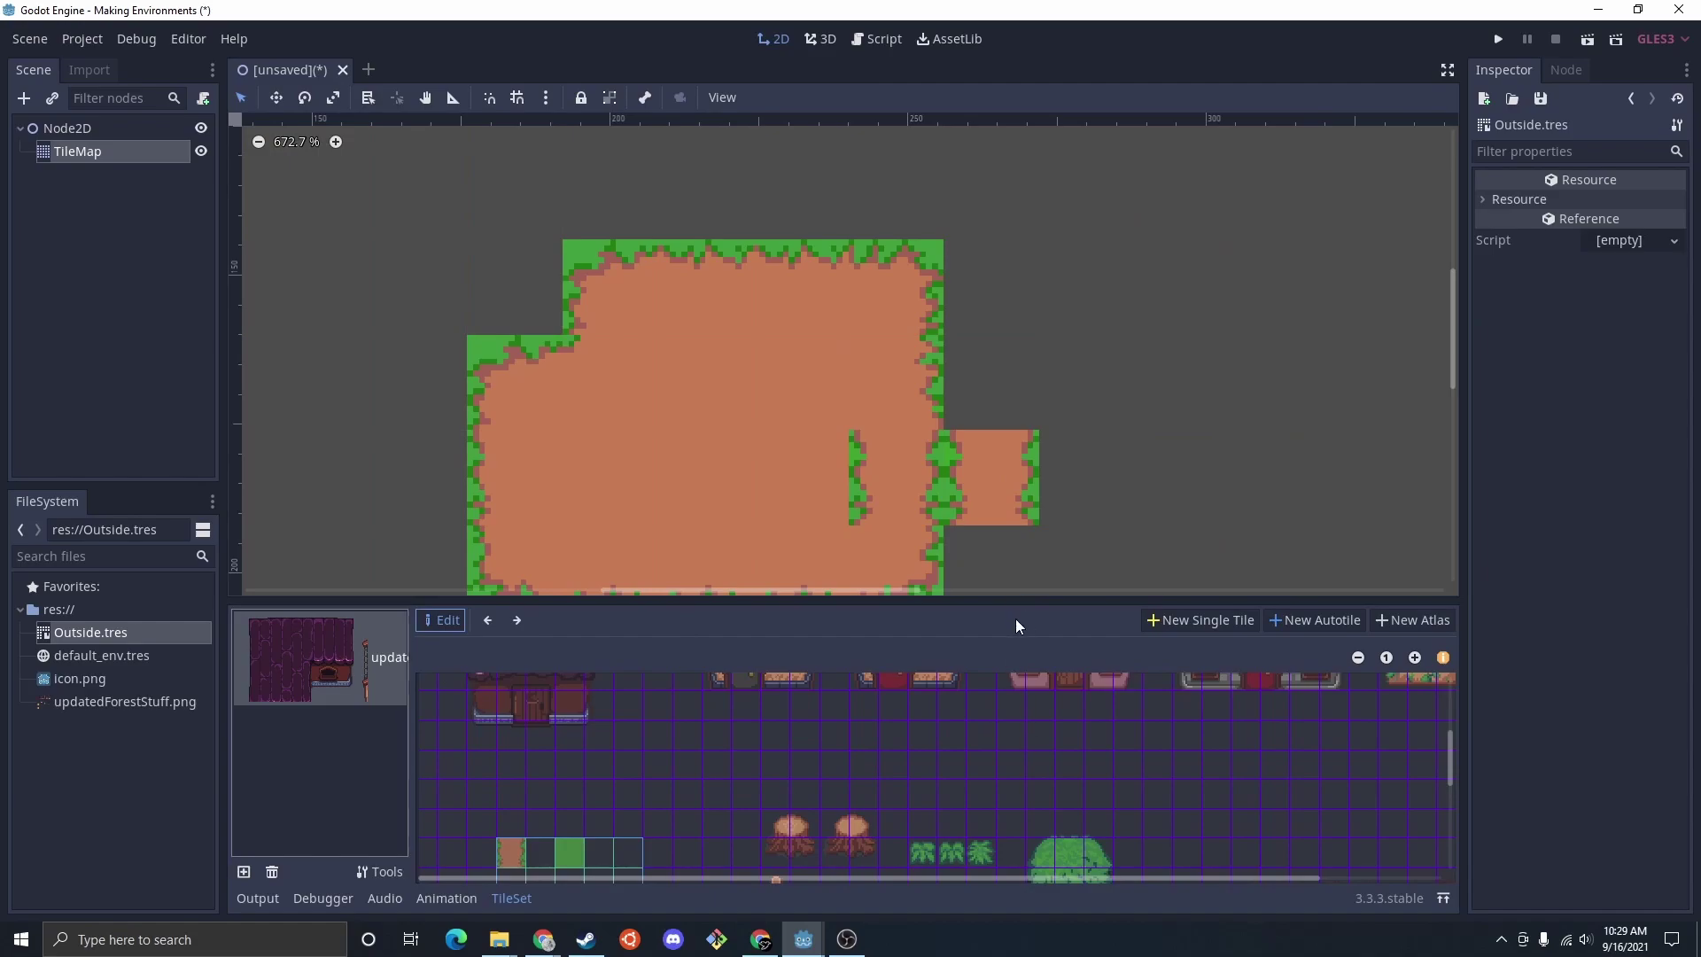
click(586, 645)
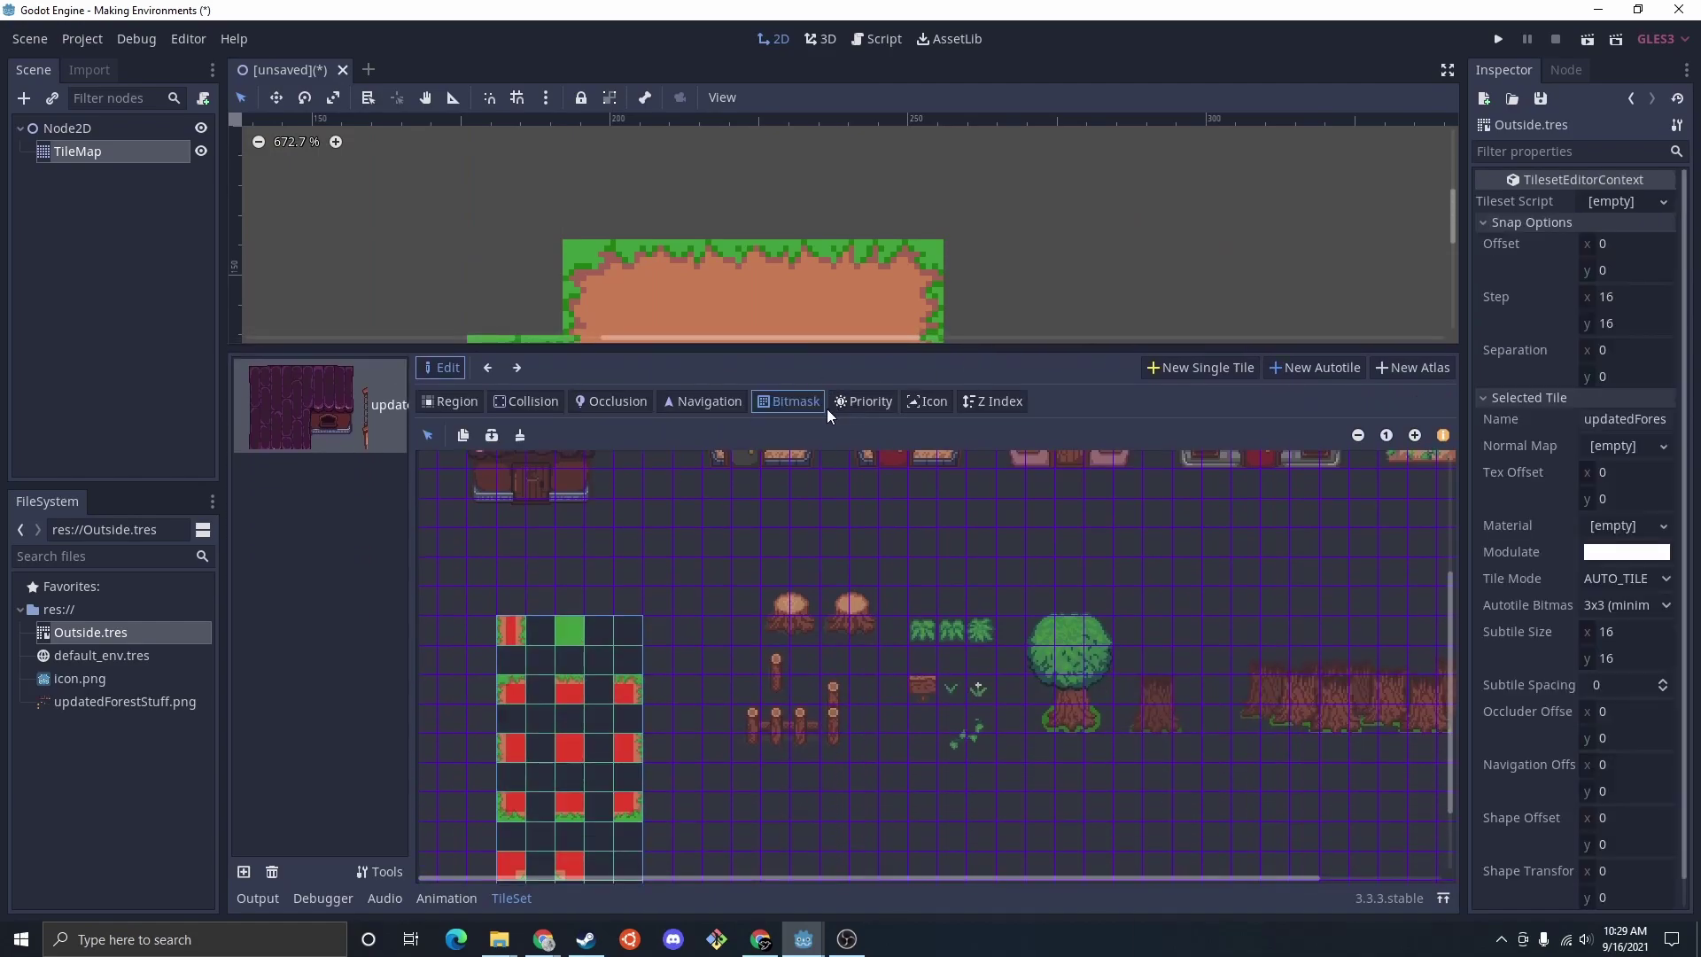
click(927, 402)
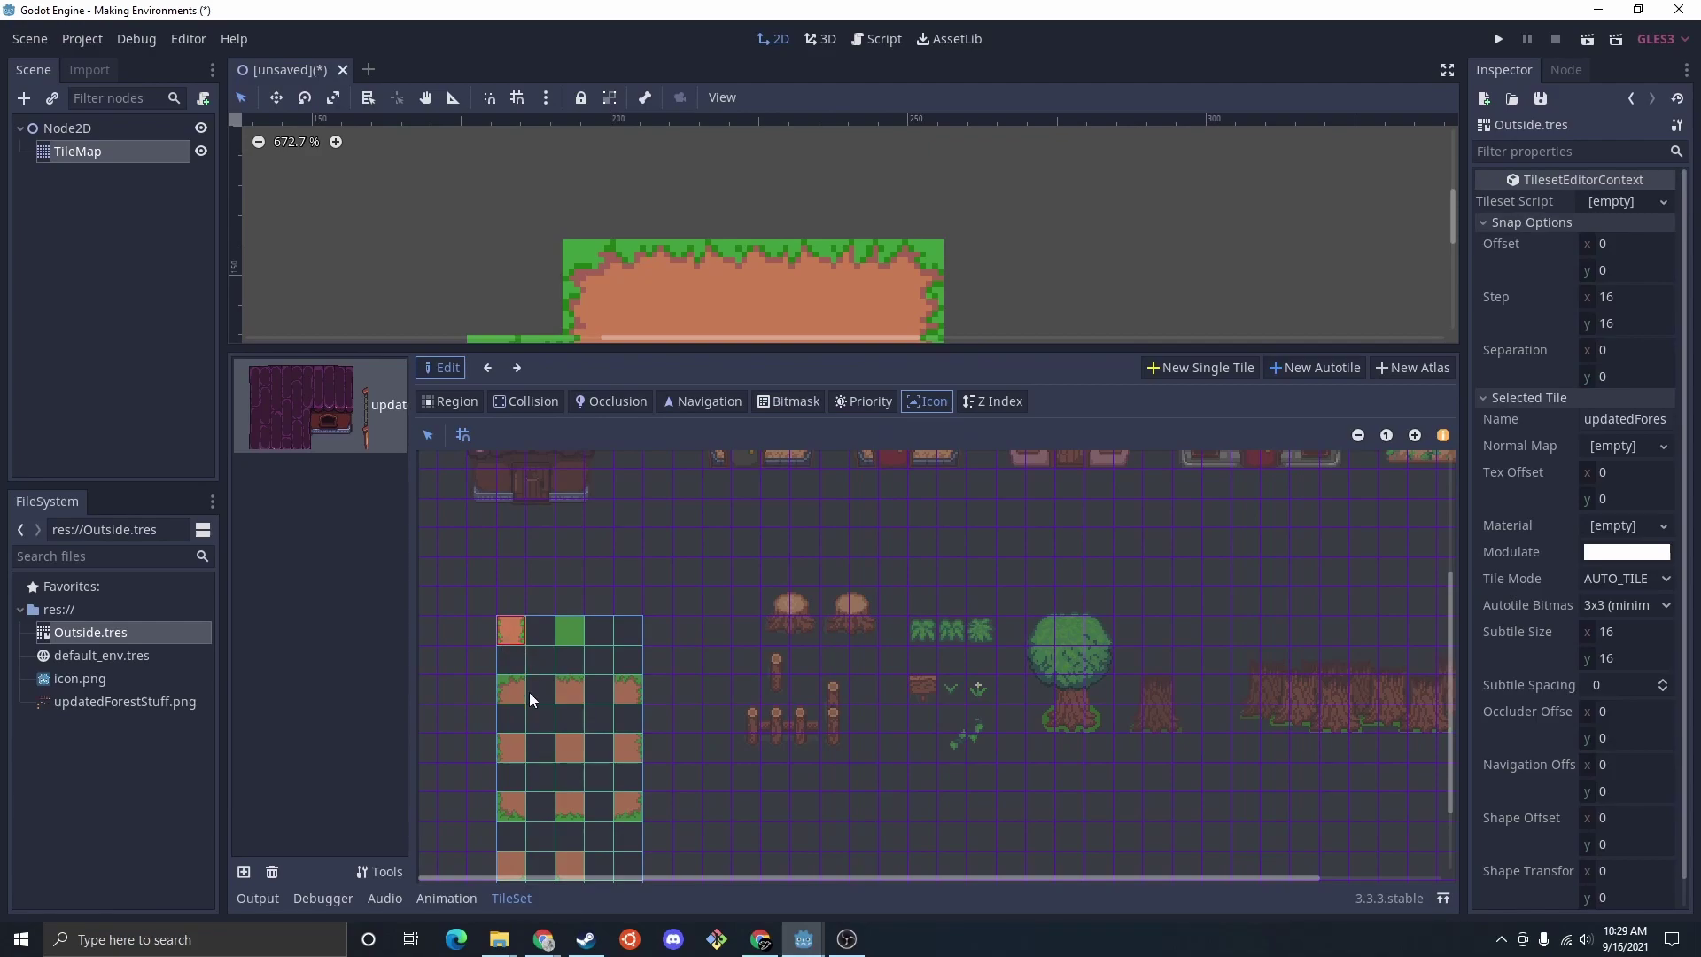
click(576, 747)
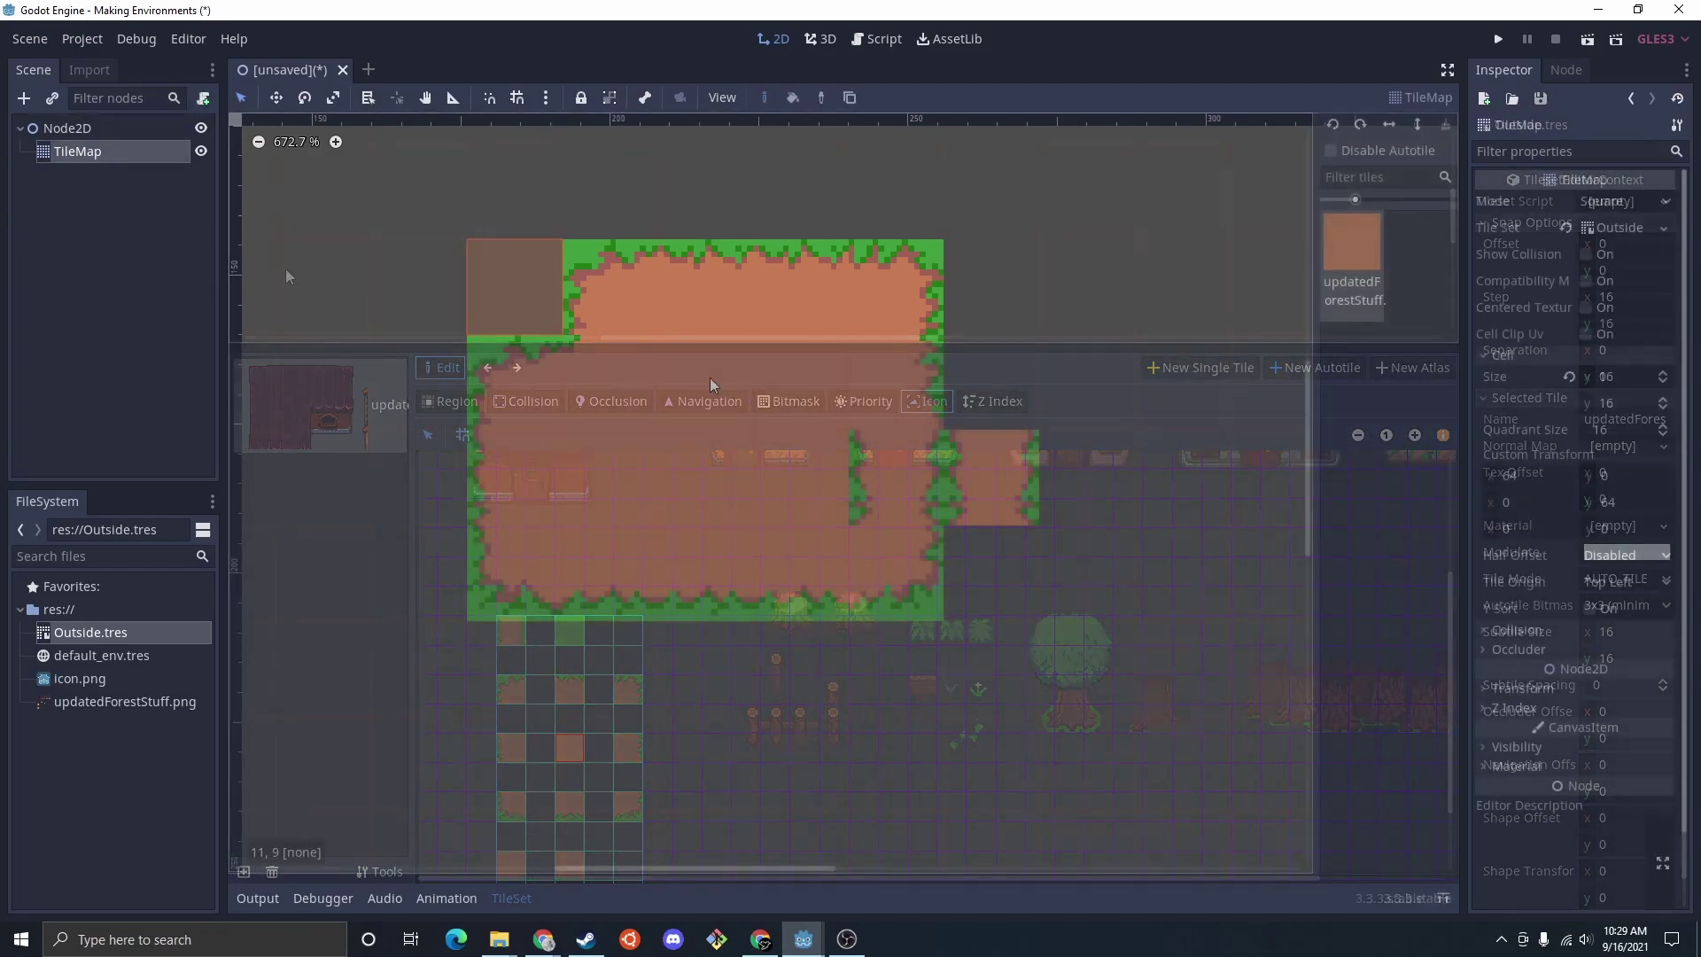
Step: Extend the TileMap's dirt patch three tiles to the right and thicken the extension with more dirt tiles above
click(995, 478)
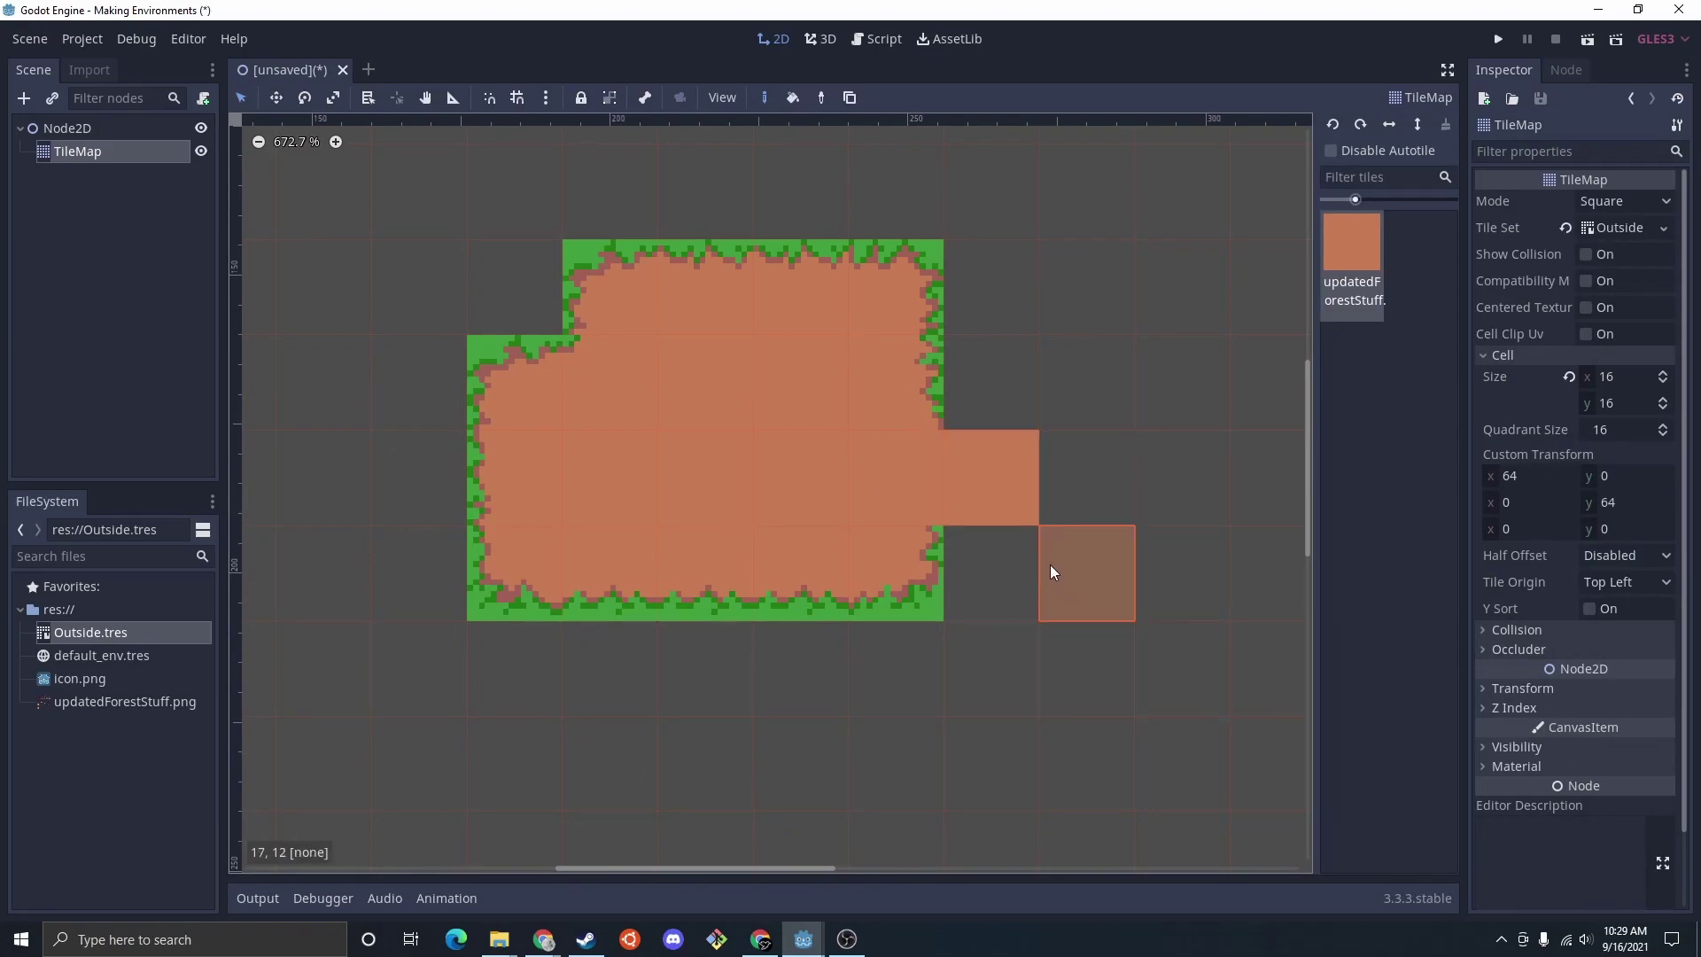
click(1102, 475)
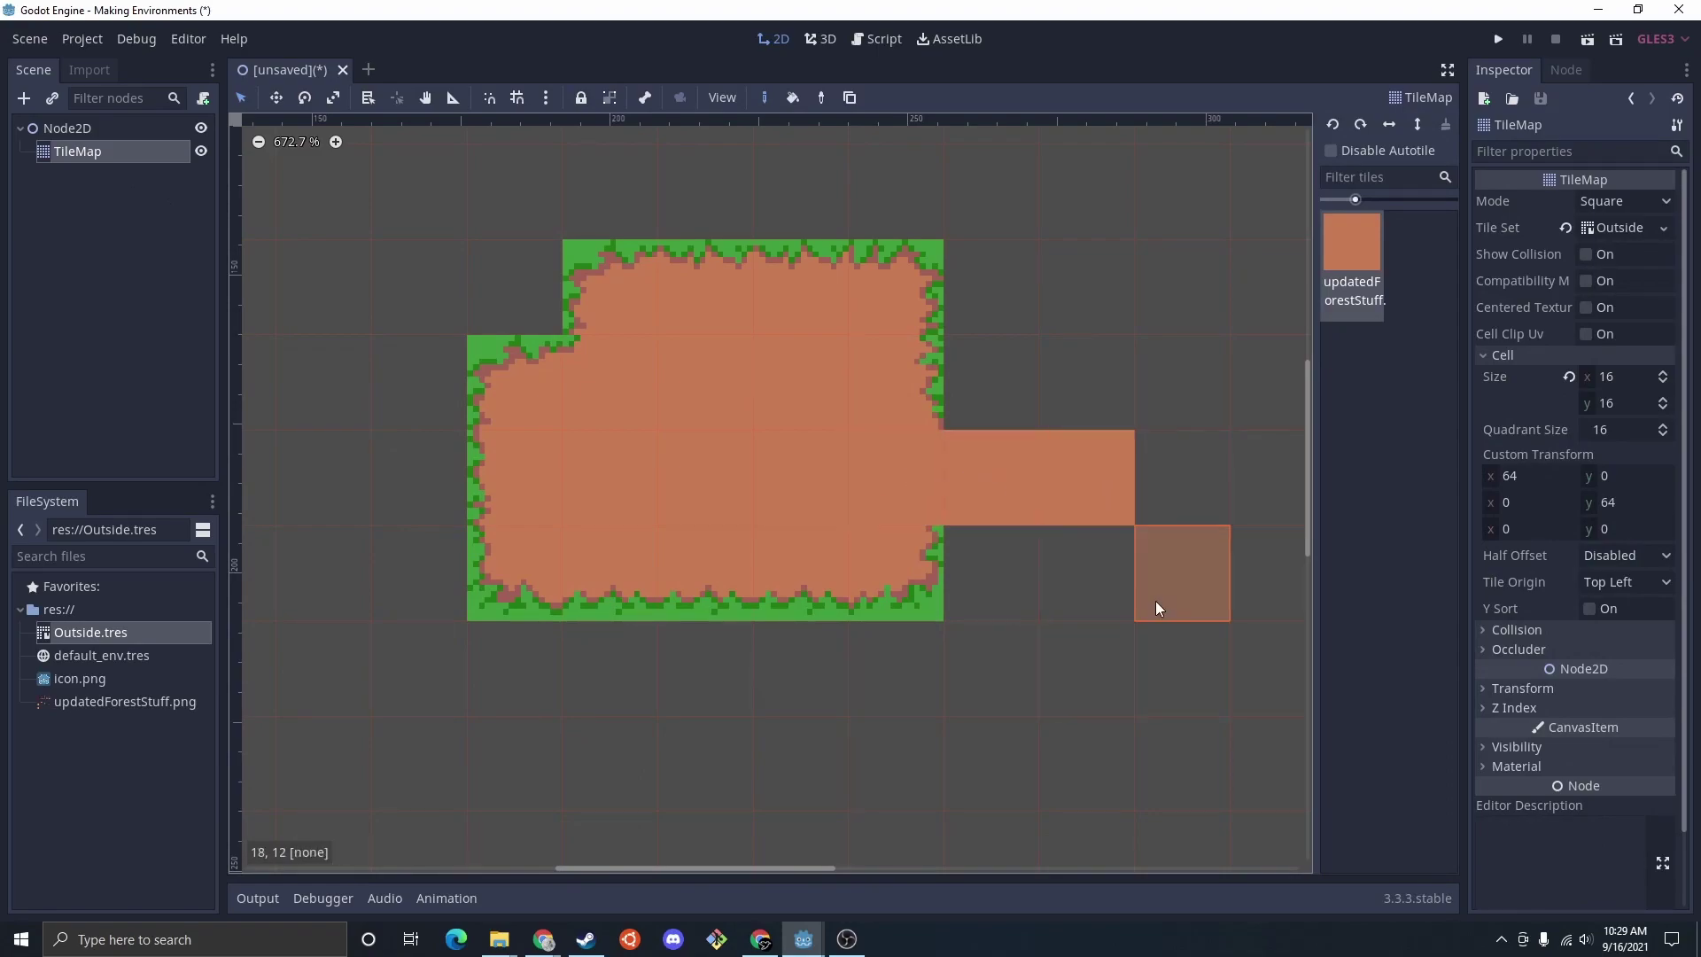
click(1163, 475)
middle_drag(1211, 507, 867, 528)
scroll(860, 540, up, 1)
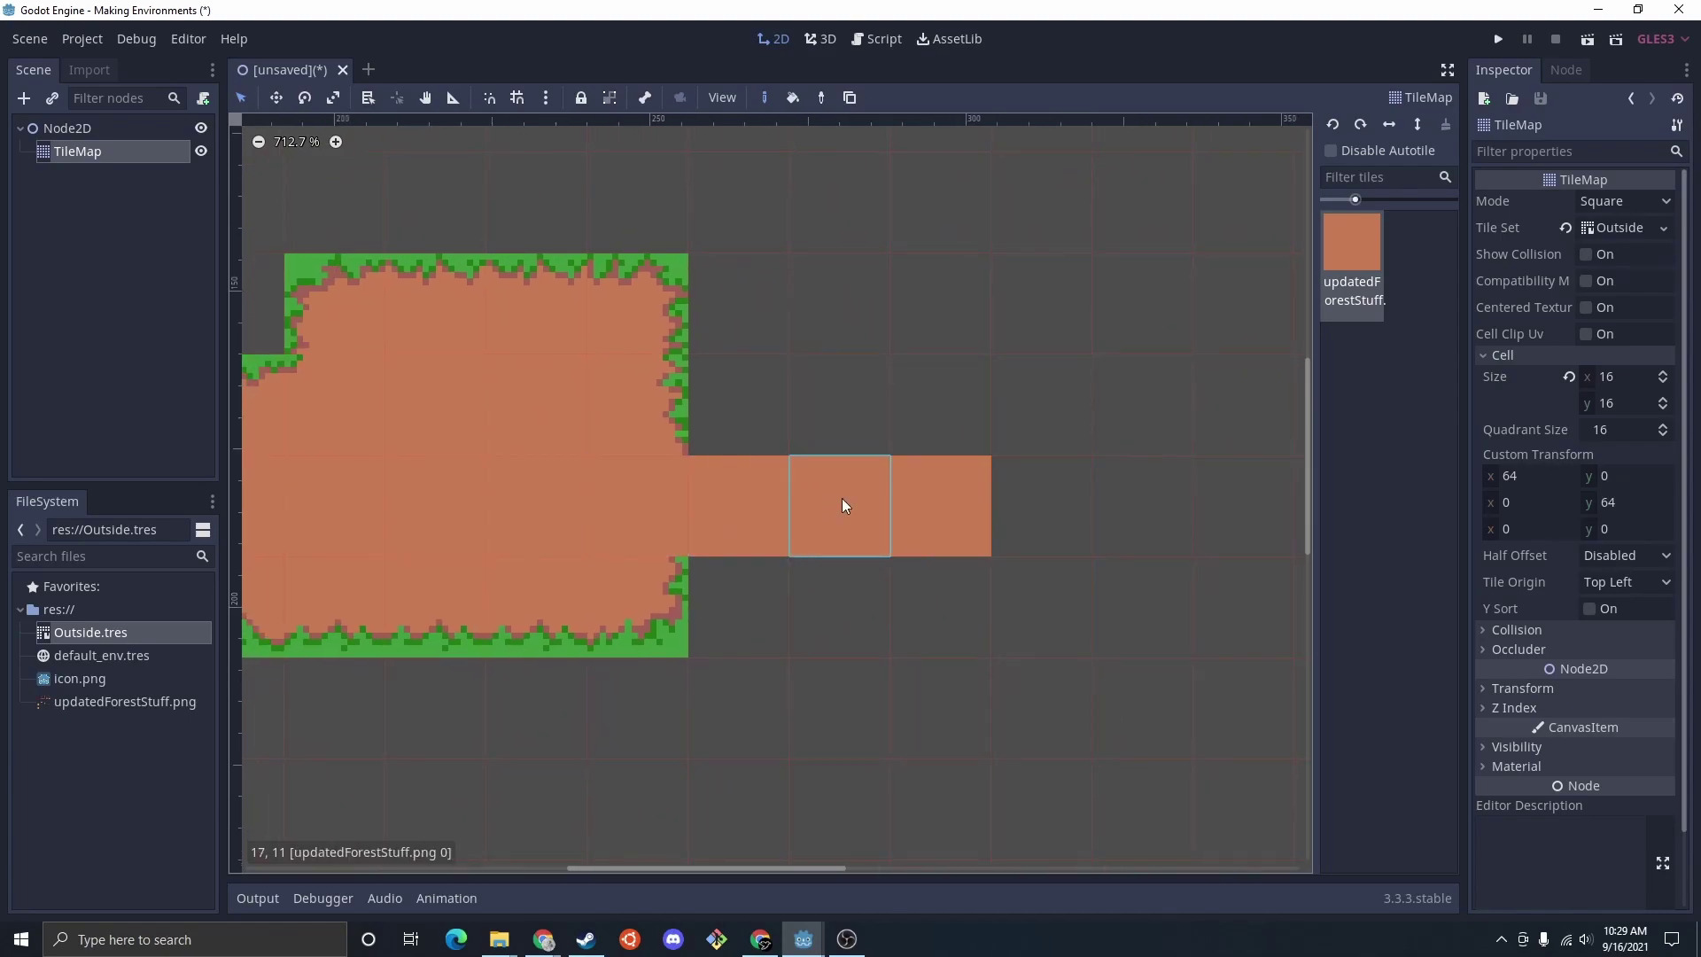
mouse_move(842, 498)
mouse_down()
mouse_move(799, 423)
mouse_move(937, 407)
mouse_move(901, 433)
mouse_move(891, 380)
mouse_up()
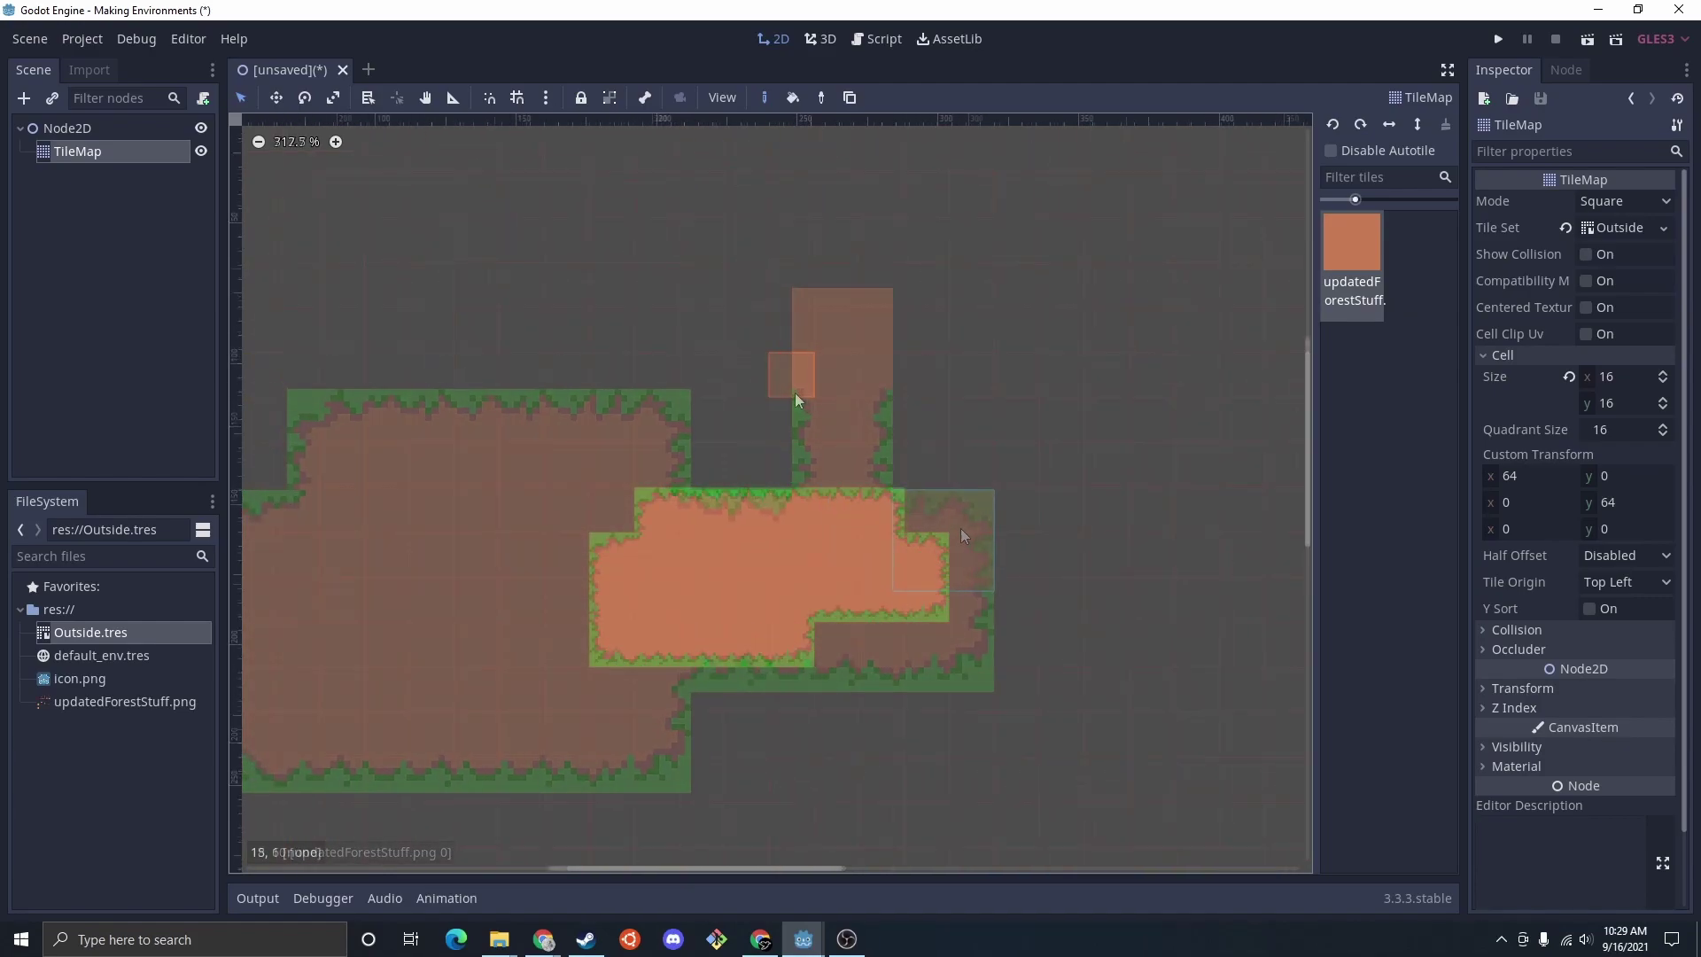
scroll(731, 574, down, 6)
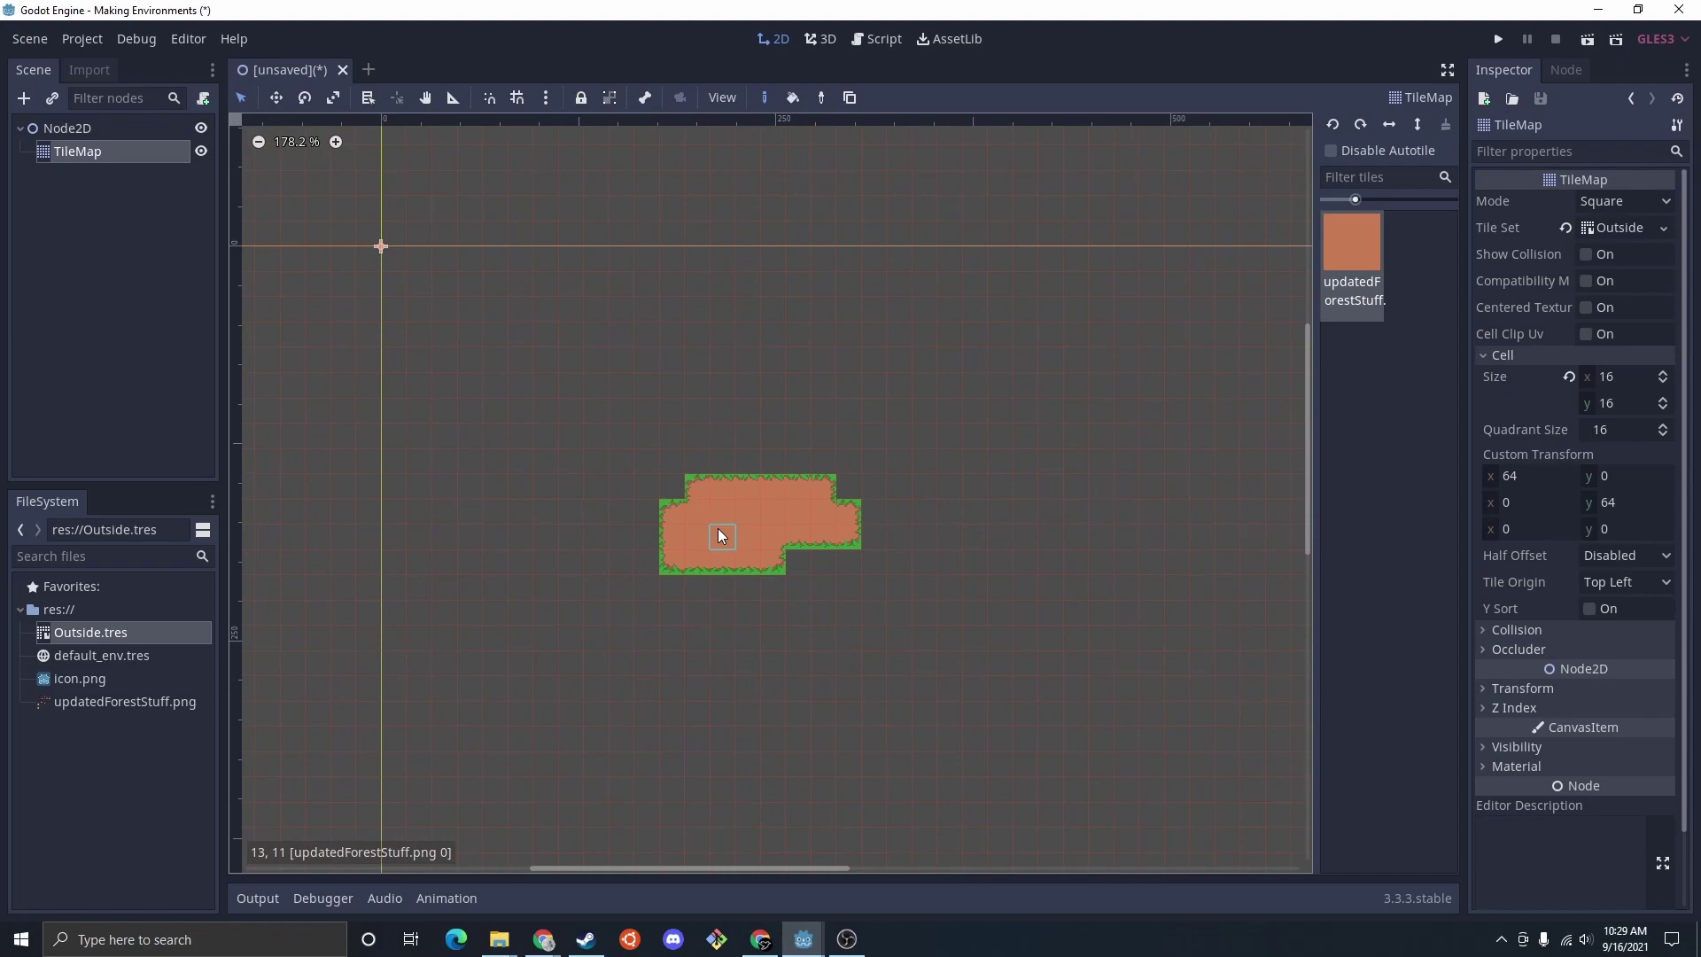
scroll(719, 532, up, 1)
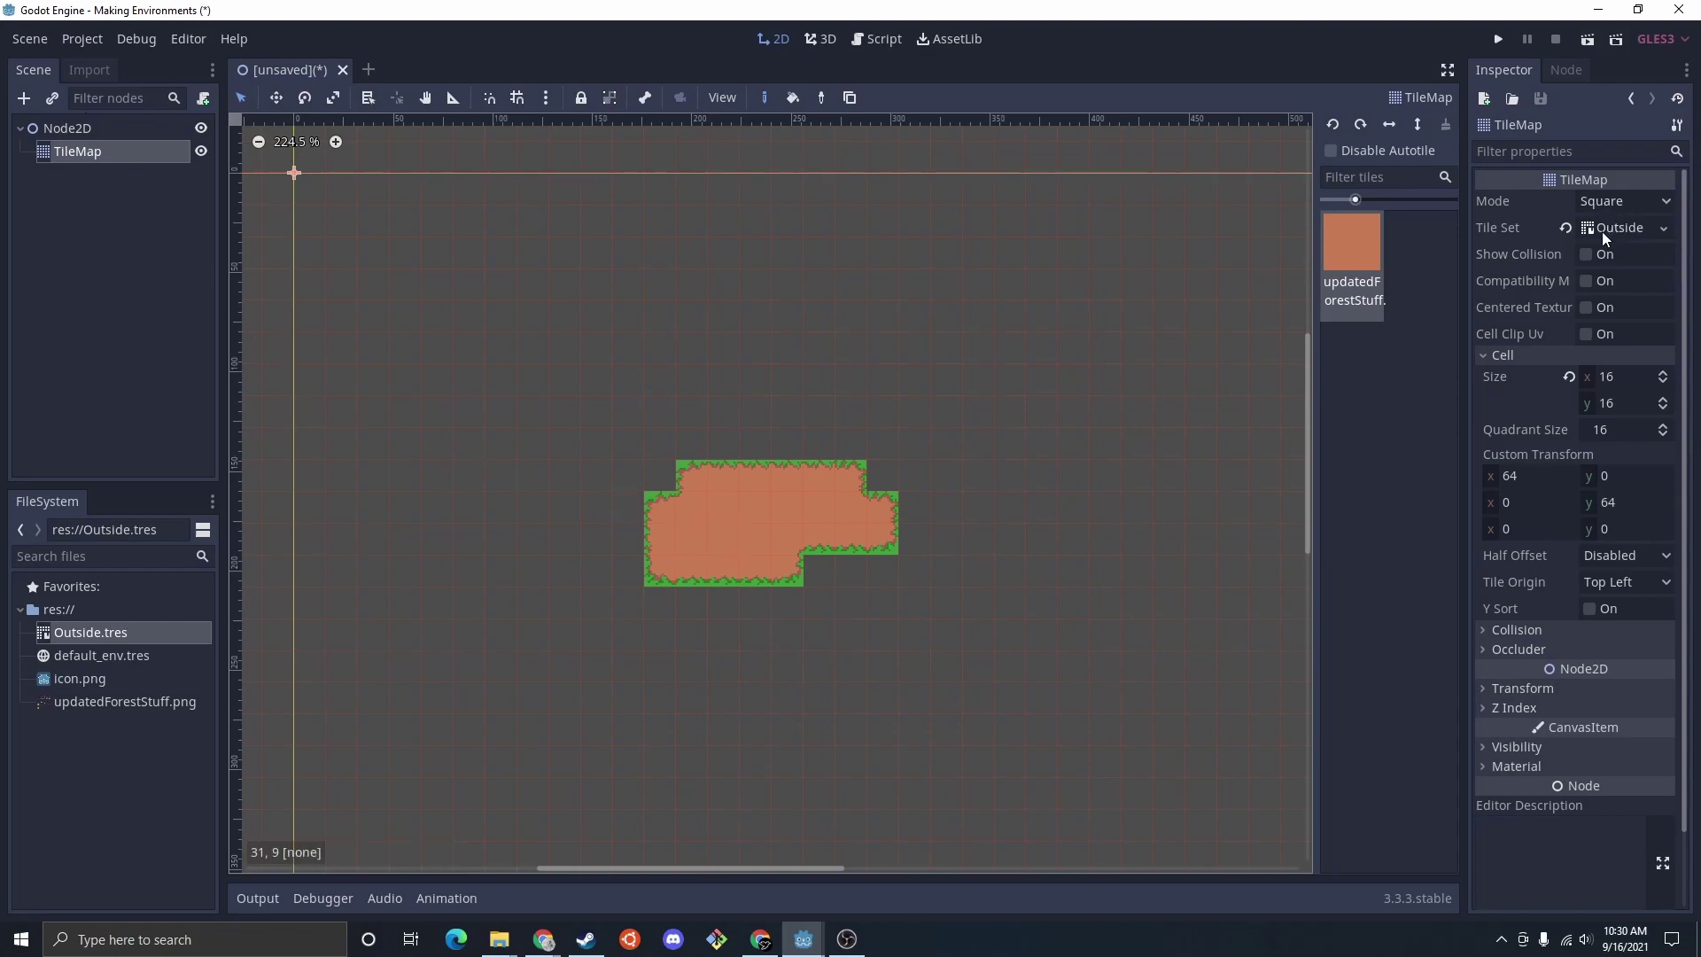
Step: Add the plain green grass square of updatedForestStuff.png to Outside.tres as a new single tile
double_click(103, 636)
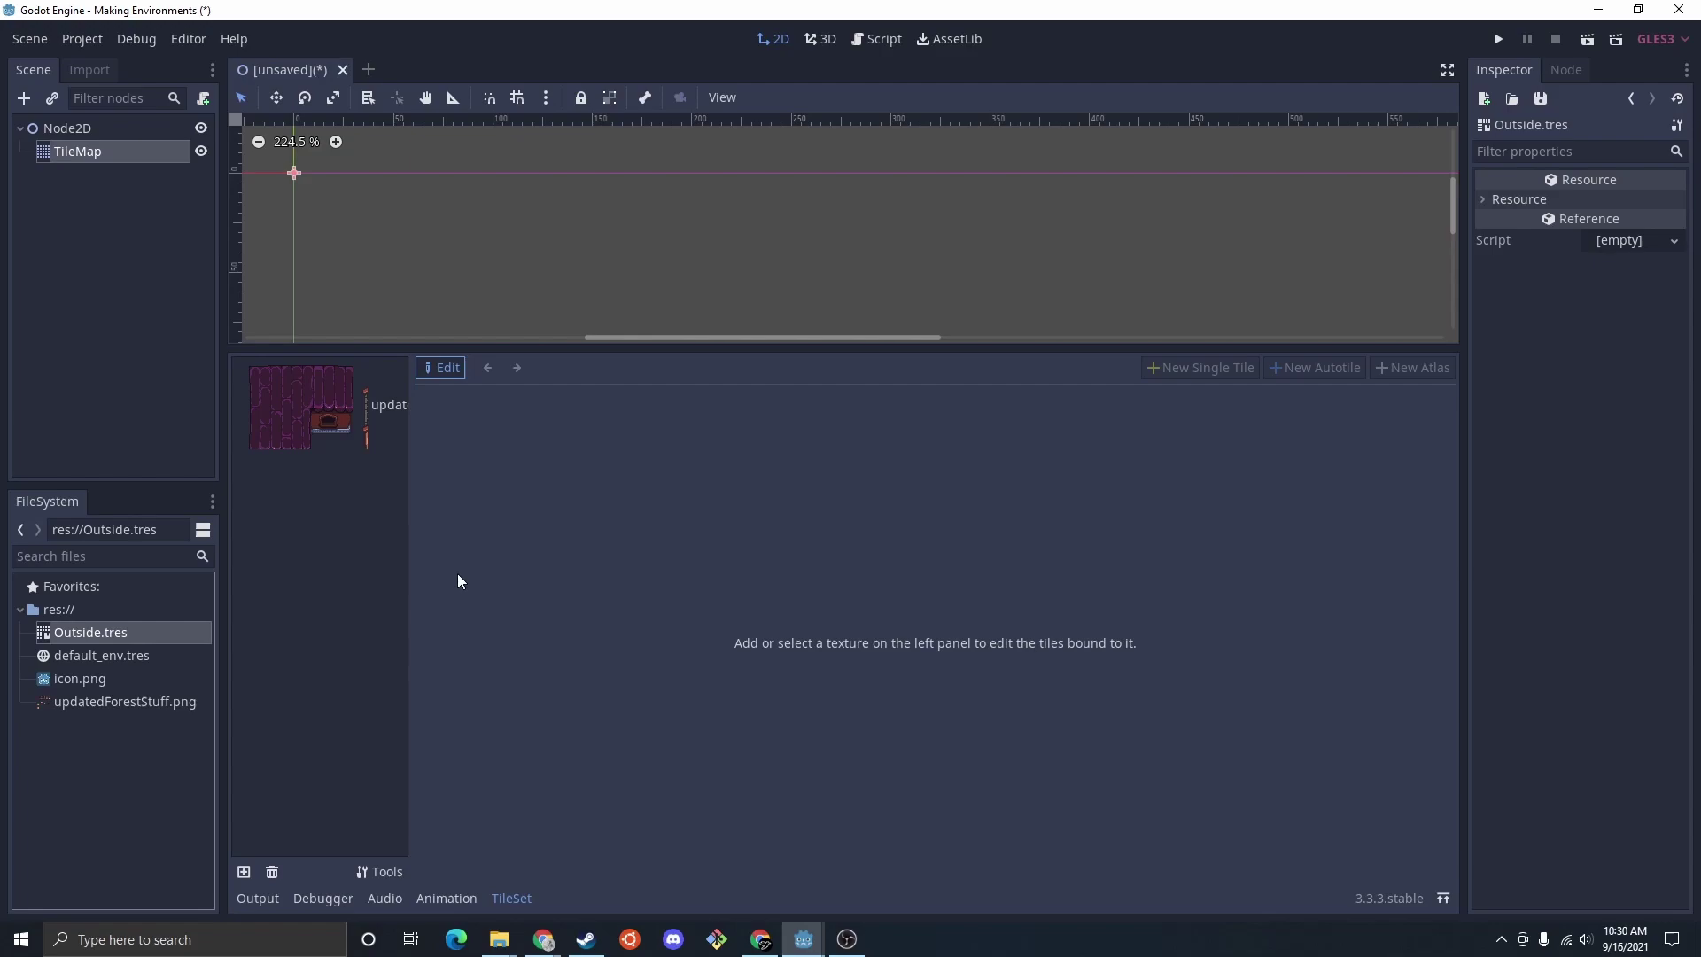
click(312, 439)
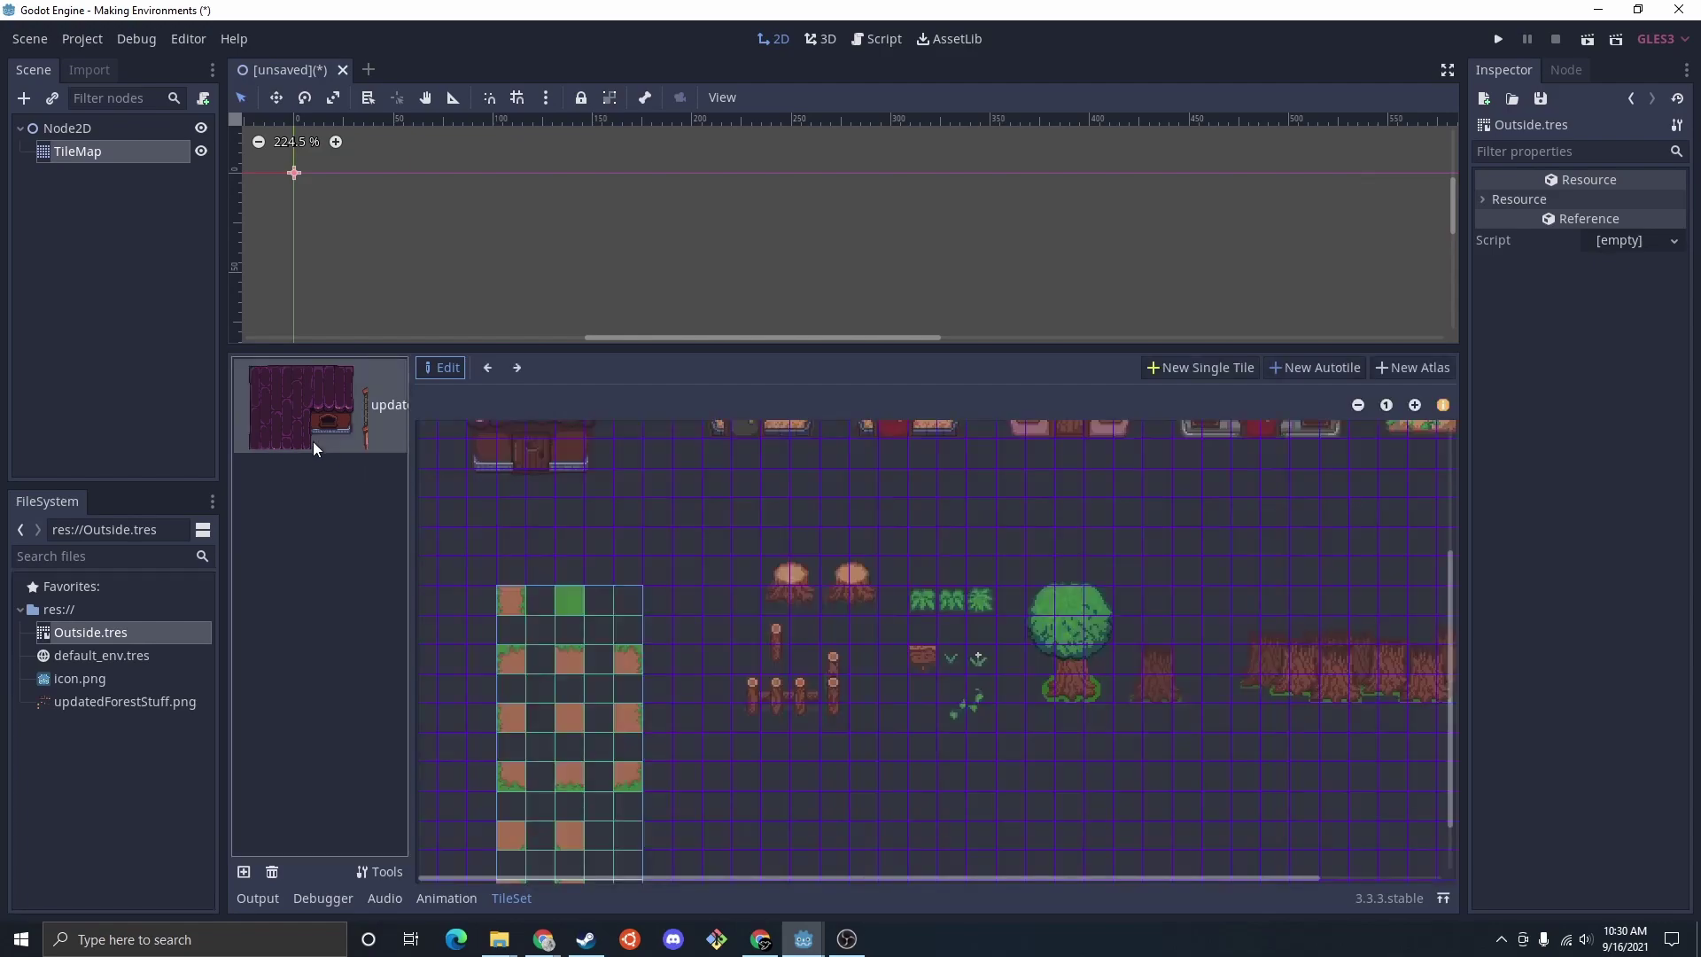
click(1204, 369)
click(563, 633)
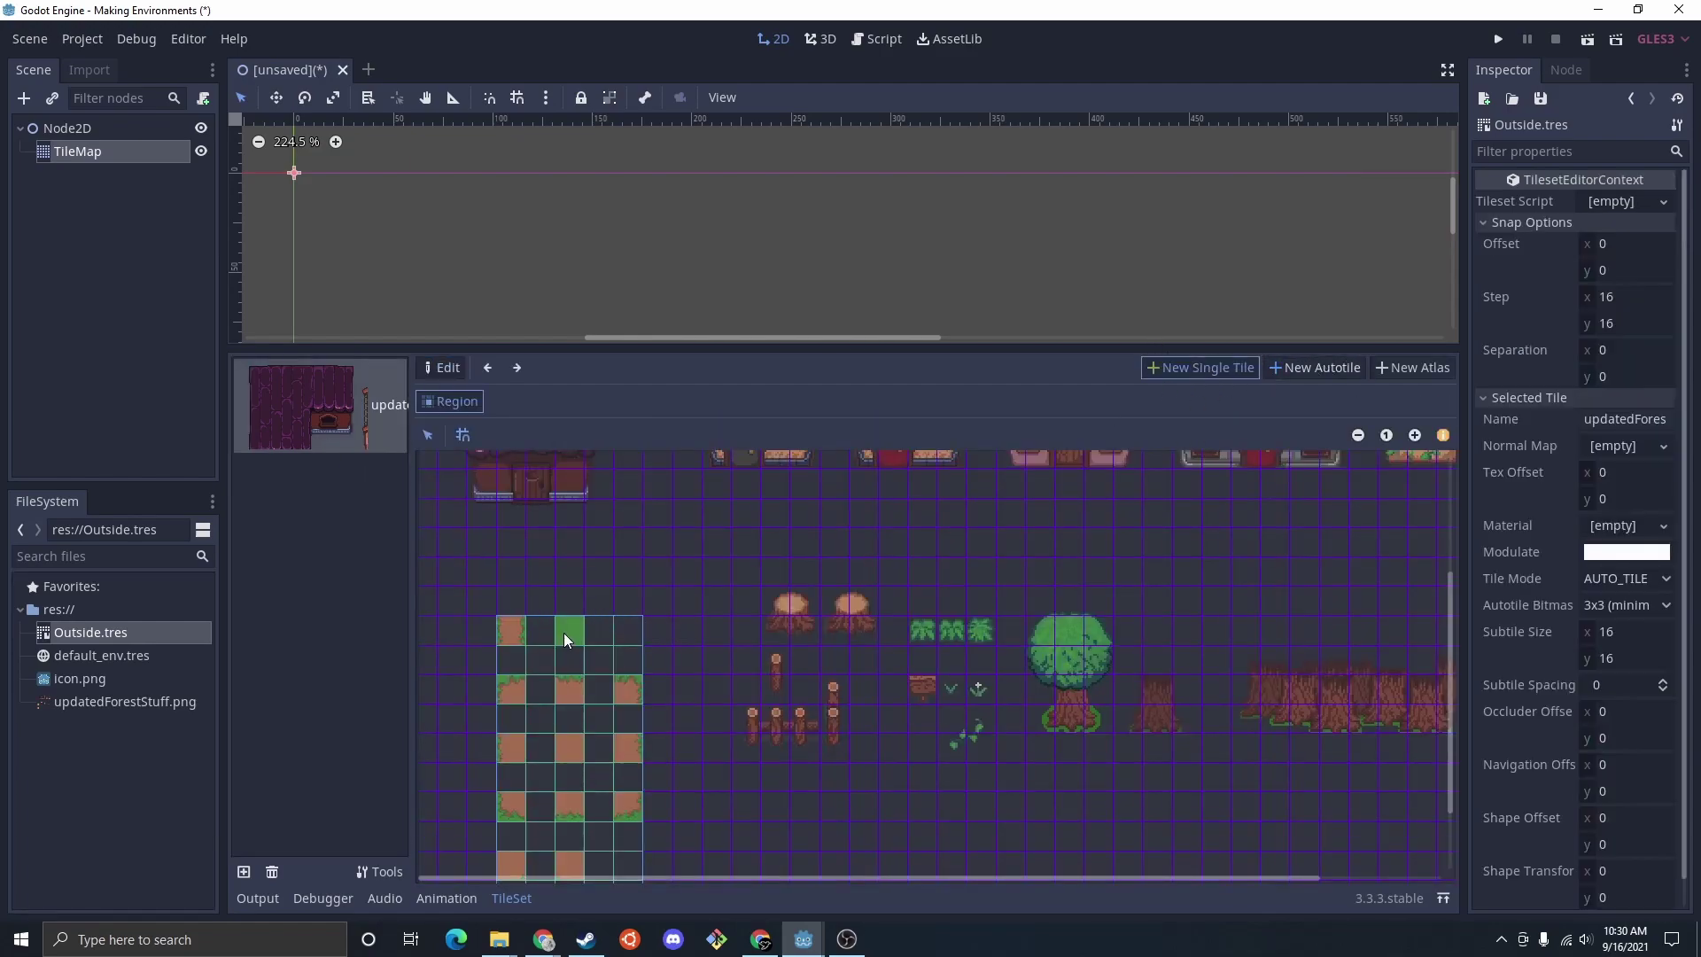
scroll(555, 654, up, 2)
scroll(574, 693, down, 3)
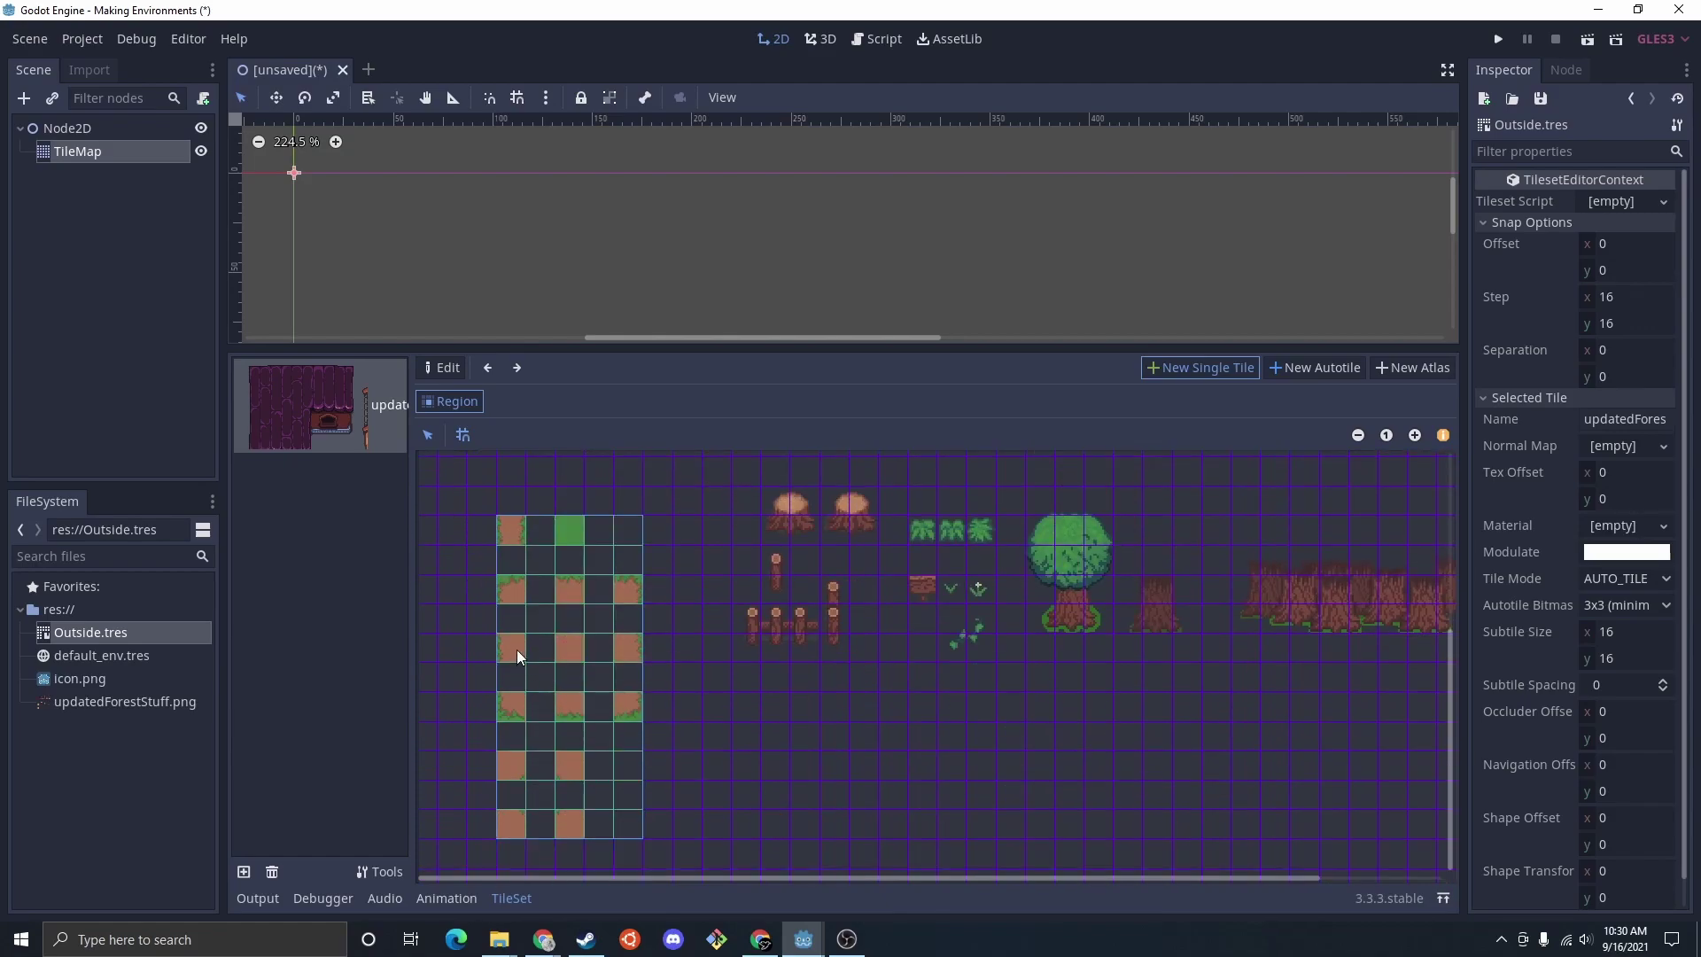
ctrl+scroll(519, 650, up, 2)
scroll(650, 691, down, 1)
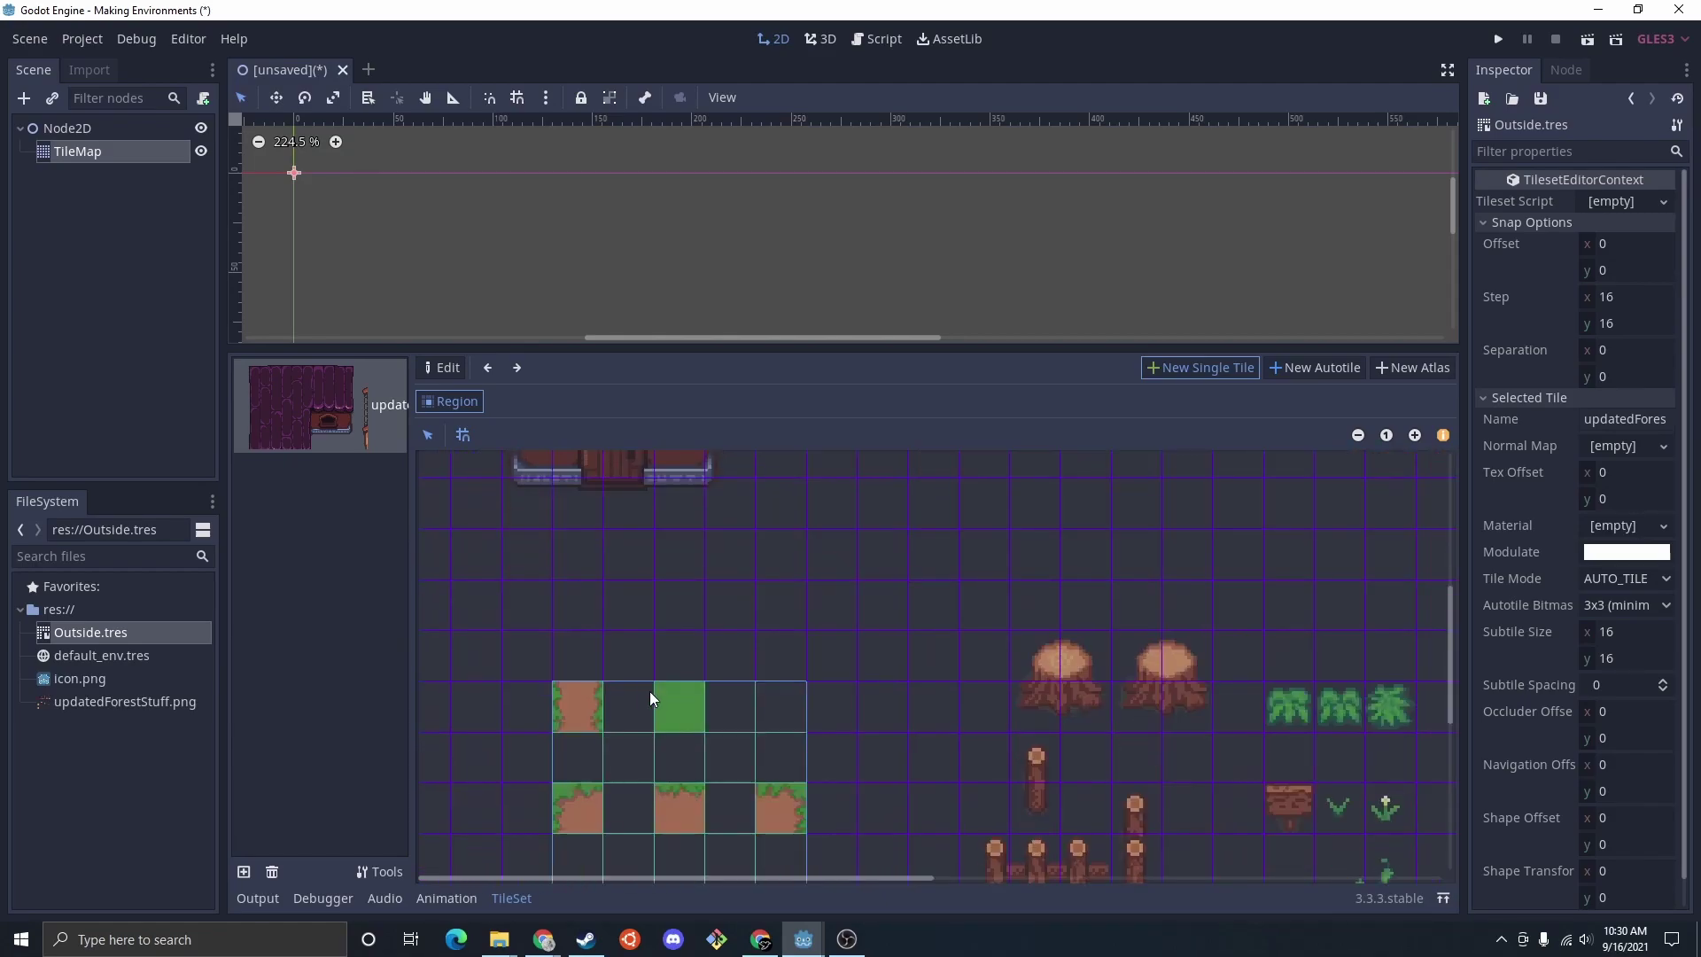
click(682, 722)
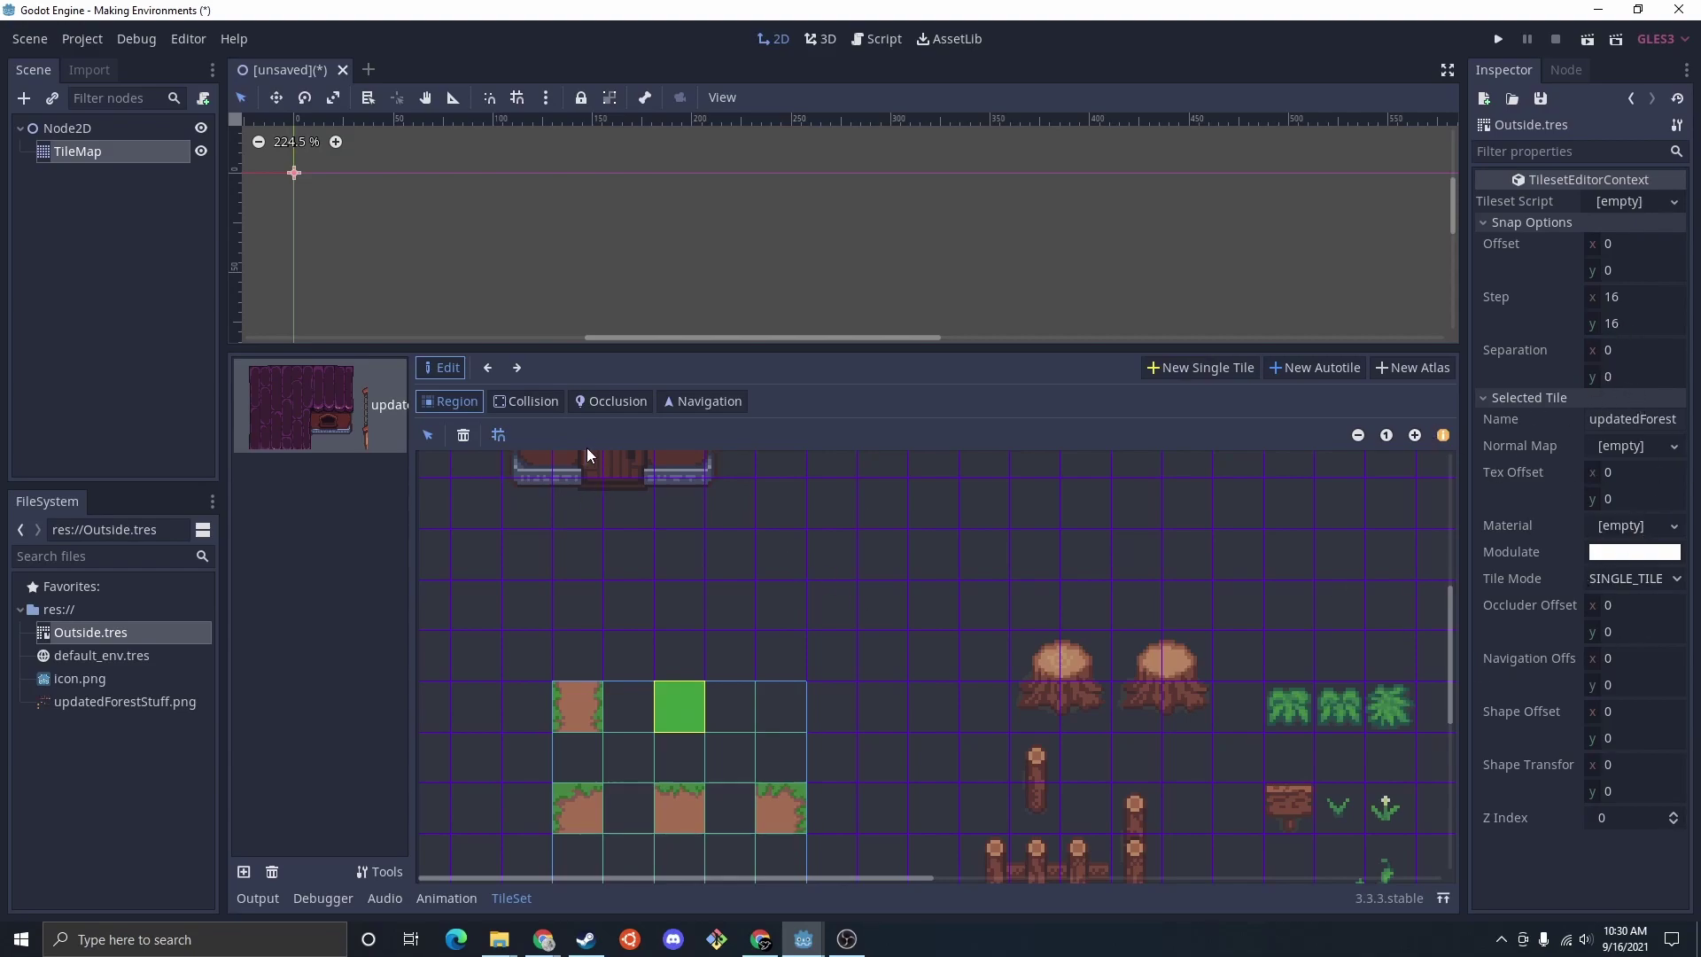
Step: Try painting grass tiles beside and over the dirt patch on the same TileMap, and undo the strokes
click(104, 150)
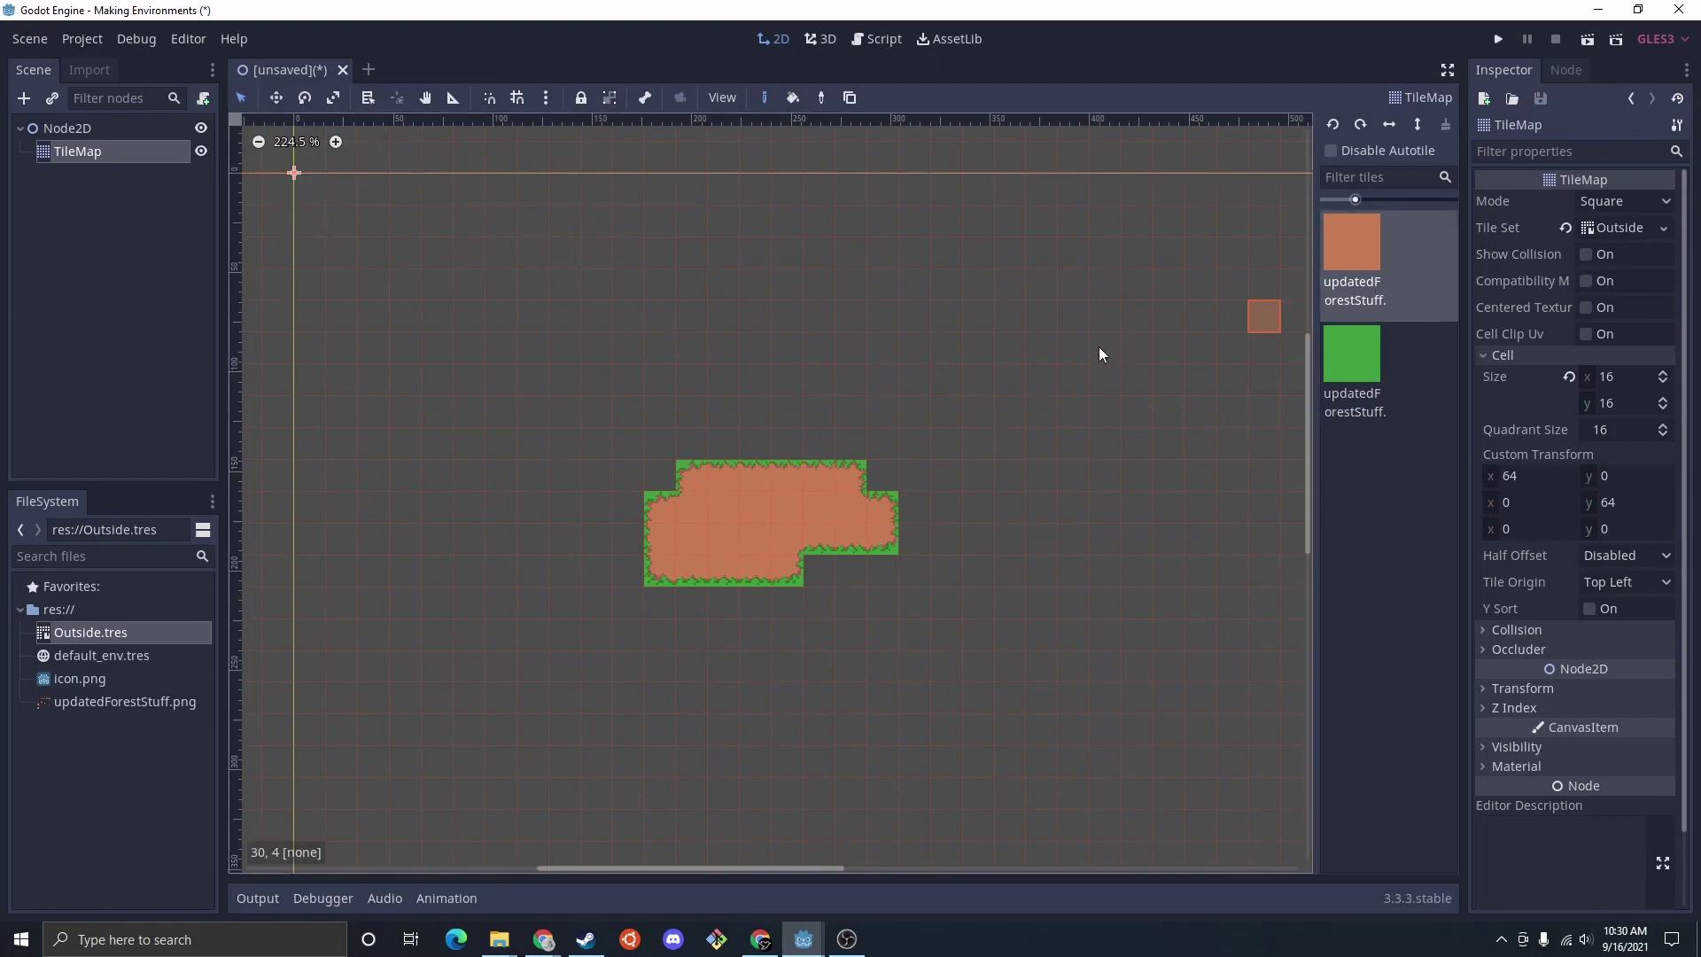
click(1351, 353)
mouse_move(532, 412)
mouse_down()
mouse_move(685, 373)
mouse_move(637, 440)
mouse_move(659, 453)
mouse_move(652, 473)
mouse_move(870, 491)
mouse_move(621, 494)
mouse_move(886, 541)
mouse_move(780, 528)
mouse_move(865, 516)
mouse_up()
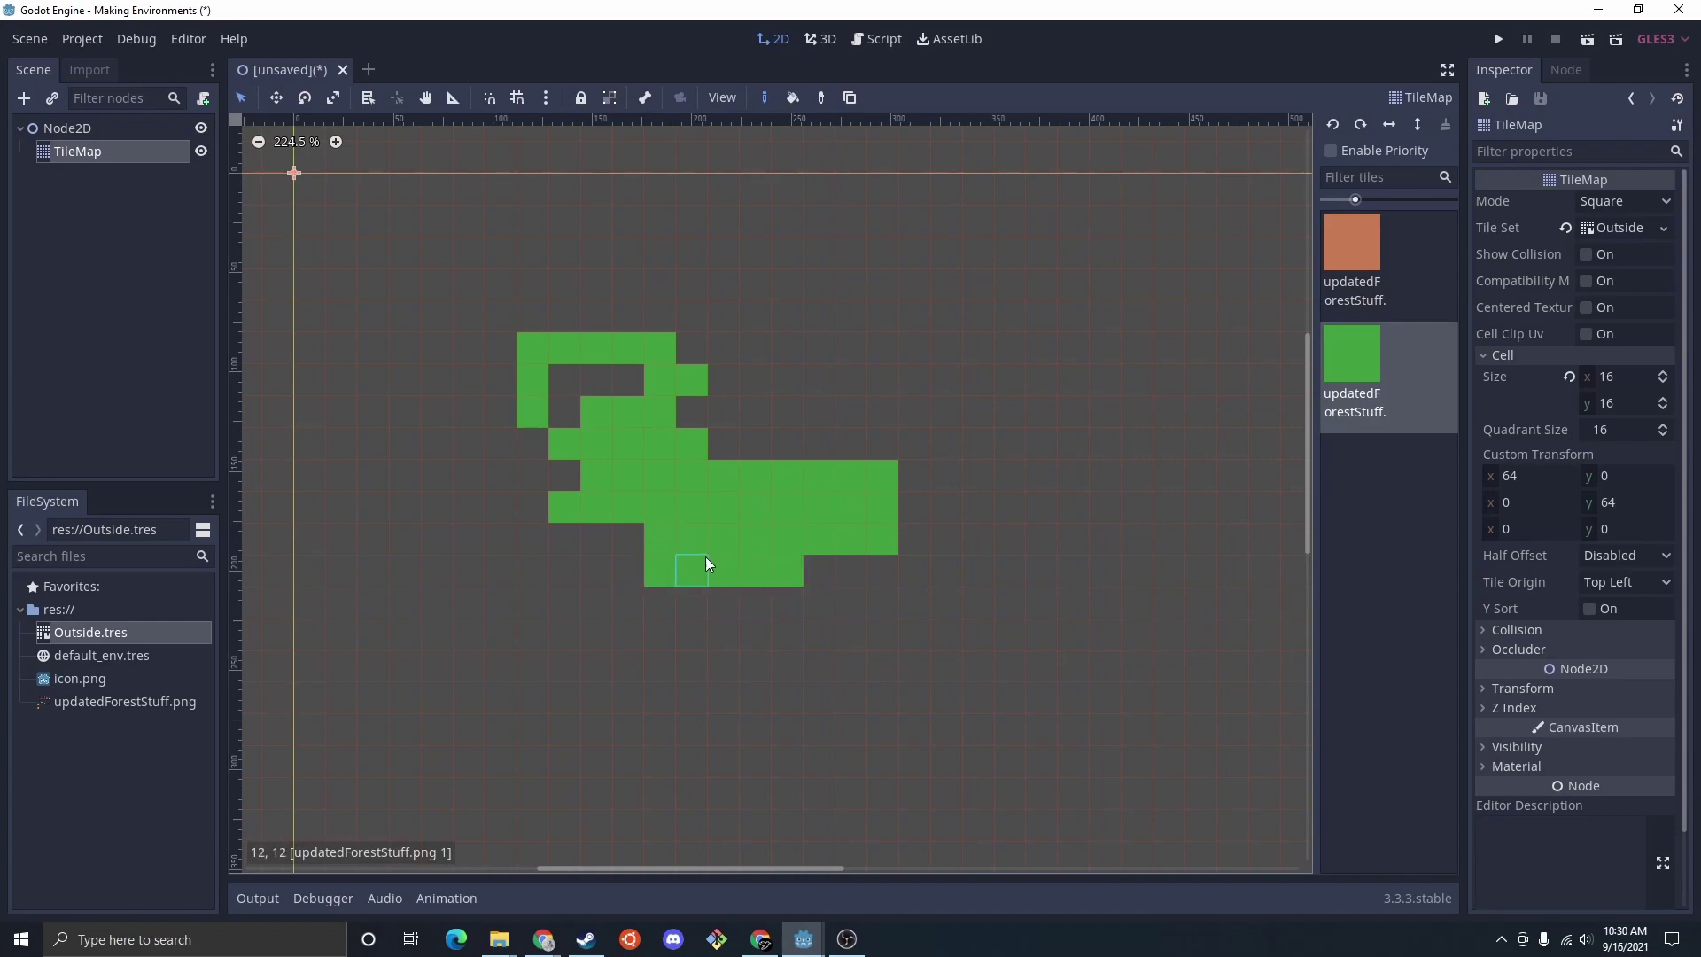
key(ctrl+z)
key(ctrl+z)
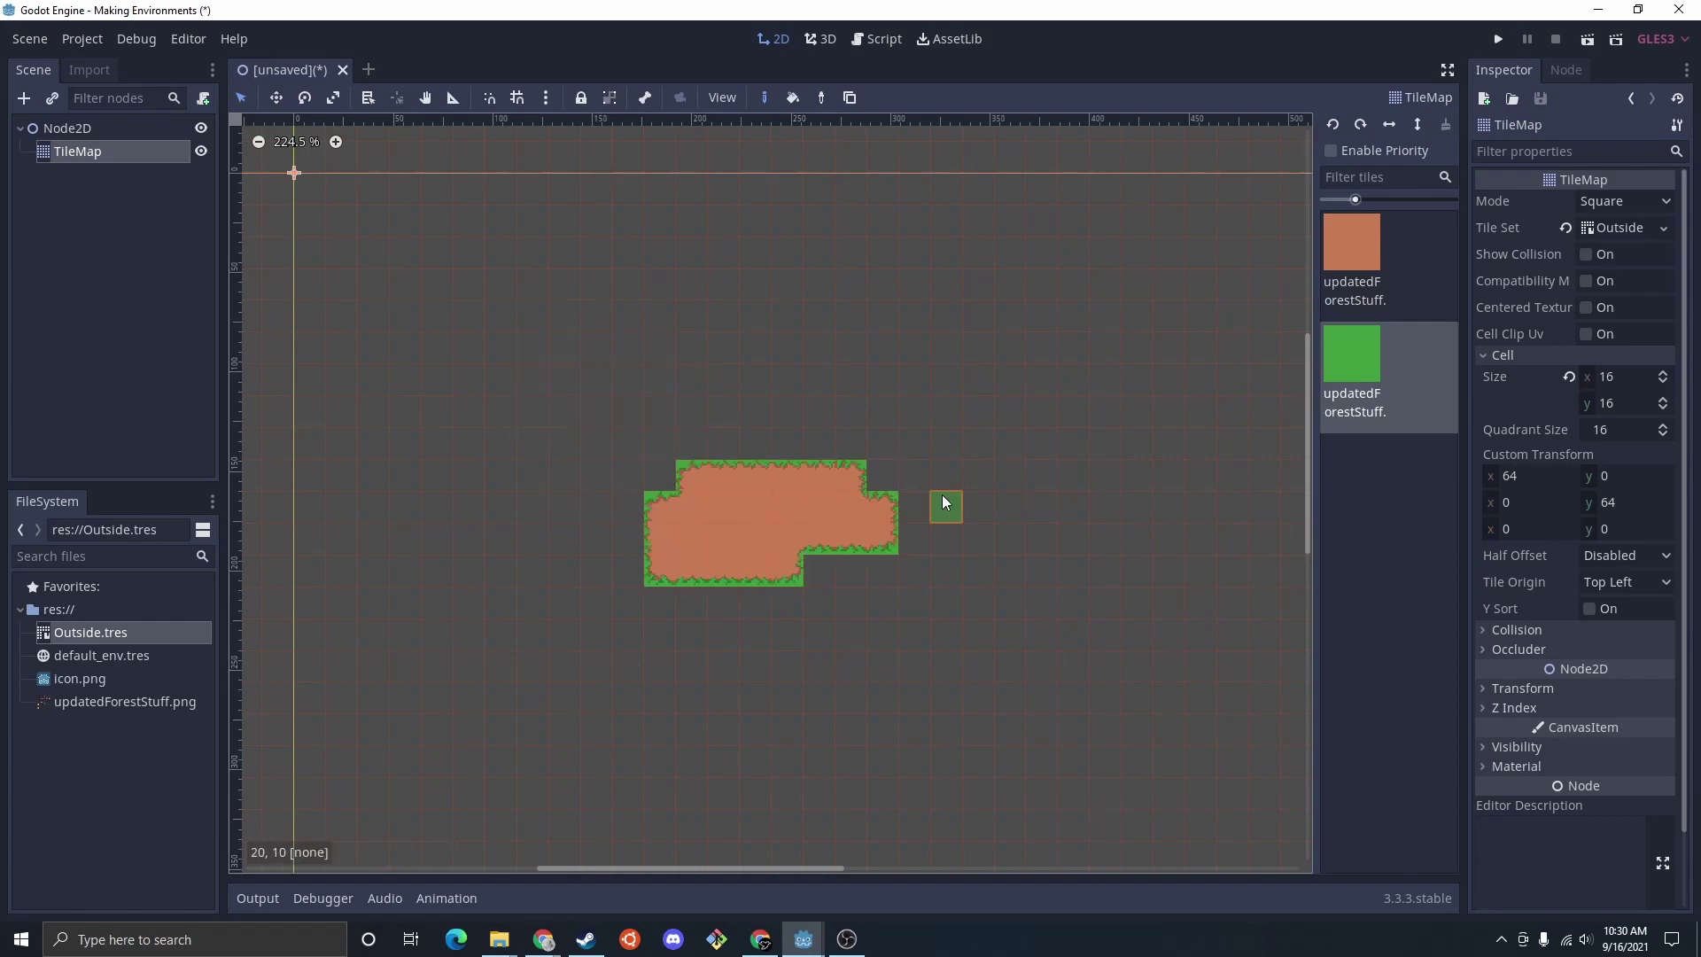
Step: Rename the TileMap node that holds the dirt patch to Path
scroll(806, 501, down, 2)
click(84, 129)
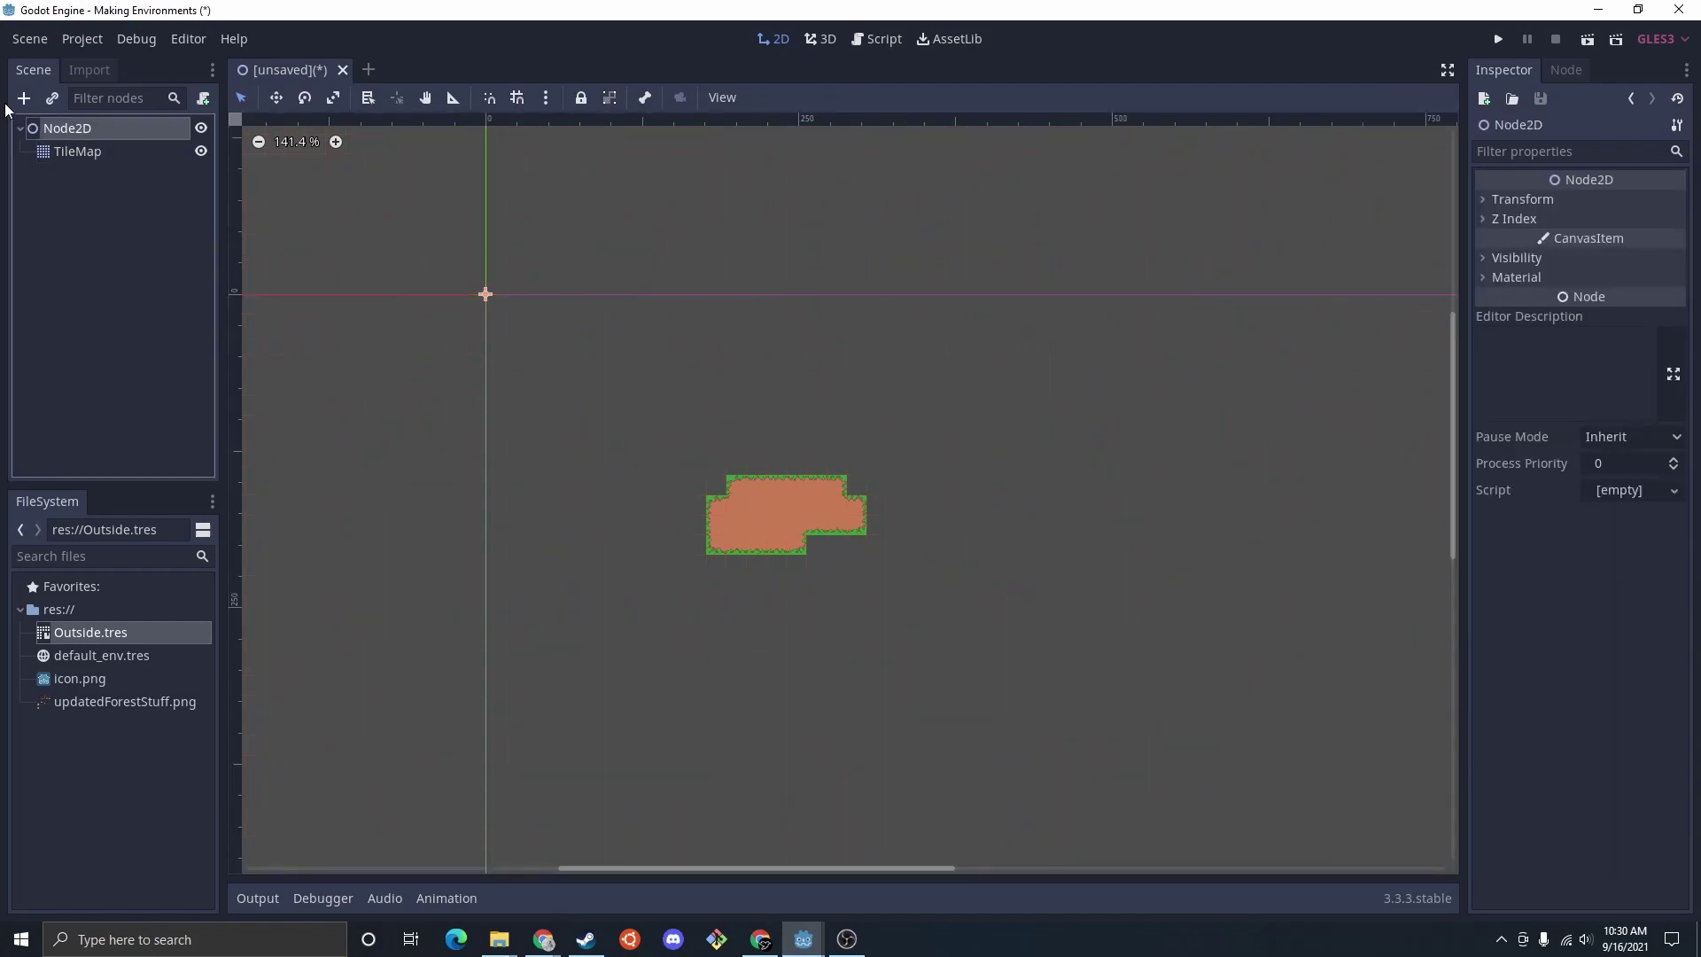
click(82, 153)
click(82, 152)
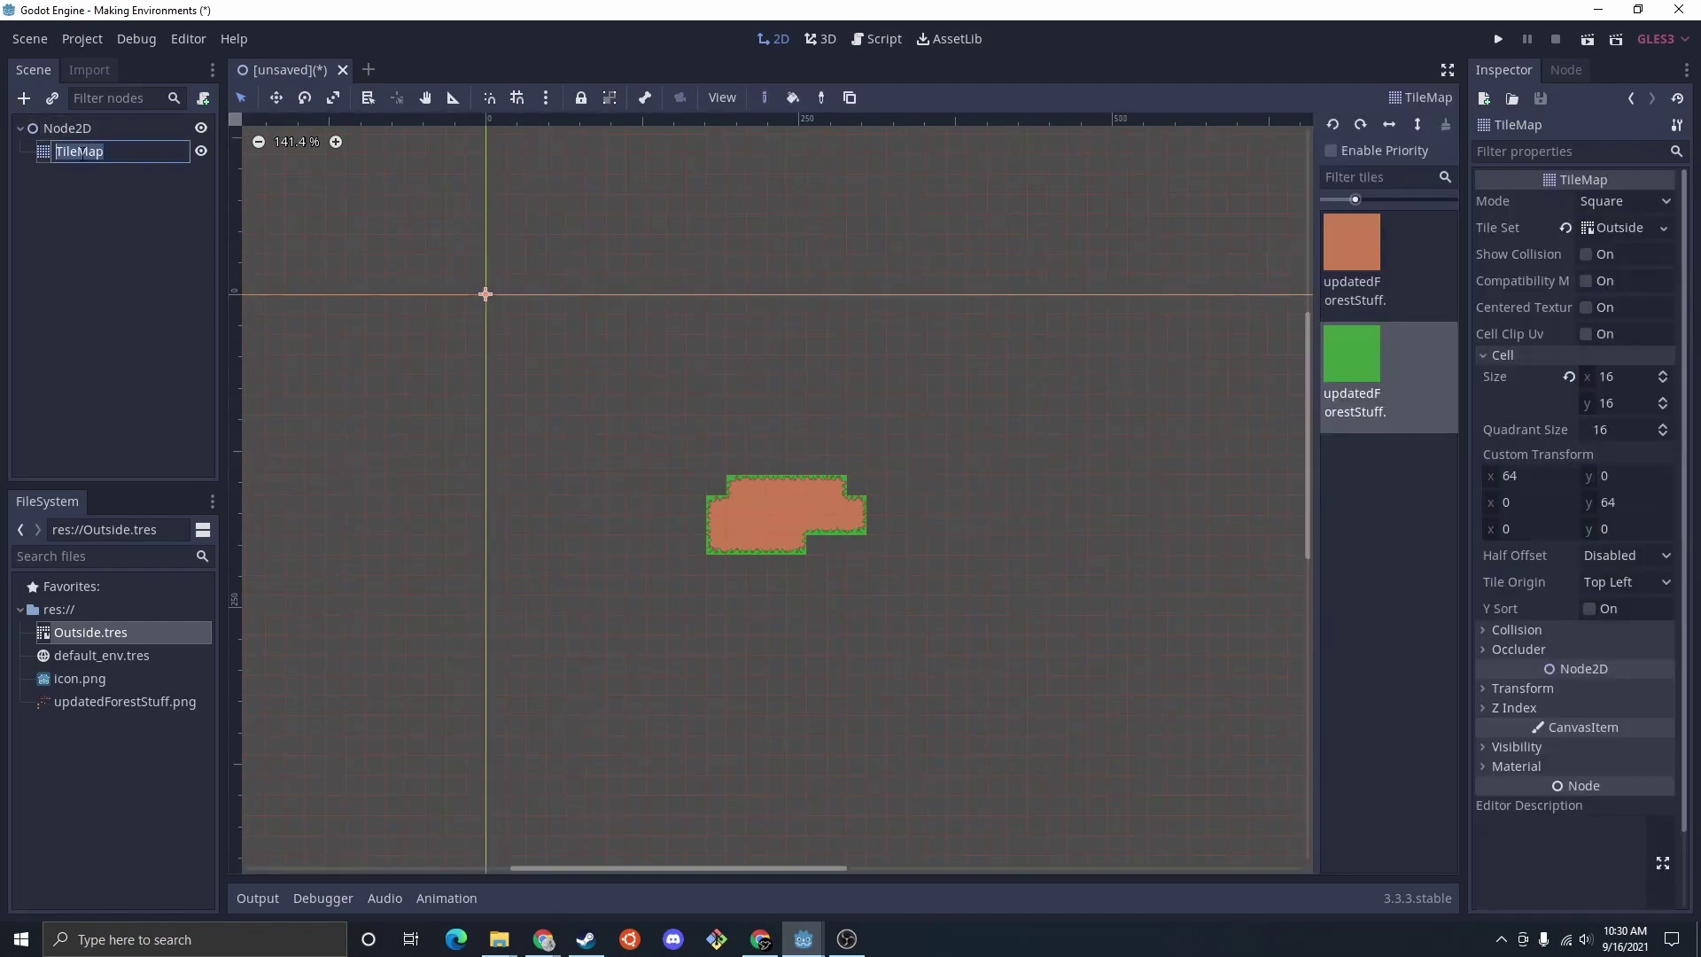
text(Path)
key(Return)
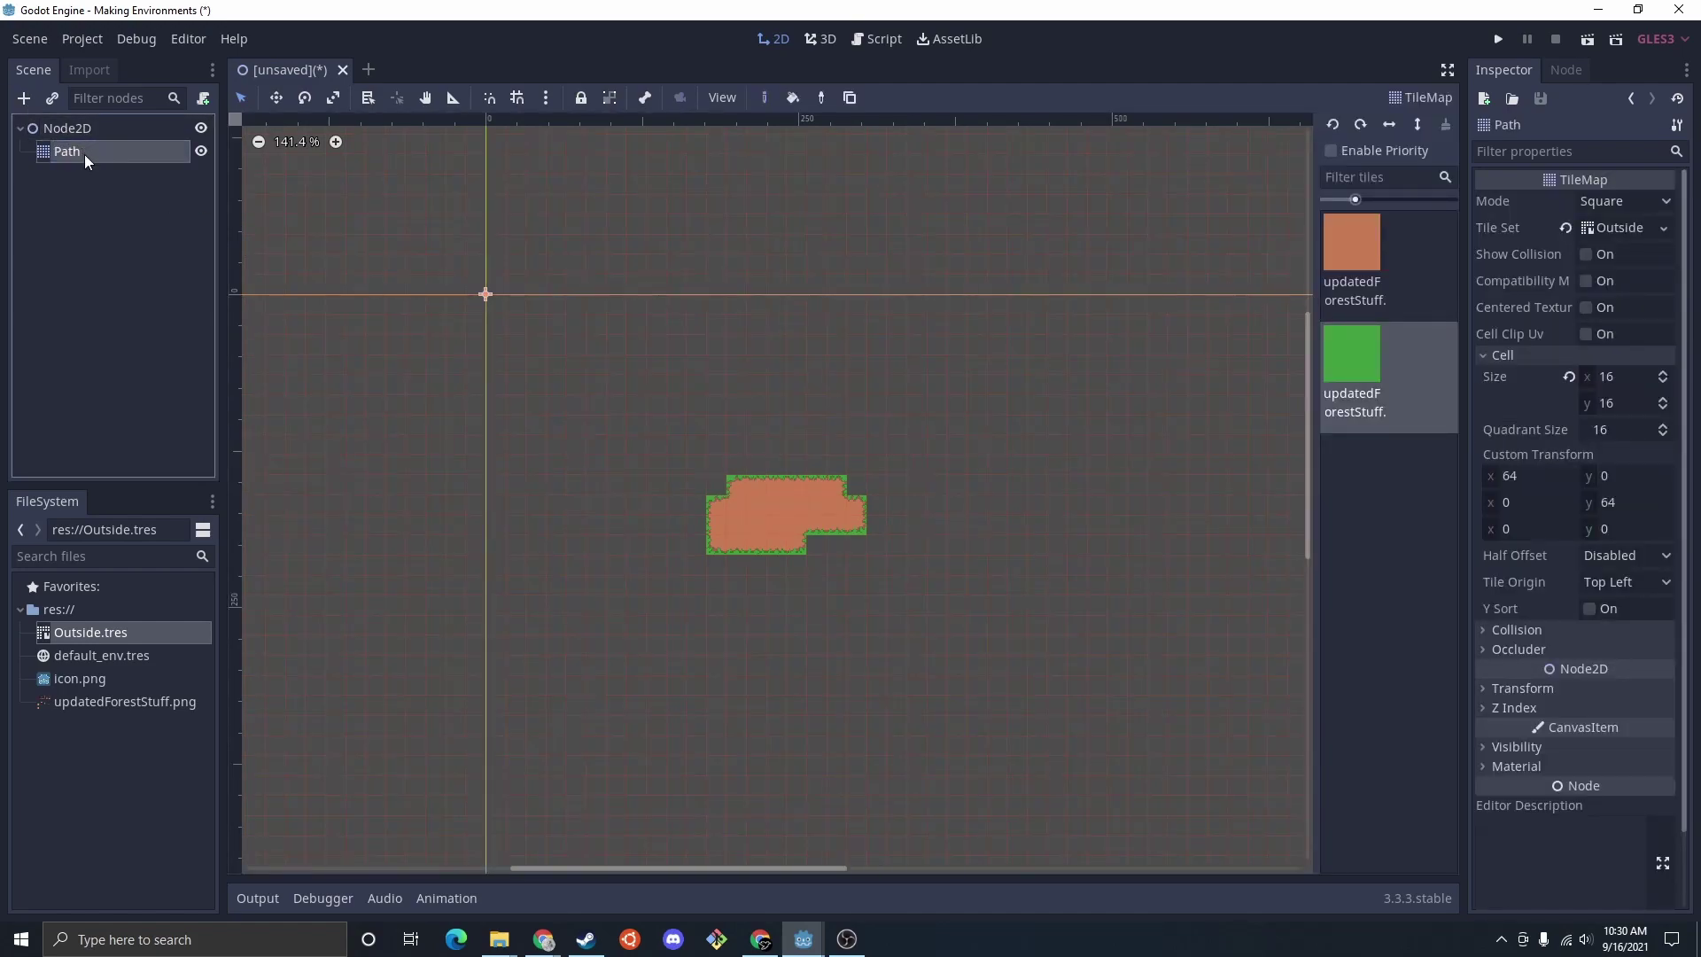
Step: Add a second TileMap node as a child of Node2D and name it Grass
click(73, 130)
click(33, 99)
text(tile)
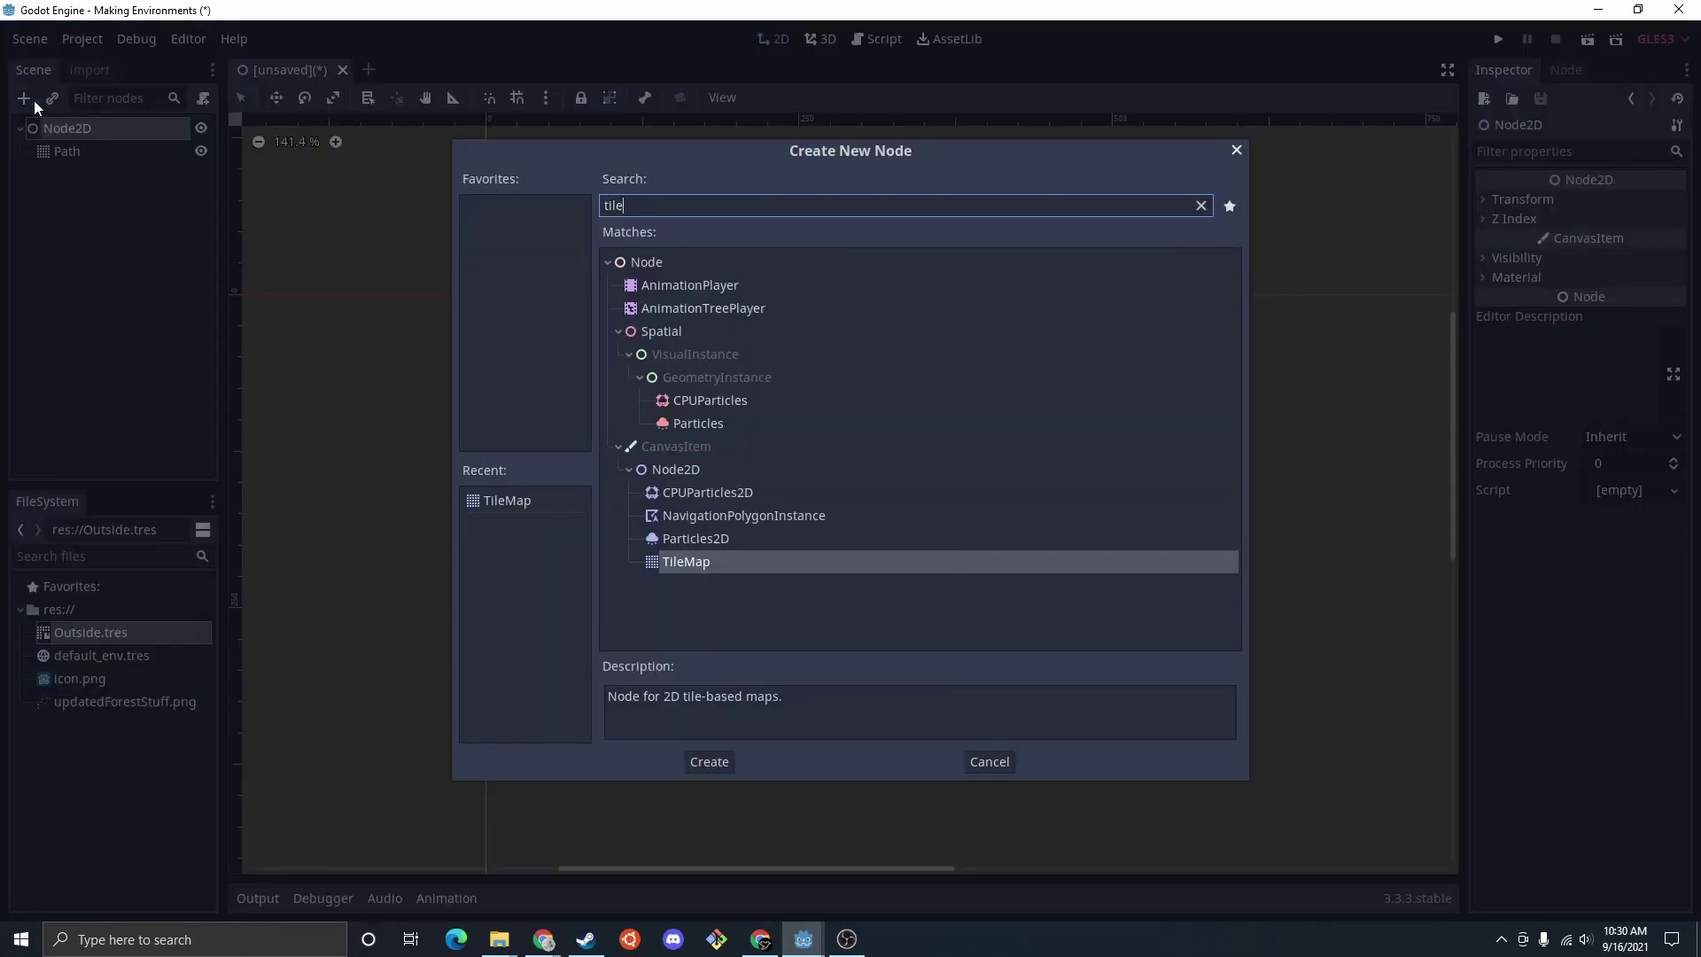
key(Return)
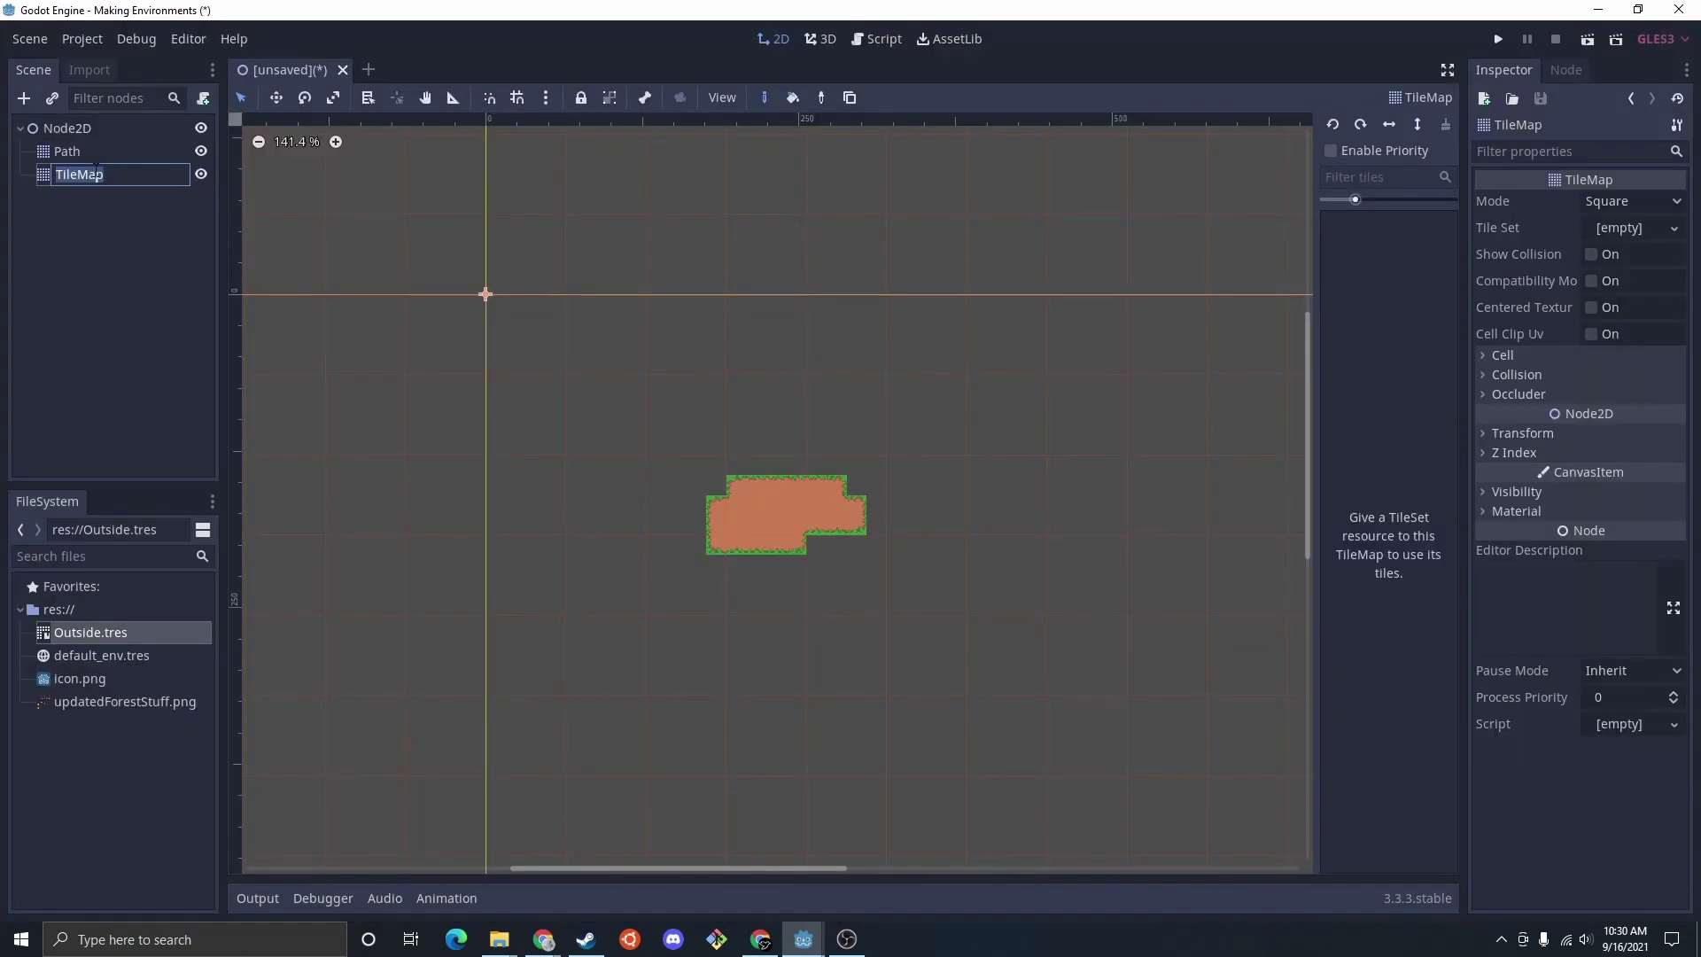
click(95, 173)
text(Grass)
key(Return)
Step: Set the Grass TileMap's cell size to 16 by 16 and assign Outside.tres as its tile set
scroll(913, 422, down, 4)
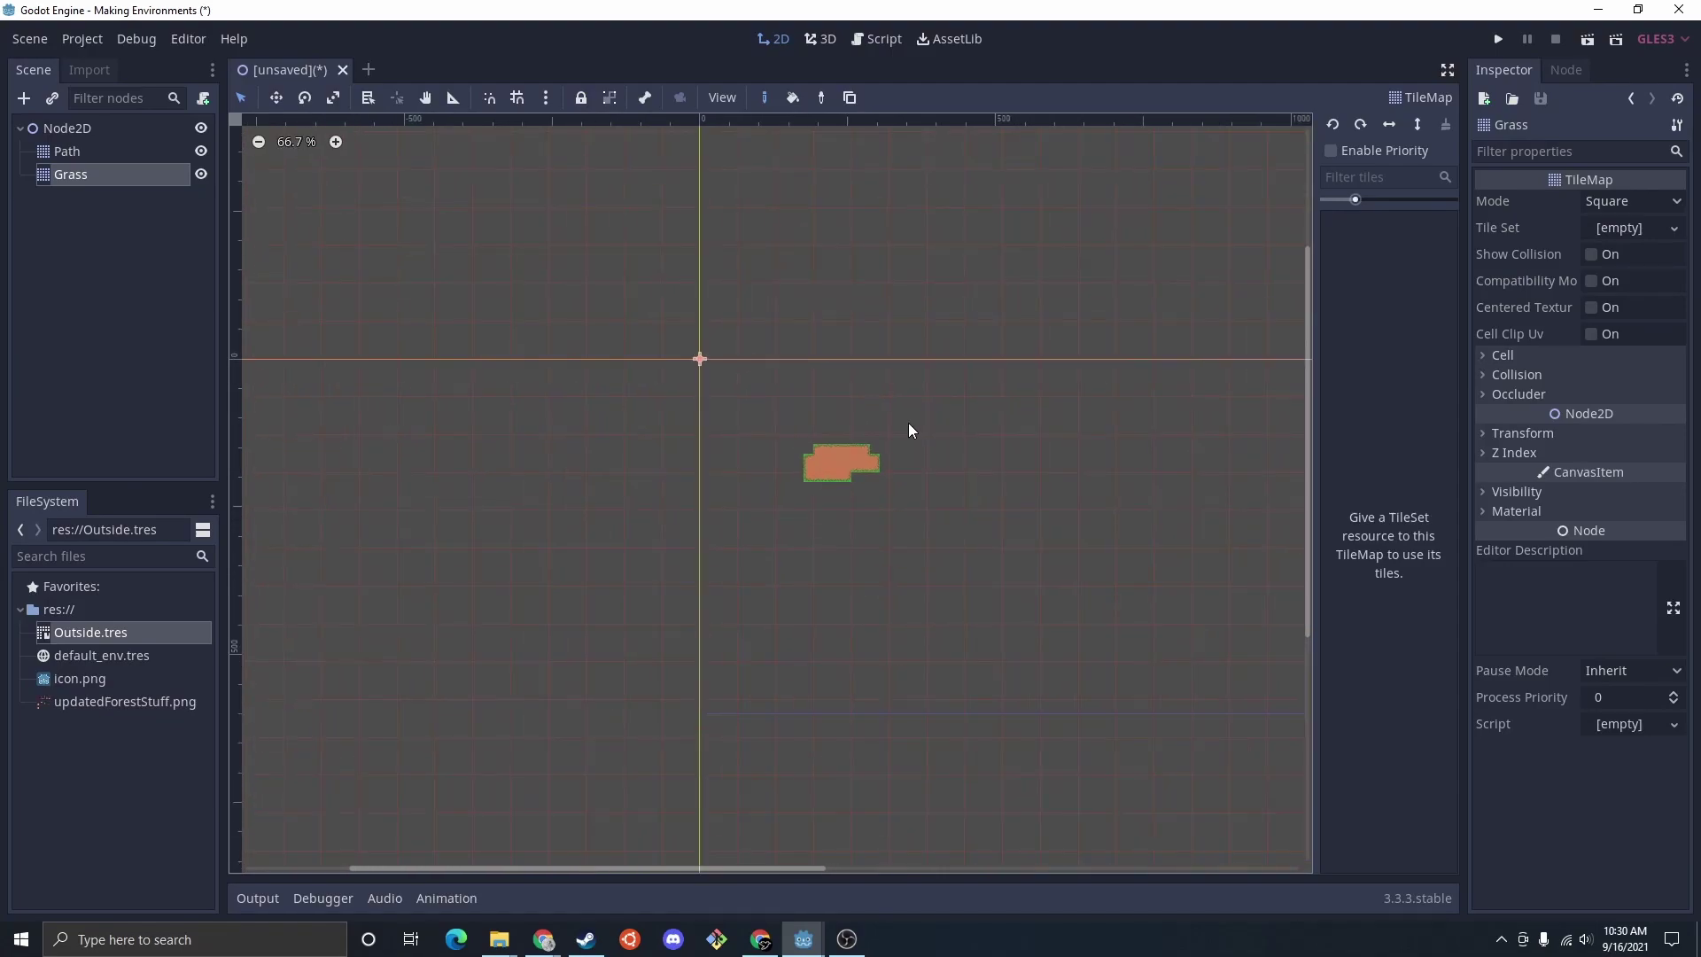
click(1502, 355)
click(1627, 375)
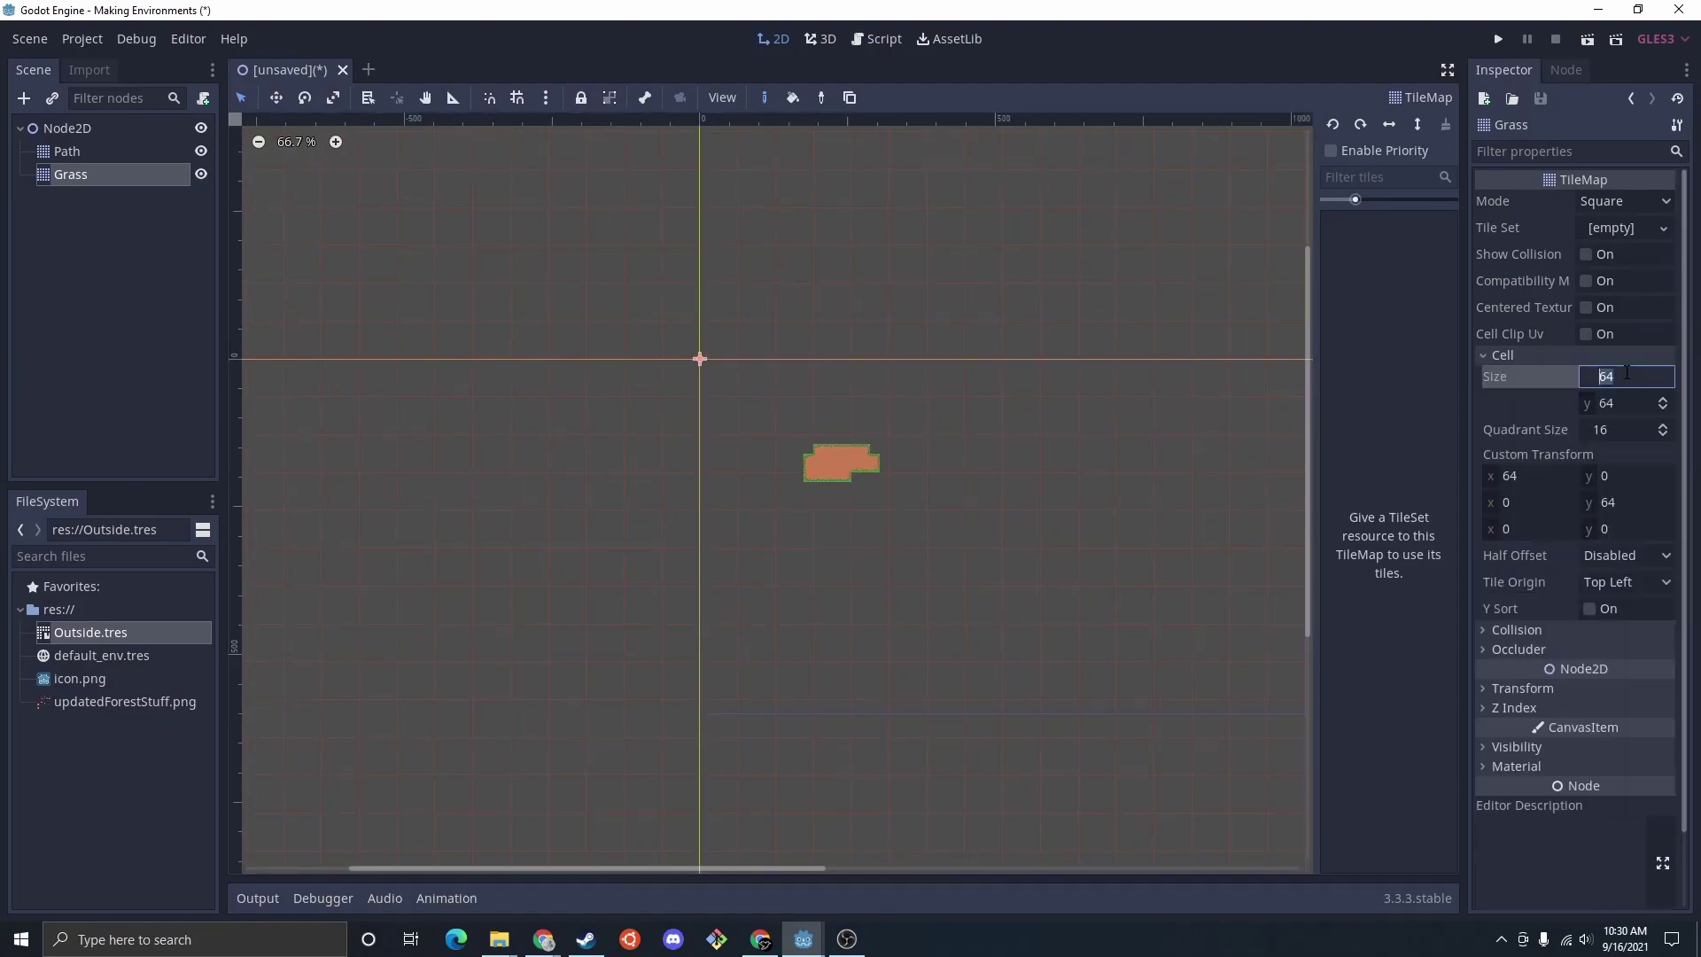
text(16)
key(Tab)
text(16)
key(Return)
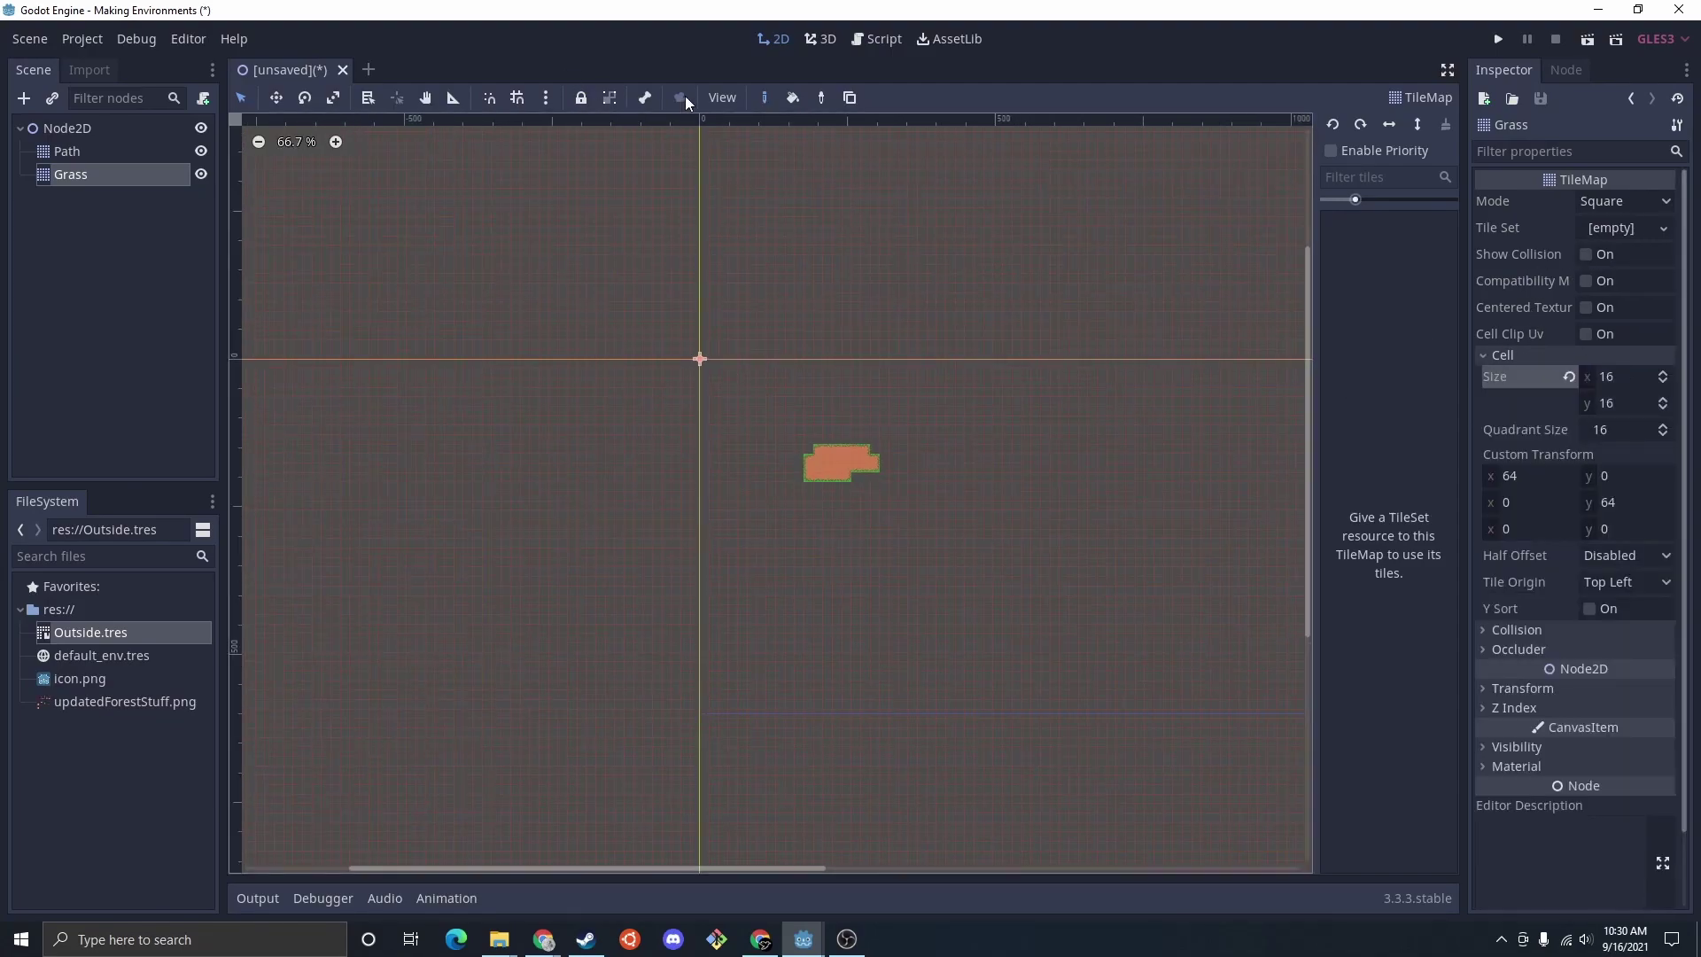
scroll(694, 342, down, 3)
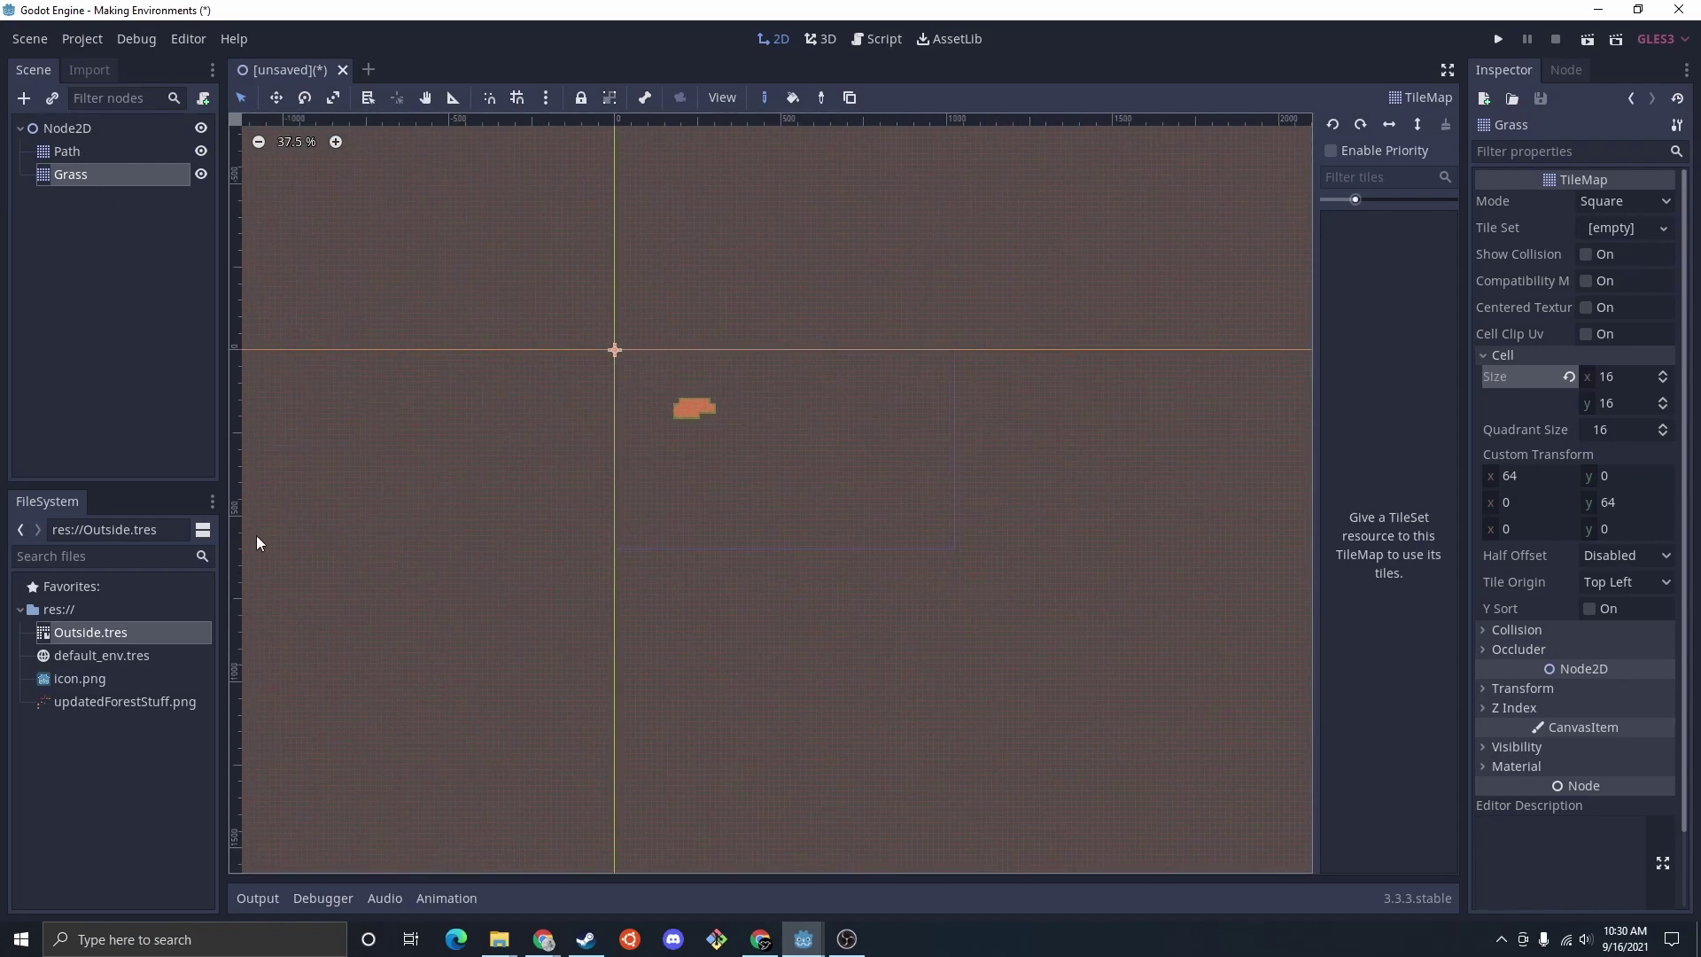
drag(77, 632, 1610, 236)
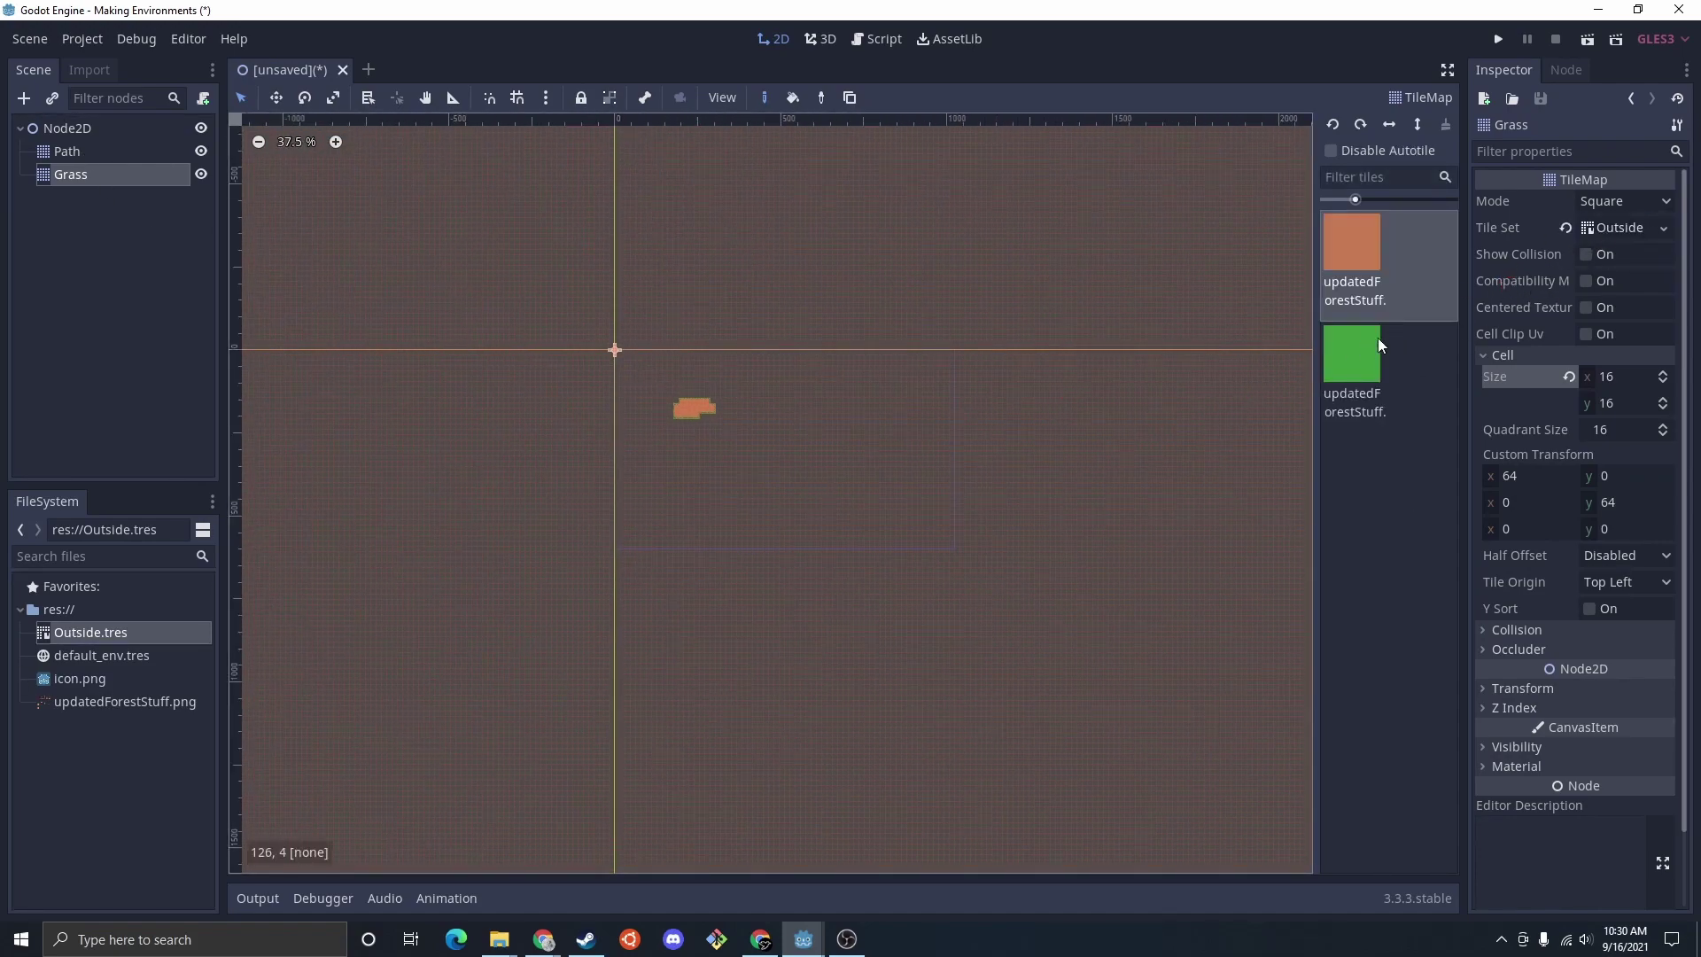
Step: Mark two opposite corners around the dirt patch with grass tiles and bucket-fill the rectangle between them with grass
scroll(559, 356, up, 2)
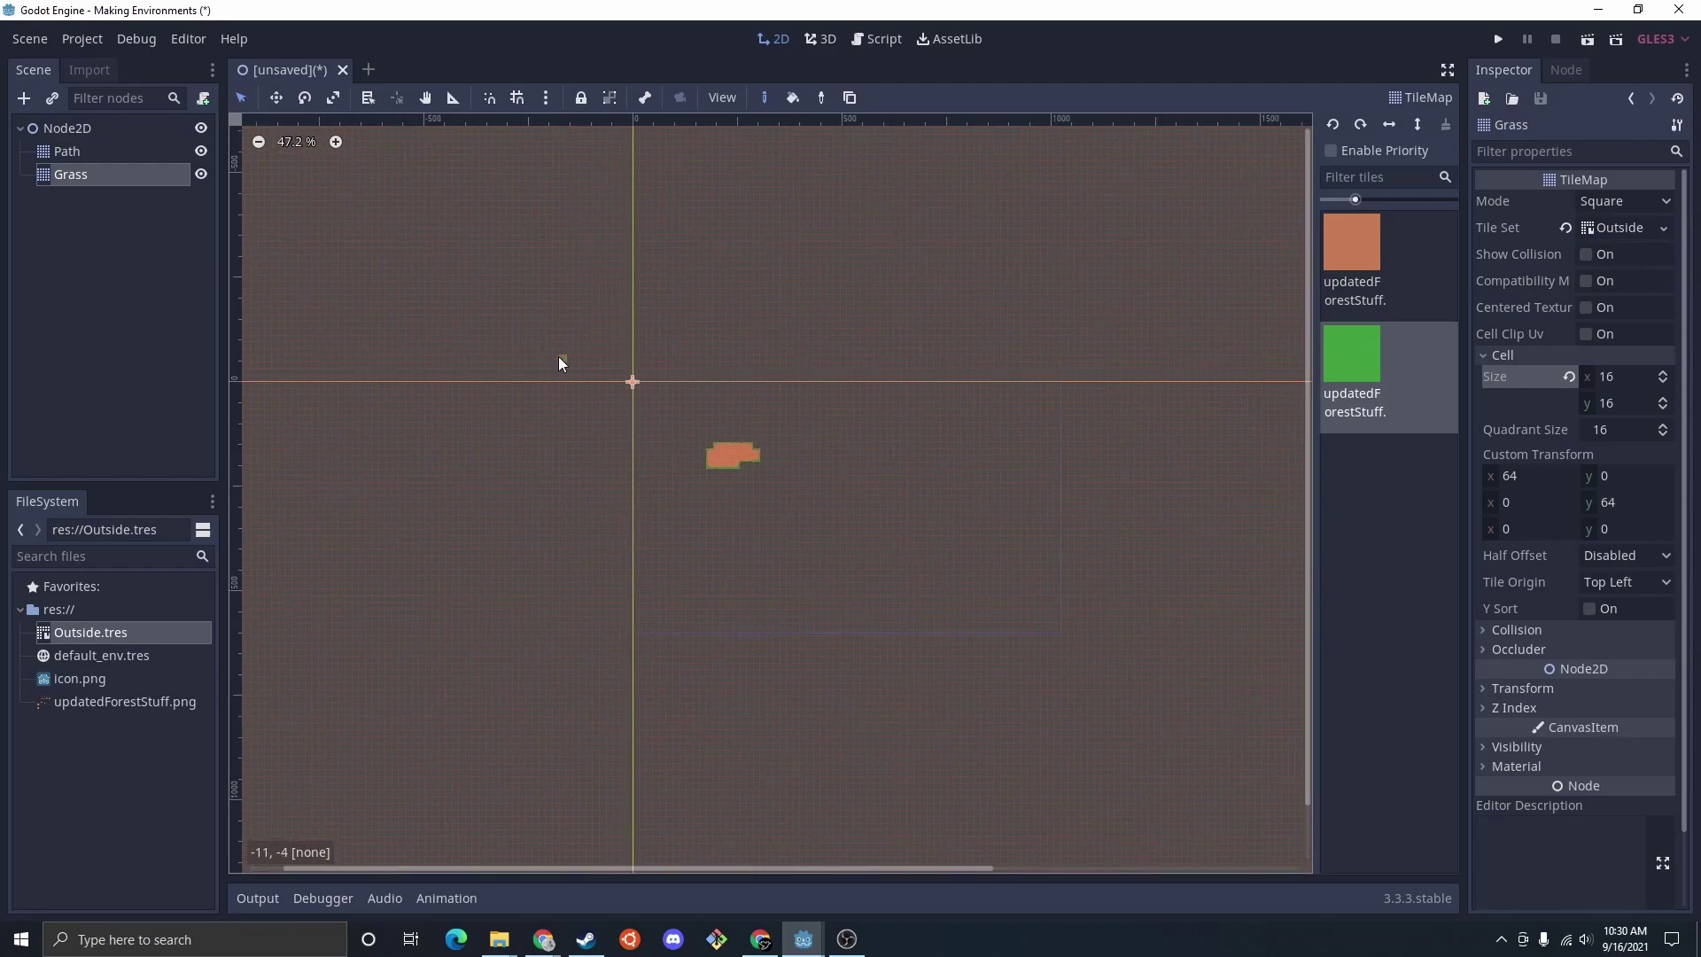
click(389, 263)
click(1161, 659)
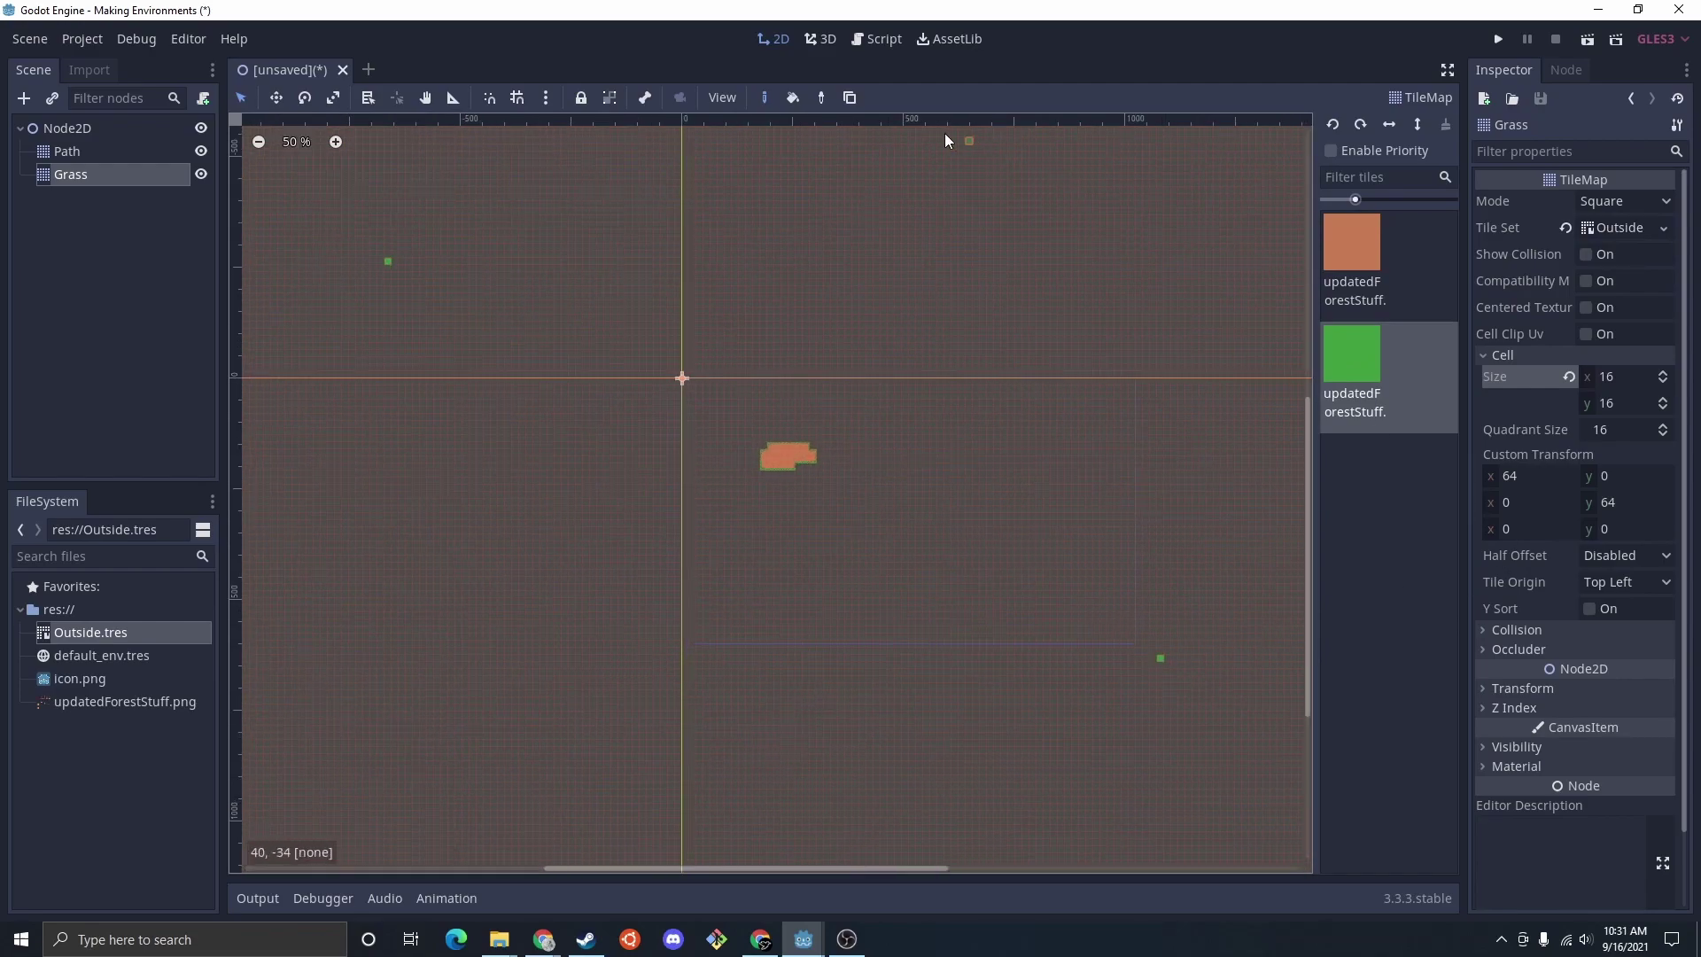
click(790, 98)
click(609, 429)
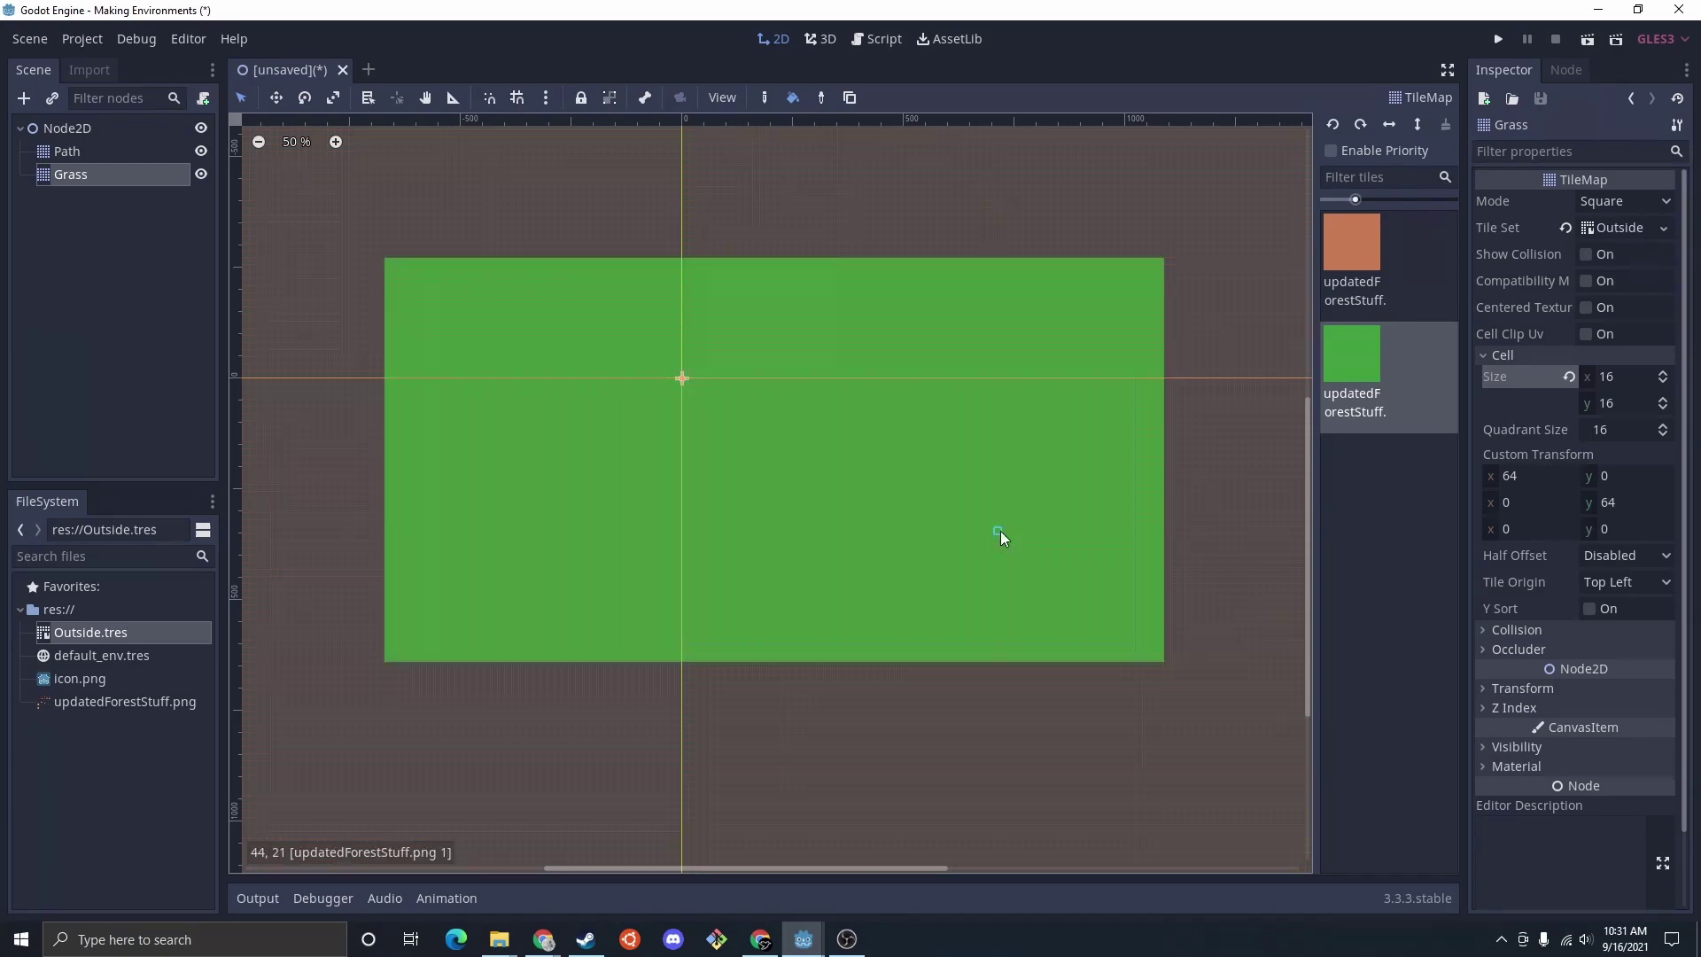
Step: Move the Grass node above Path in the scene tree and check the dirt patch's edges against the grass
scroll(833, 554, up, 1)
drag(87, 179, 77, 146)
scroll(746, 374, up, 3)
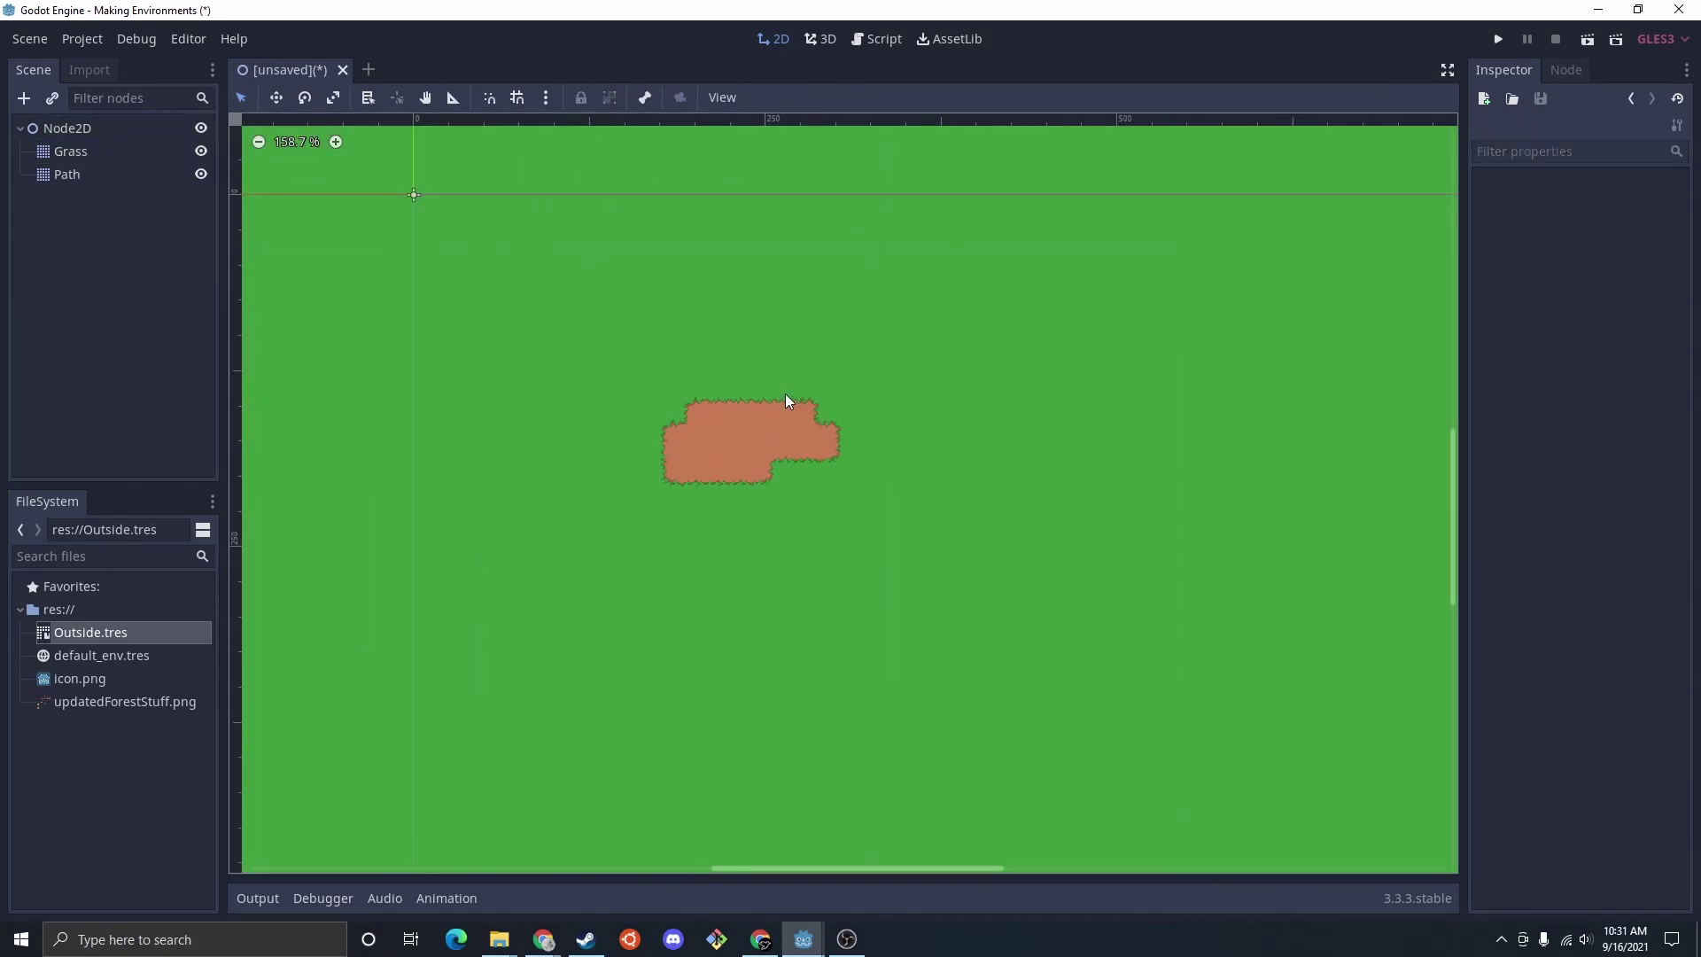
scroll(771, 416, down, 3)
scroll(842, 443, up, 6)
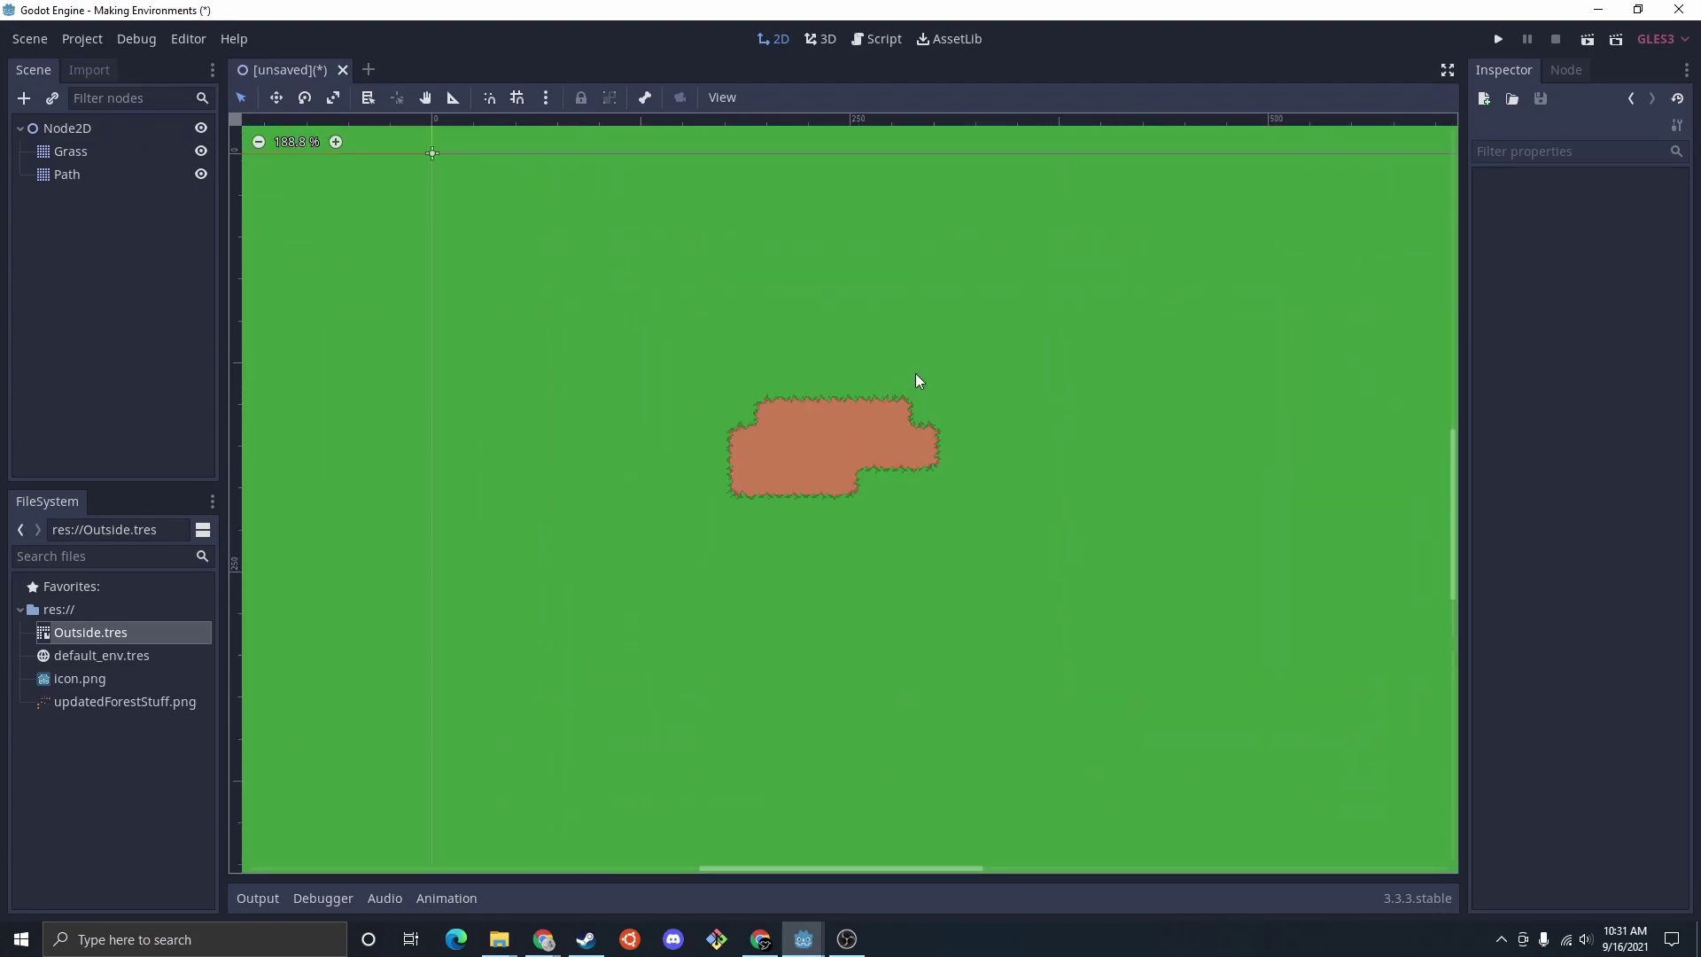
scroll(914, 373, down, 3)
scroll(912, 377, down, 3)
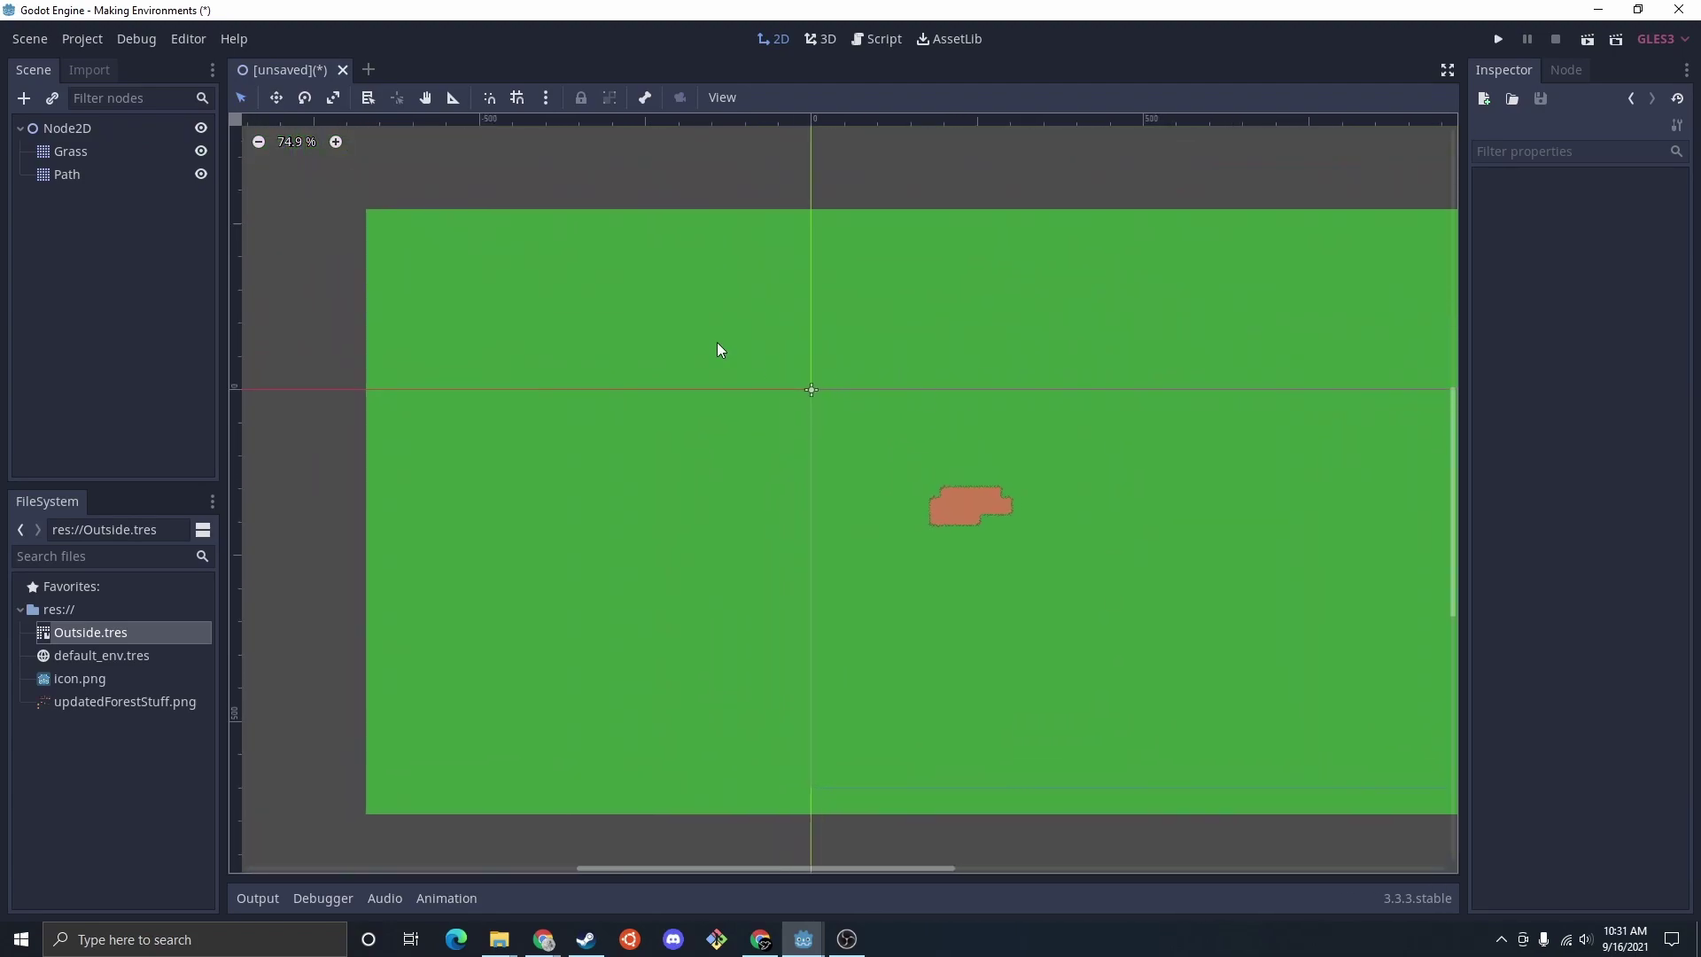
Step: Add a Camera2D node as a child of Node2D
click(64, 128)
click(25, 97)
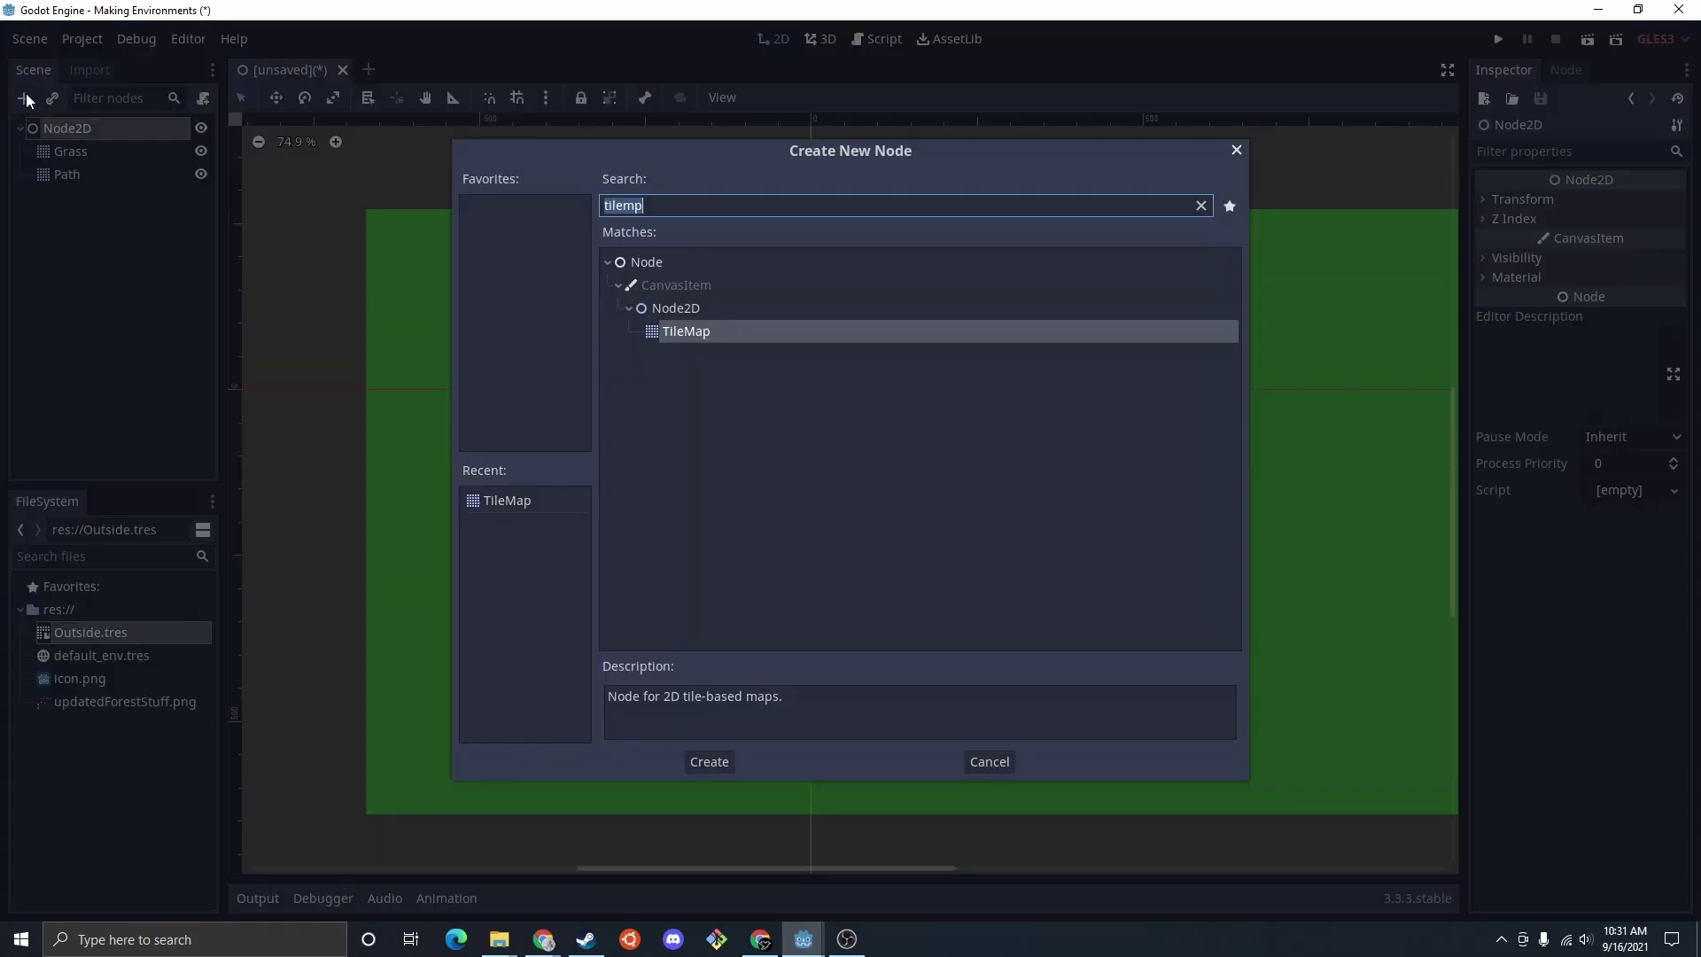
text(camera)
key(Down)
key(Return)
Step: Make the Camera2D the current camera and set its zoom to 0.5 on both axes
click(1592, 308)
click(1630, 334)
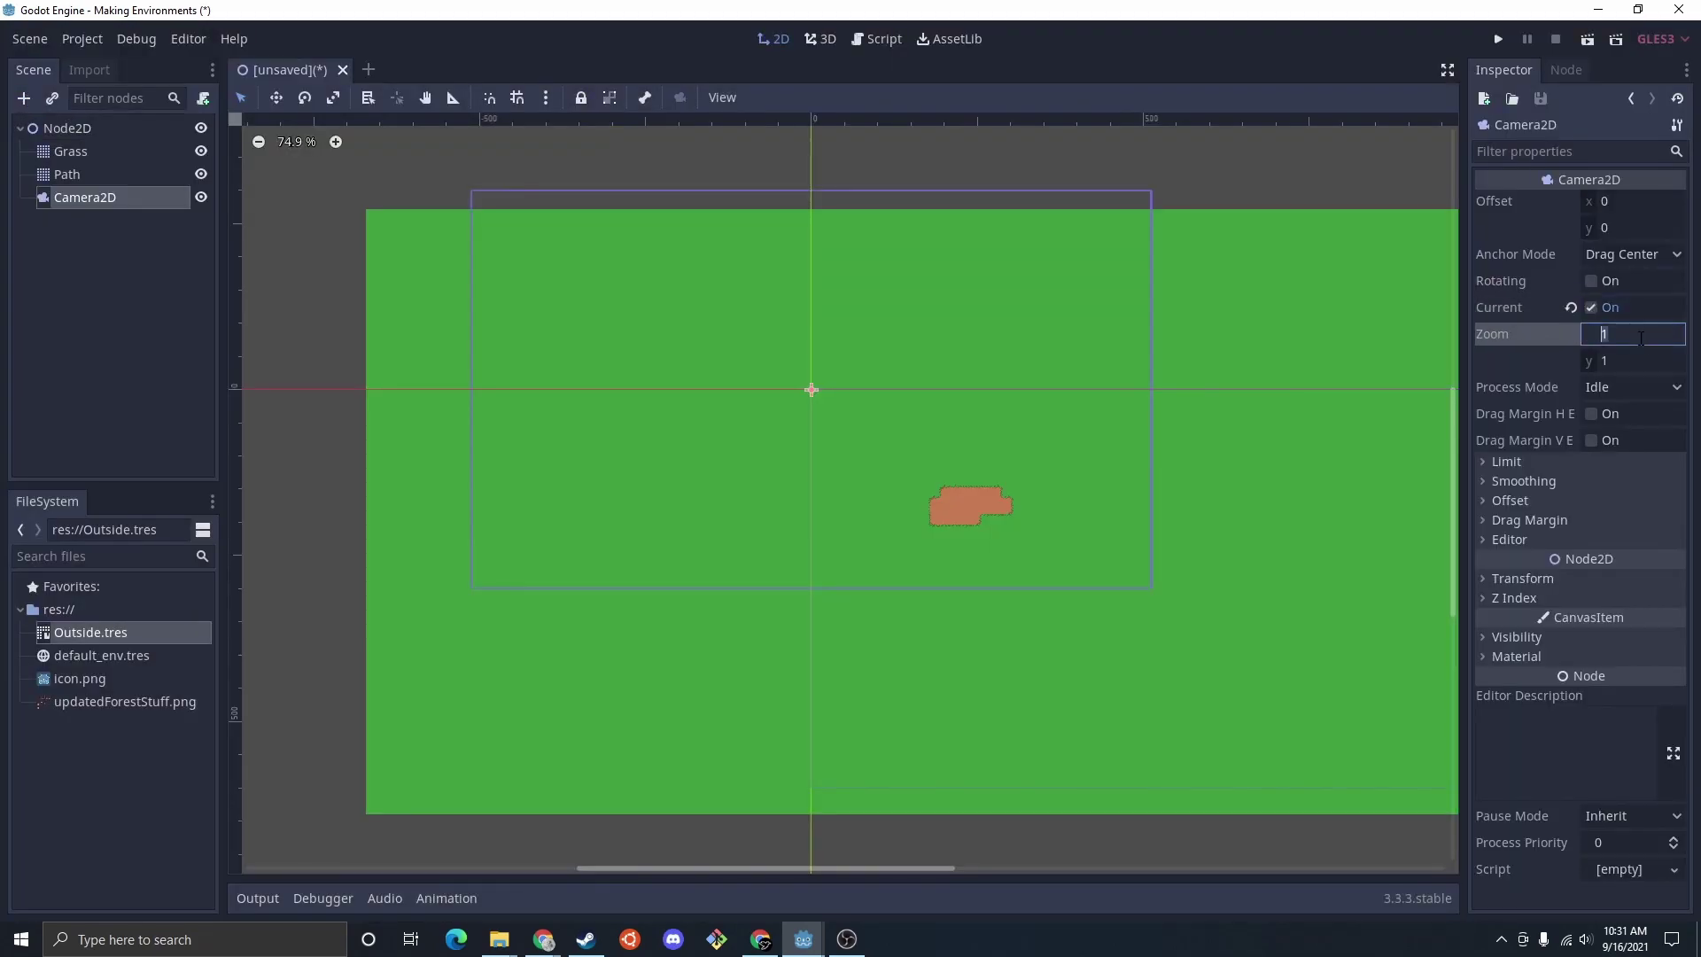
text(0.5)
key(Tab)
text(0.5)
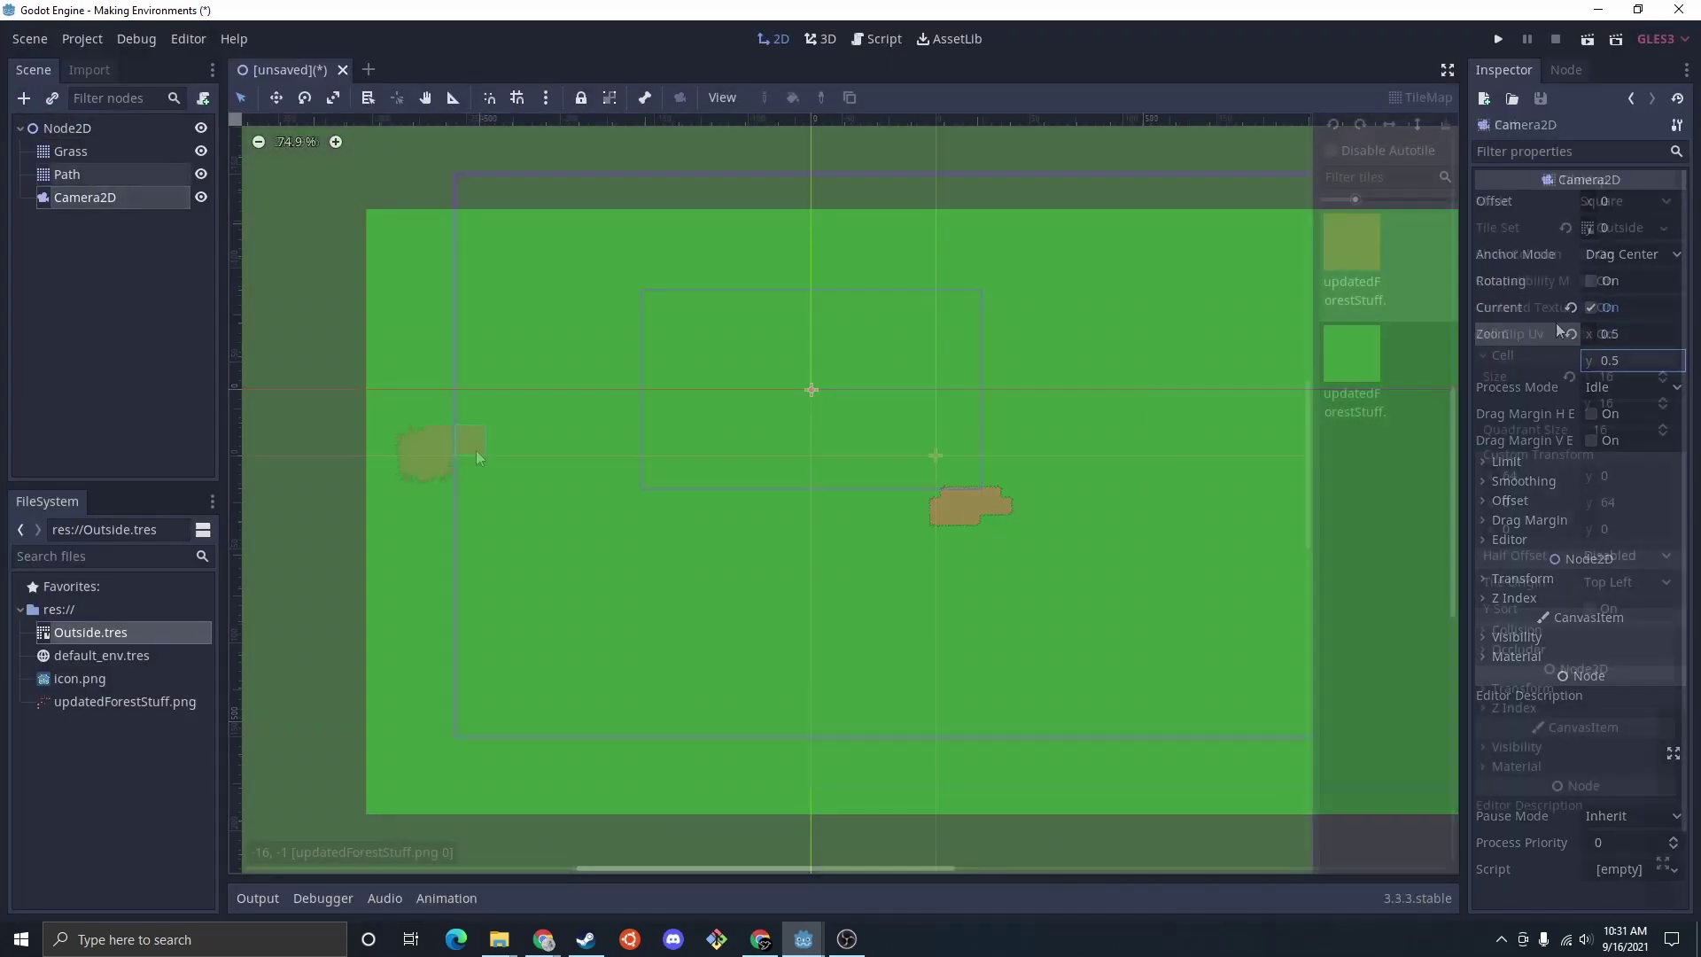
Step: Paint a branching dirt path on the Path TileMap, with a long horizontal run, a northward branch and short spurs for the houses
drag(522, 450, 580, 460)
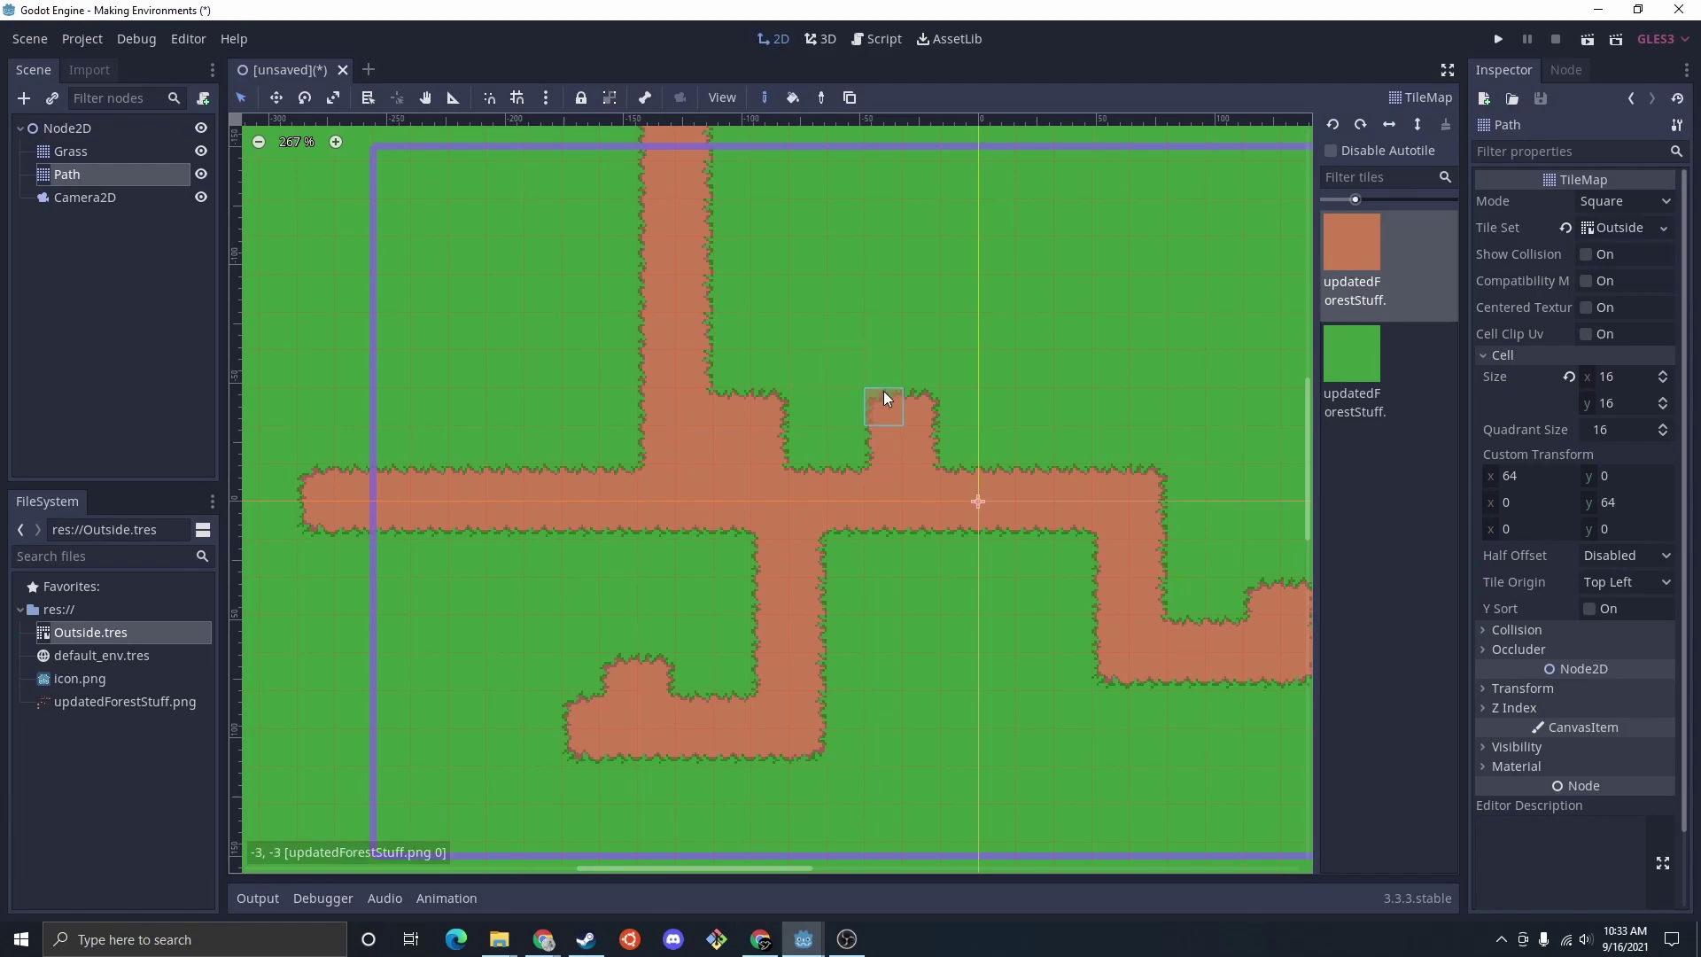
scroll(933, 412, down, 1)
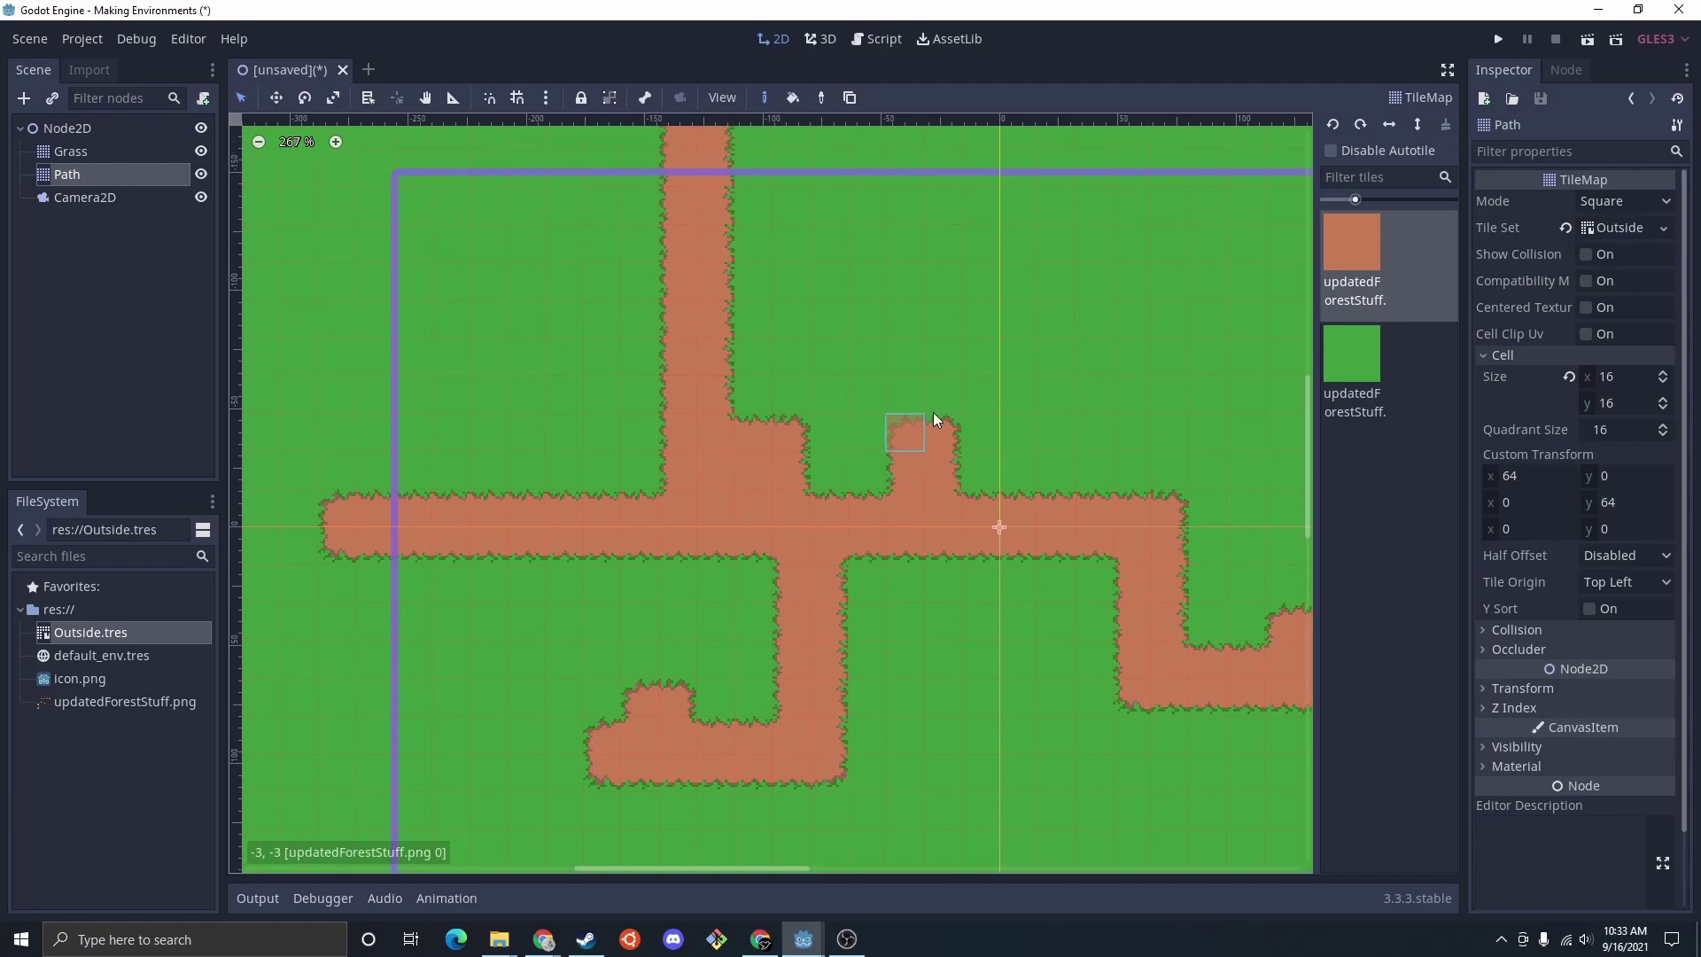
Step: Add a TileMap node named Houses to Node2D, place it above Camera2D, and assign Outside.tres as its tile set
click(88, 127)
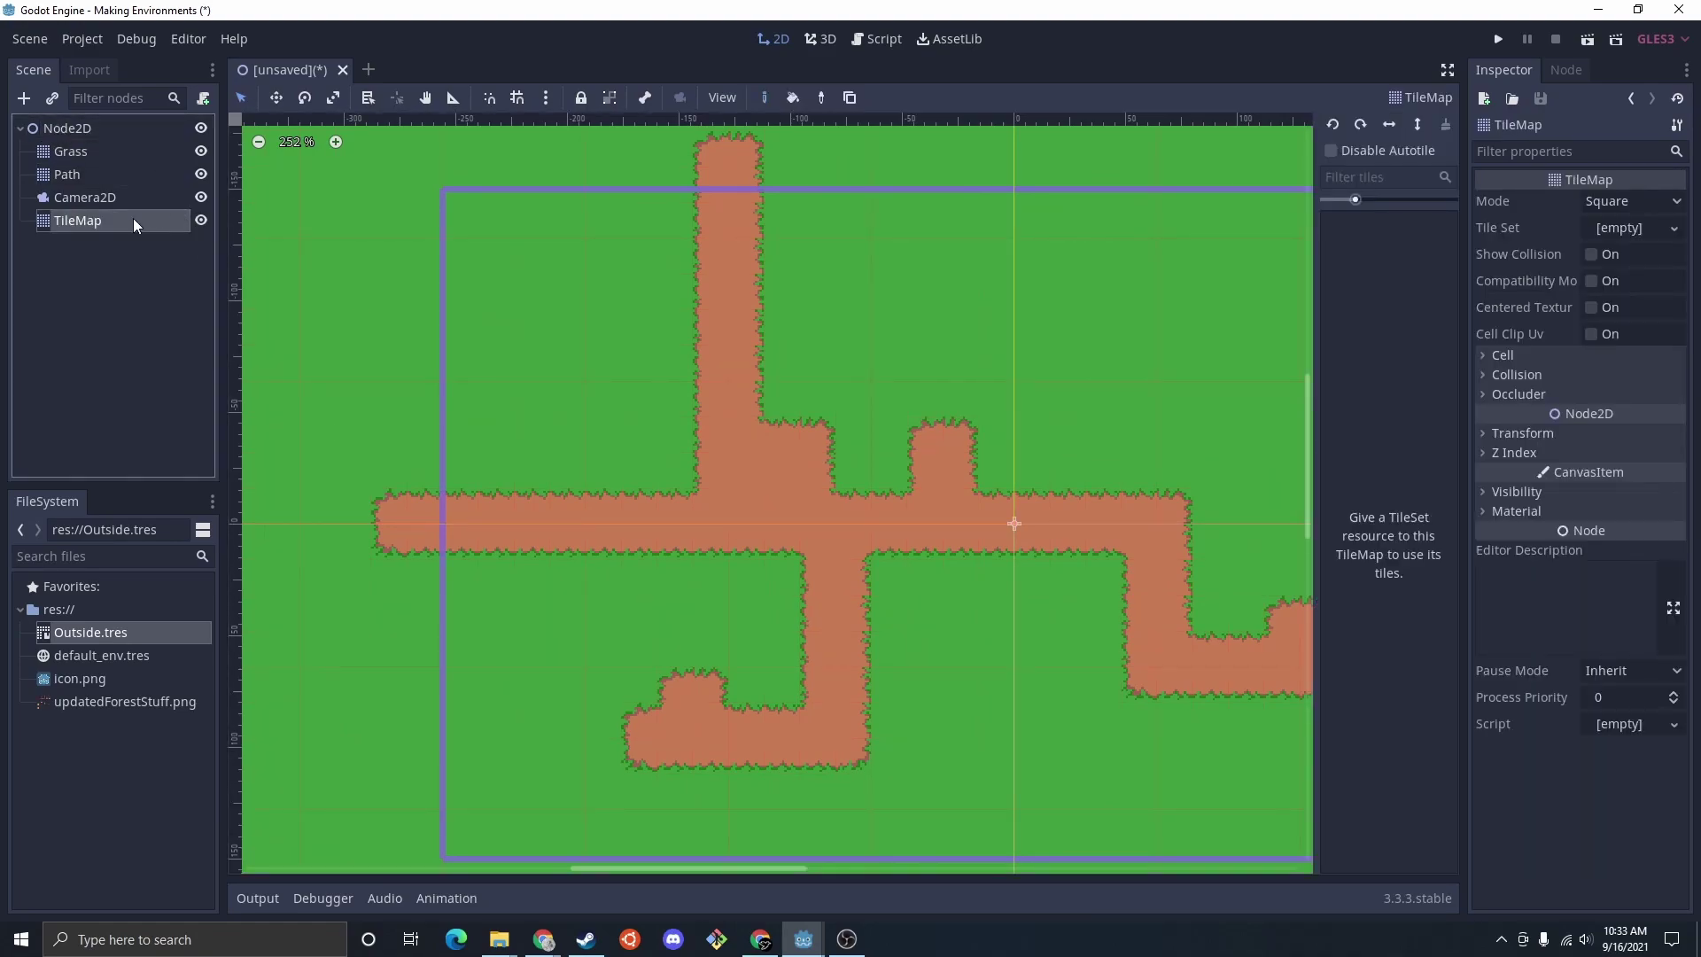
double_click(133, 220)
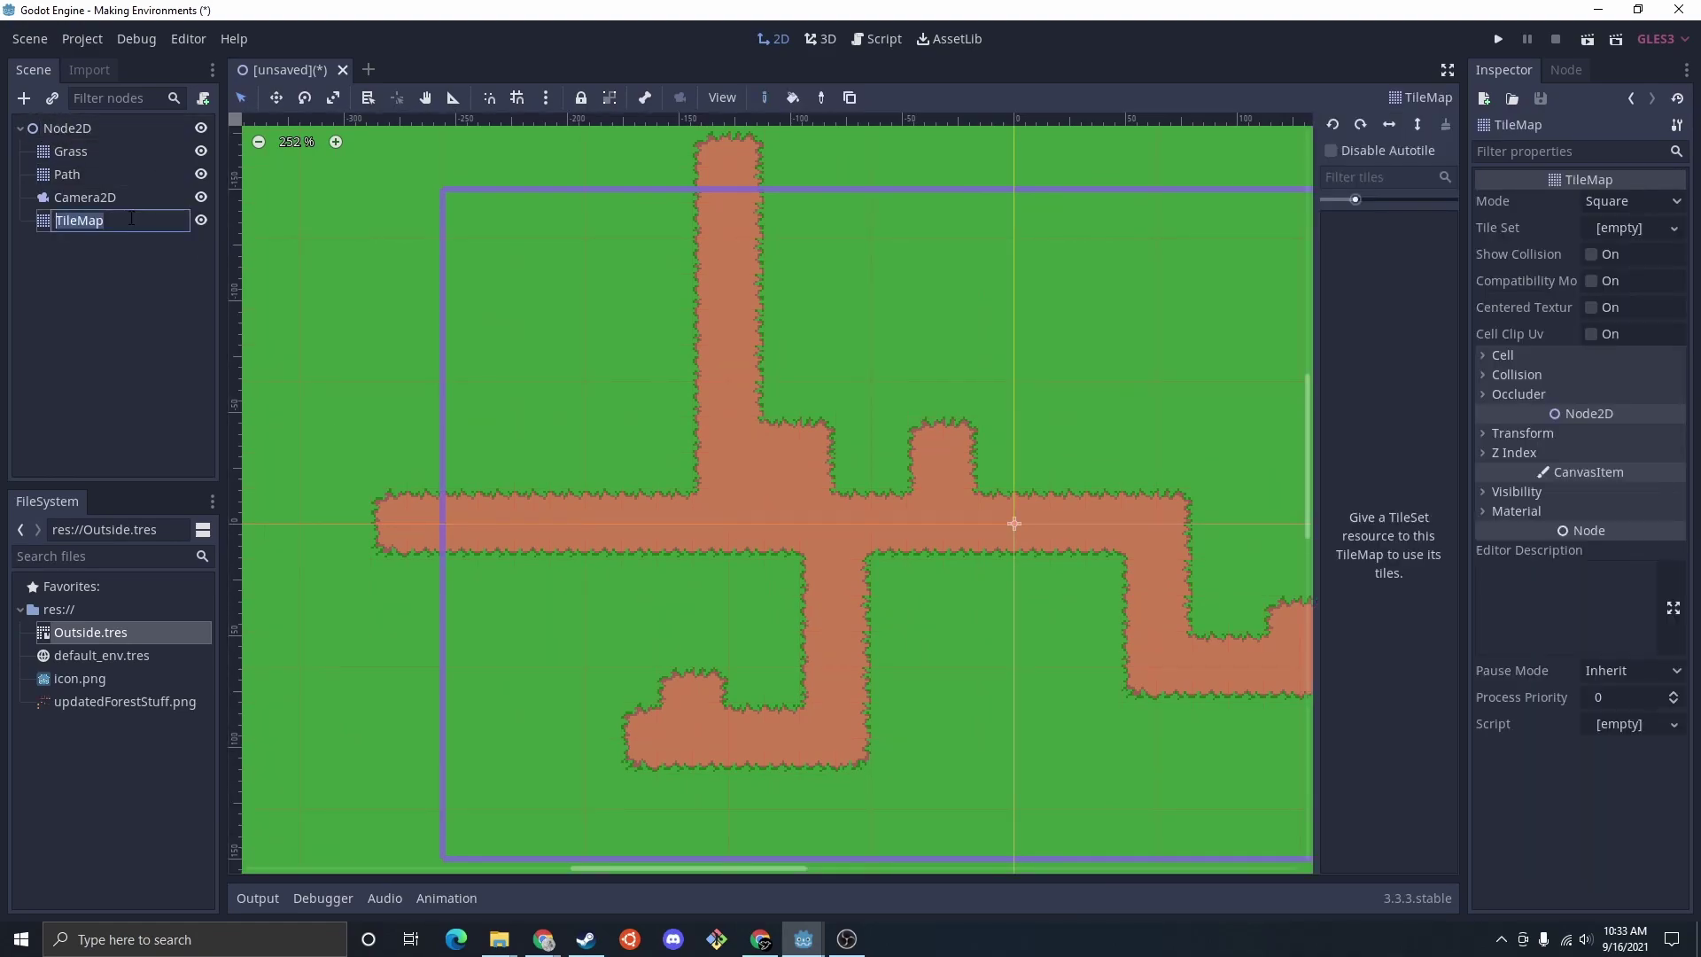
text(Houses)
key(Return)
drag(131, 218, 124, 190)
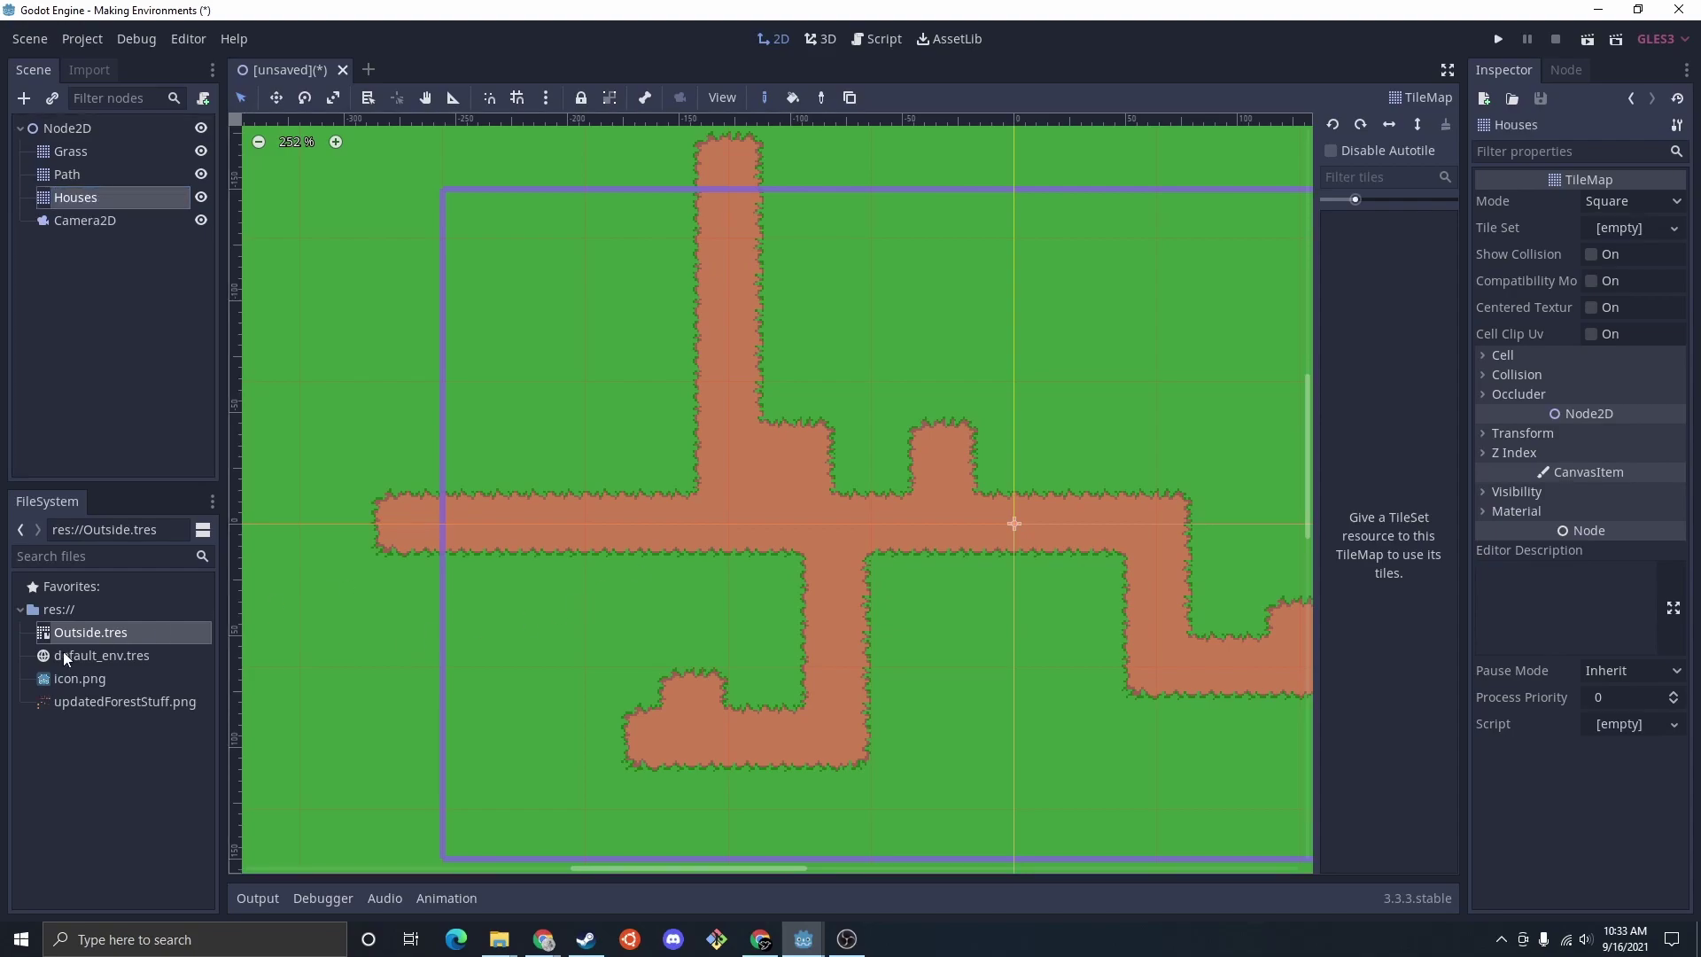
drag(89, 632, 1631, 228)
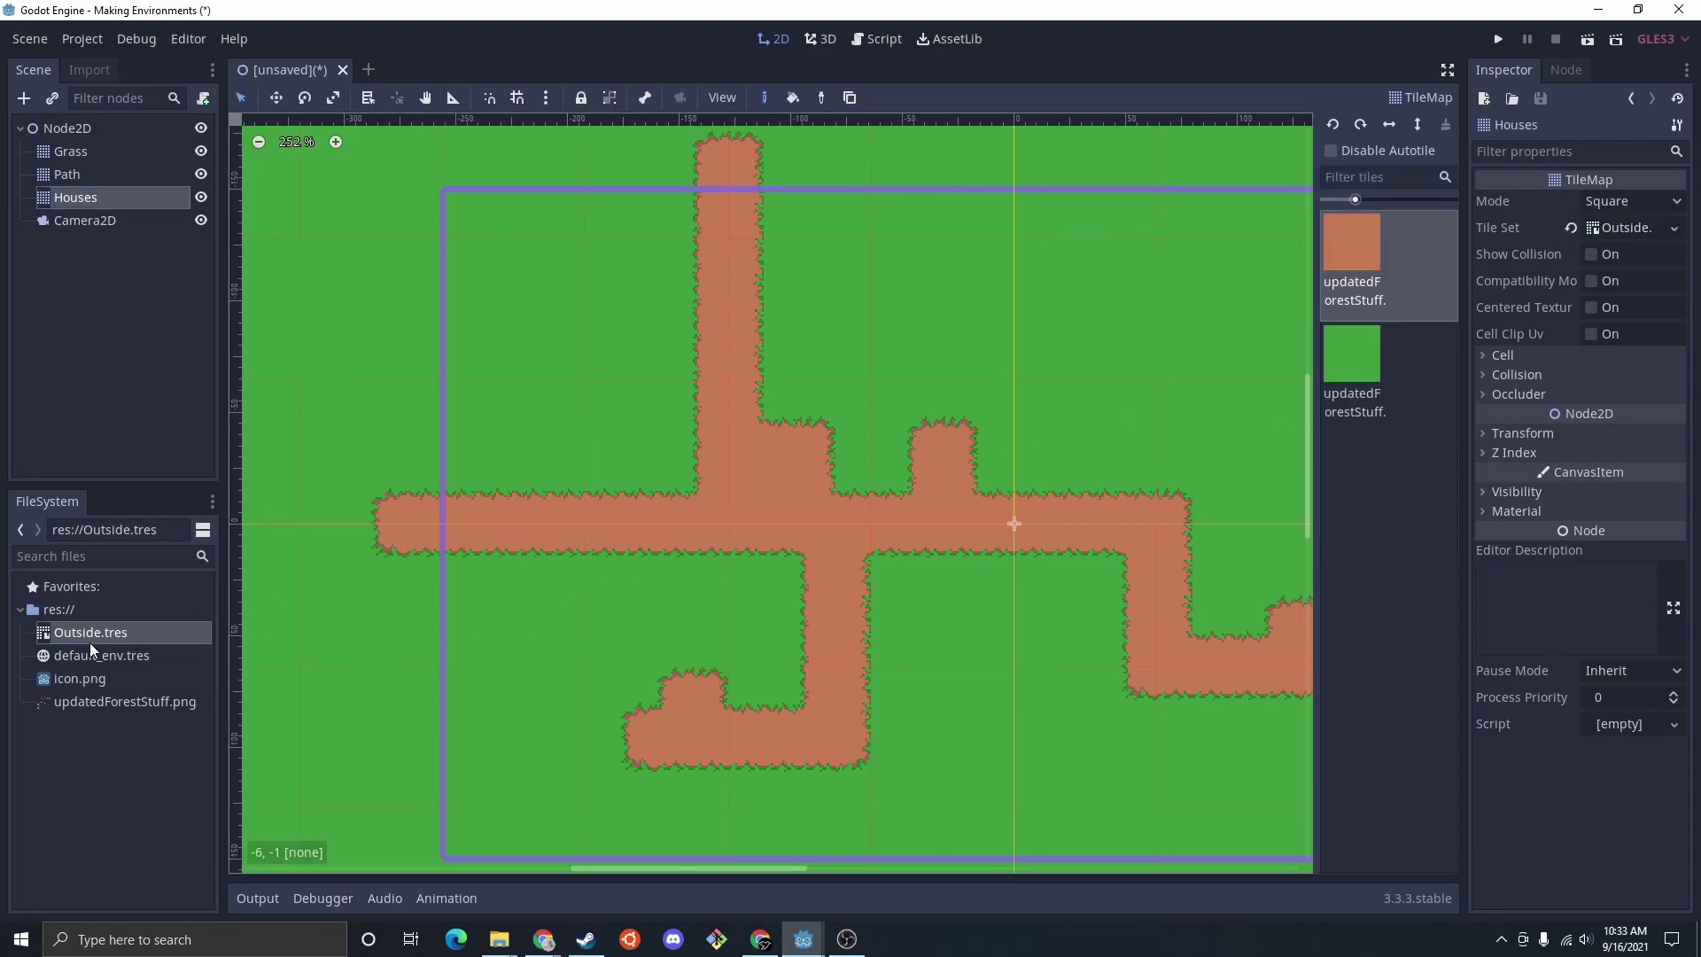
Step: Open Outside.tres in the tile set editor and start a new single tile on the purple-roofed house with grid snapping
double_click(110, 631)
click(353, 413)
scroll(716, 539, up, 5)
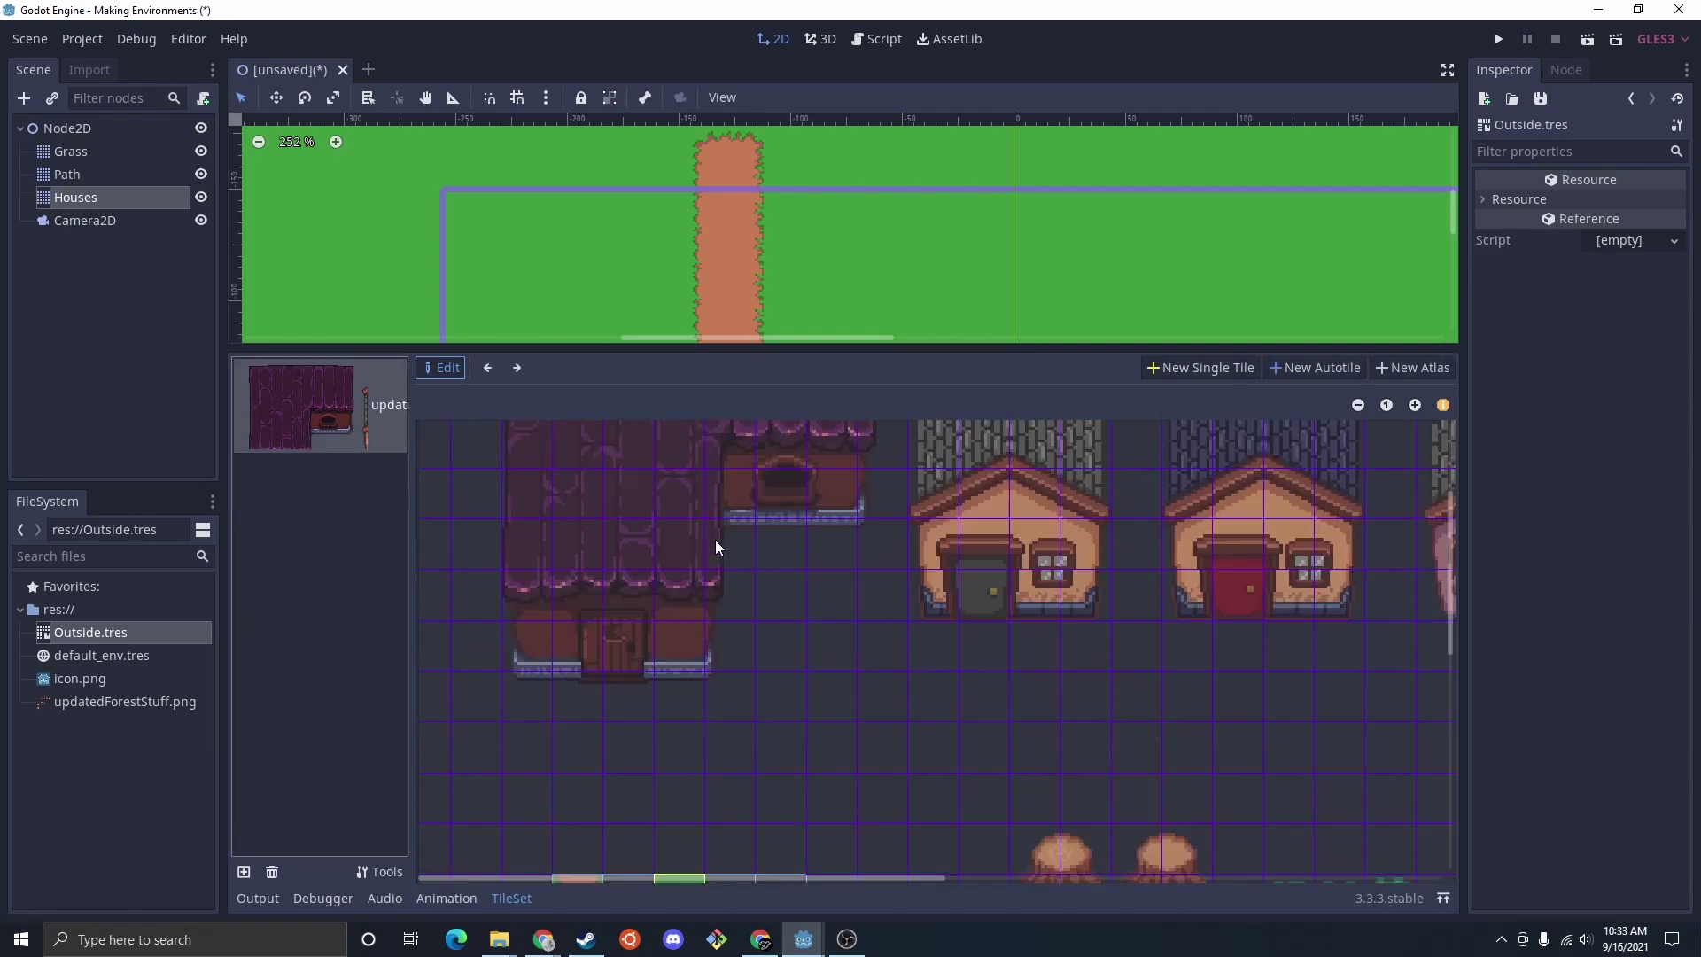
click(1205, 369)
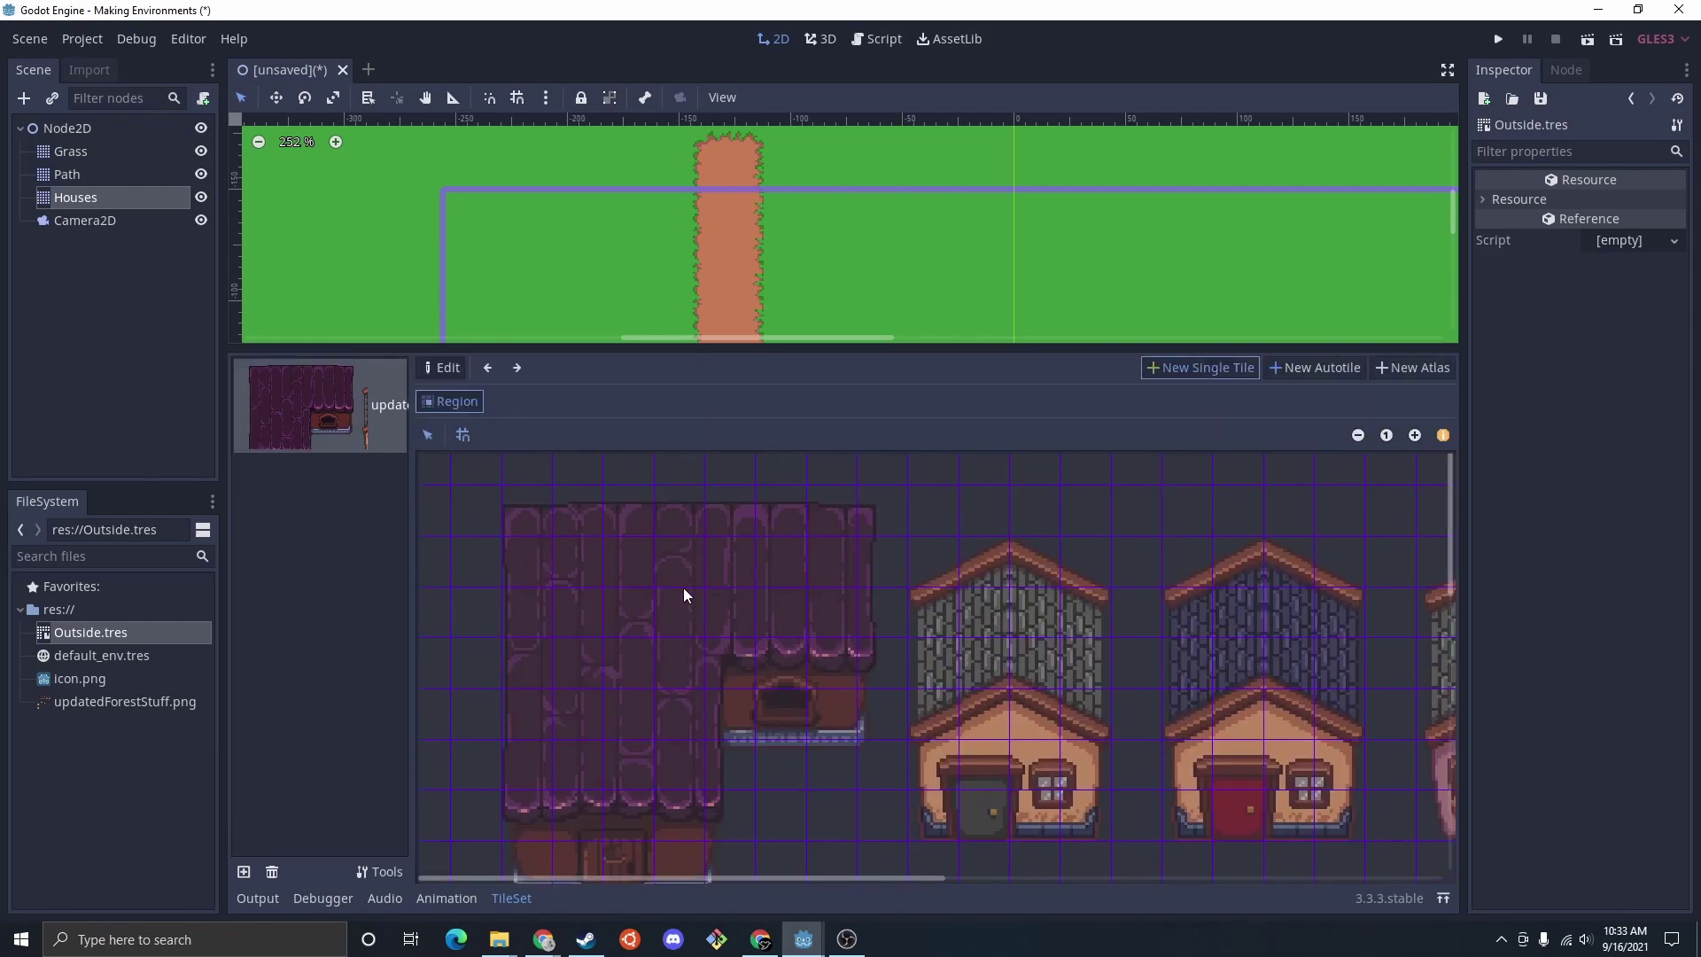
click(1385, 436)
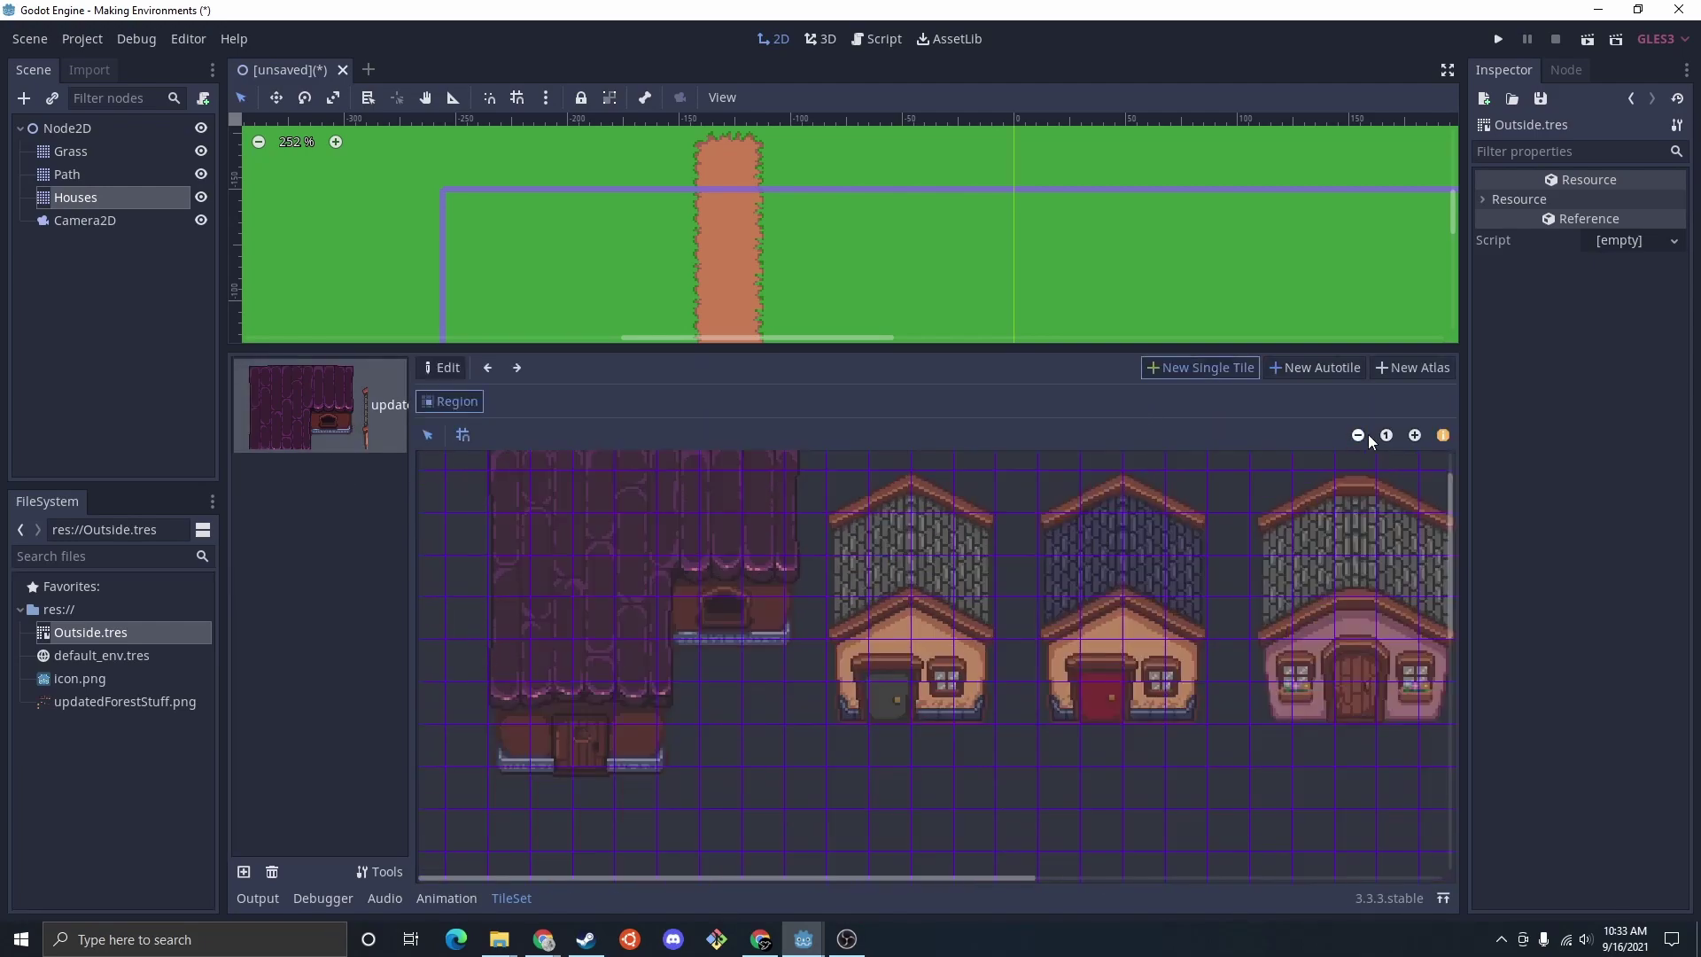
drag(488, 480, 768, 820)
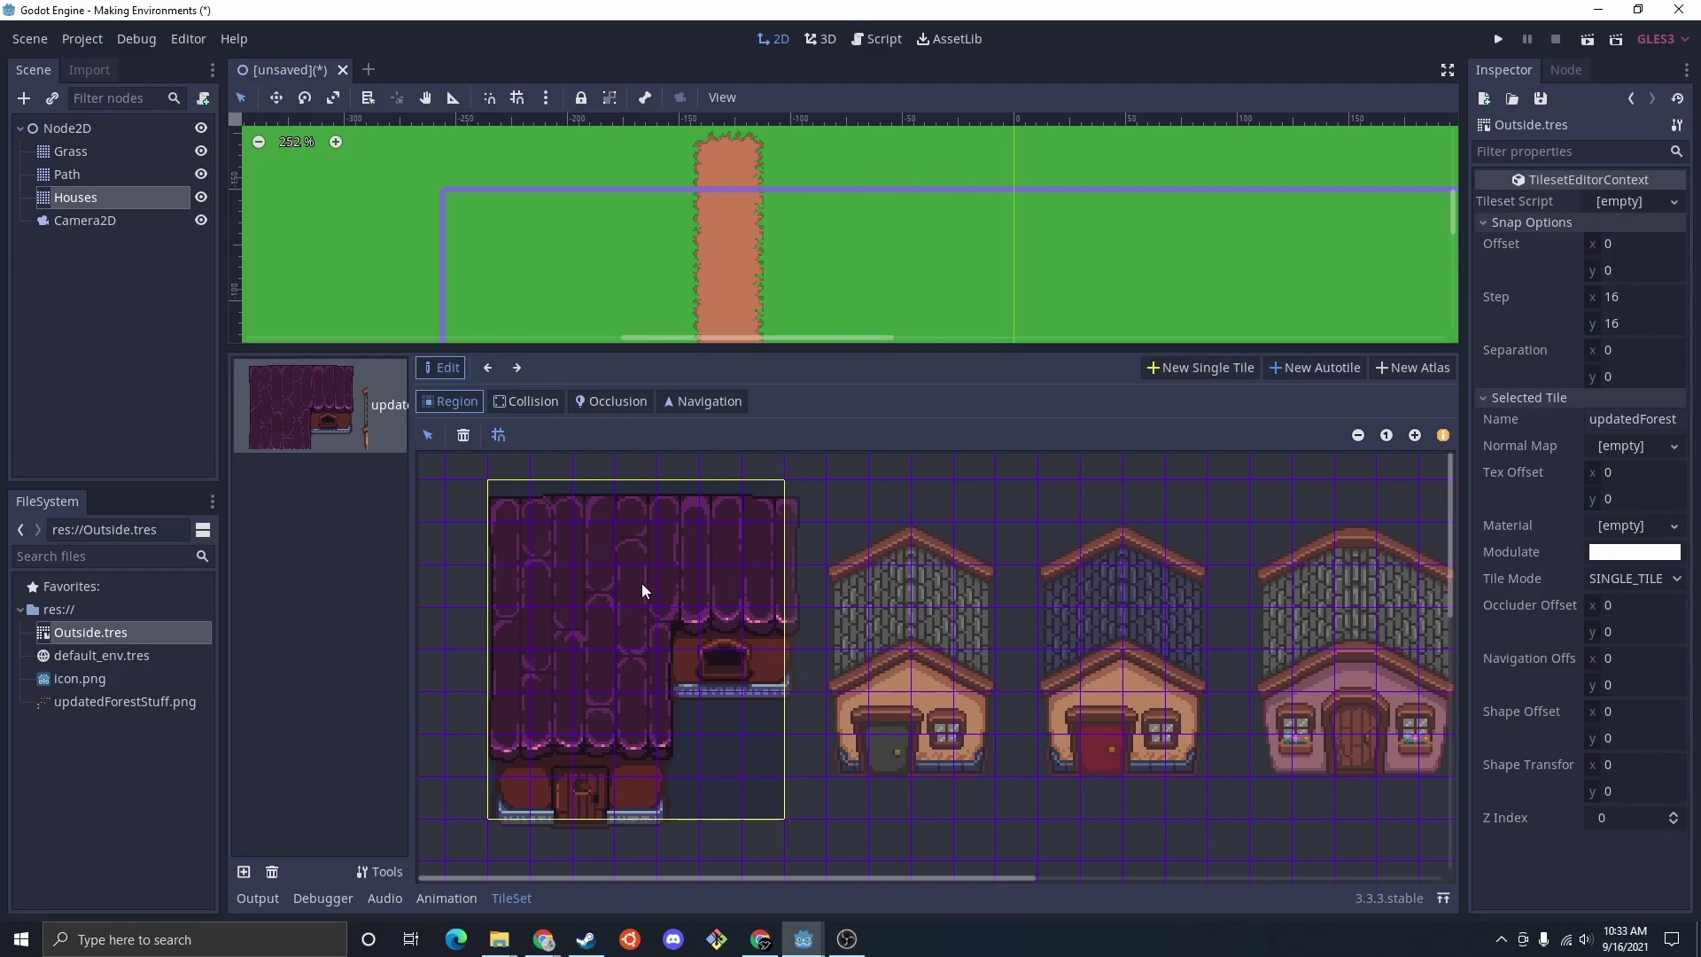
drag(514, 507, 716, 679)
click(709, 674)
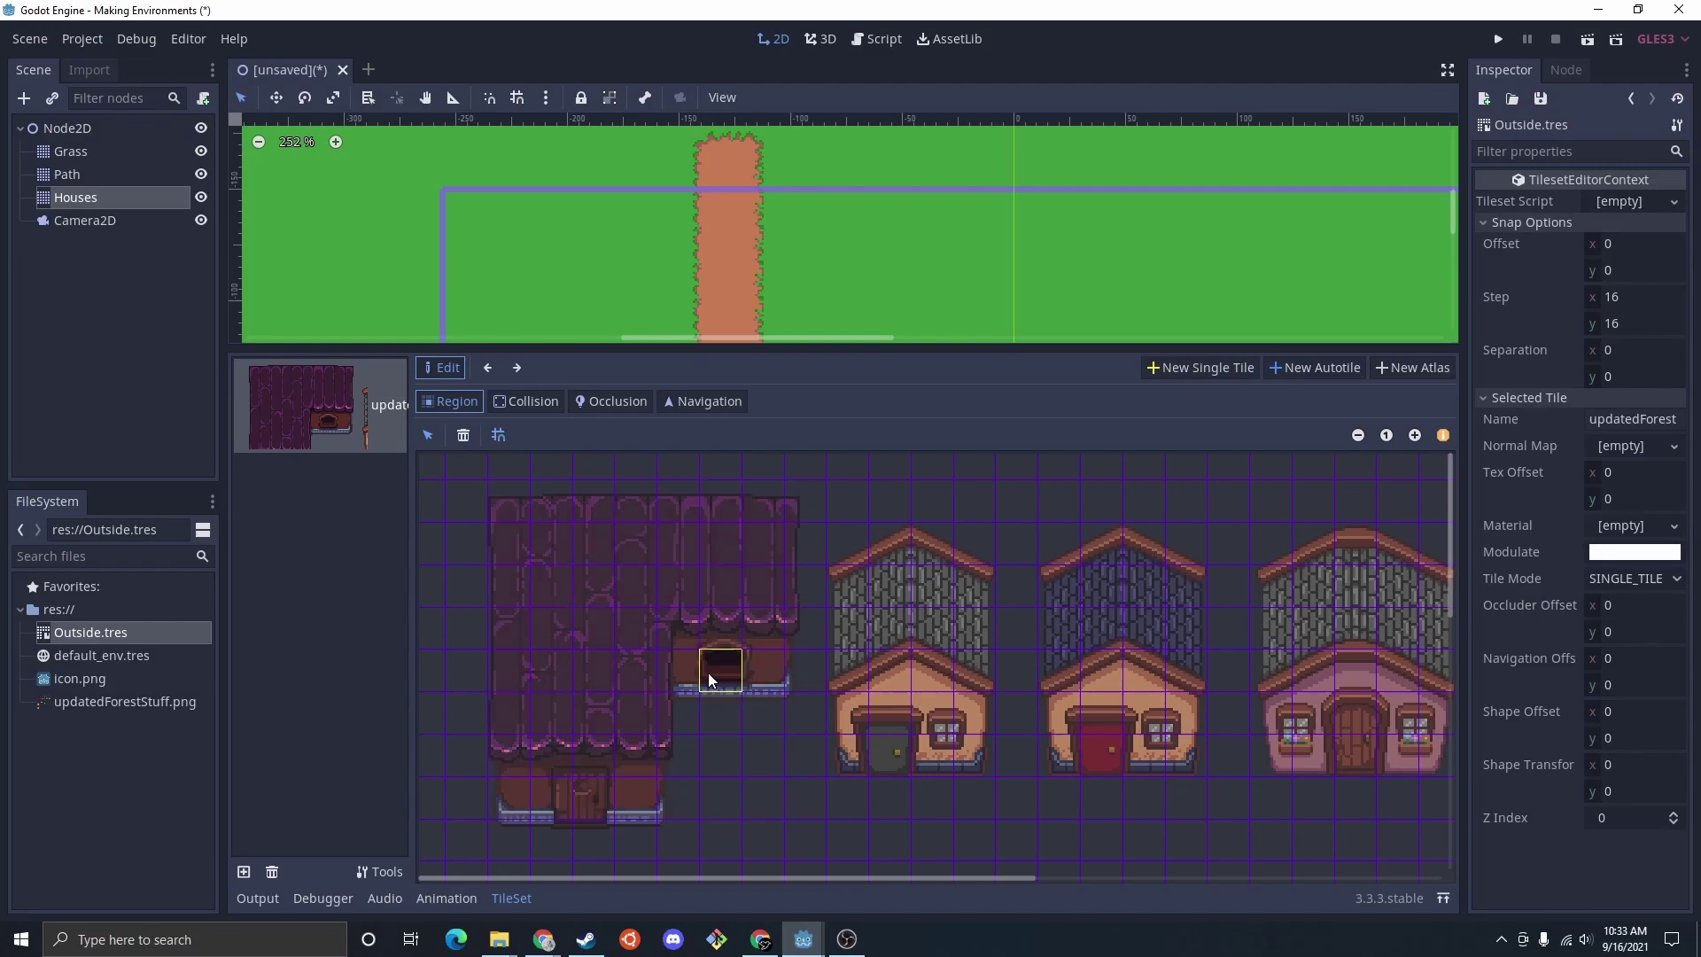
Step: Turn off grid snapping, outline the whole purple-roofed house as the tile's region, and create single tiles for the remaining houses
click(498, 434)
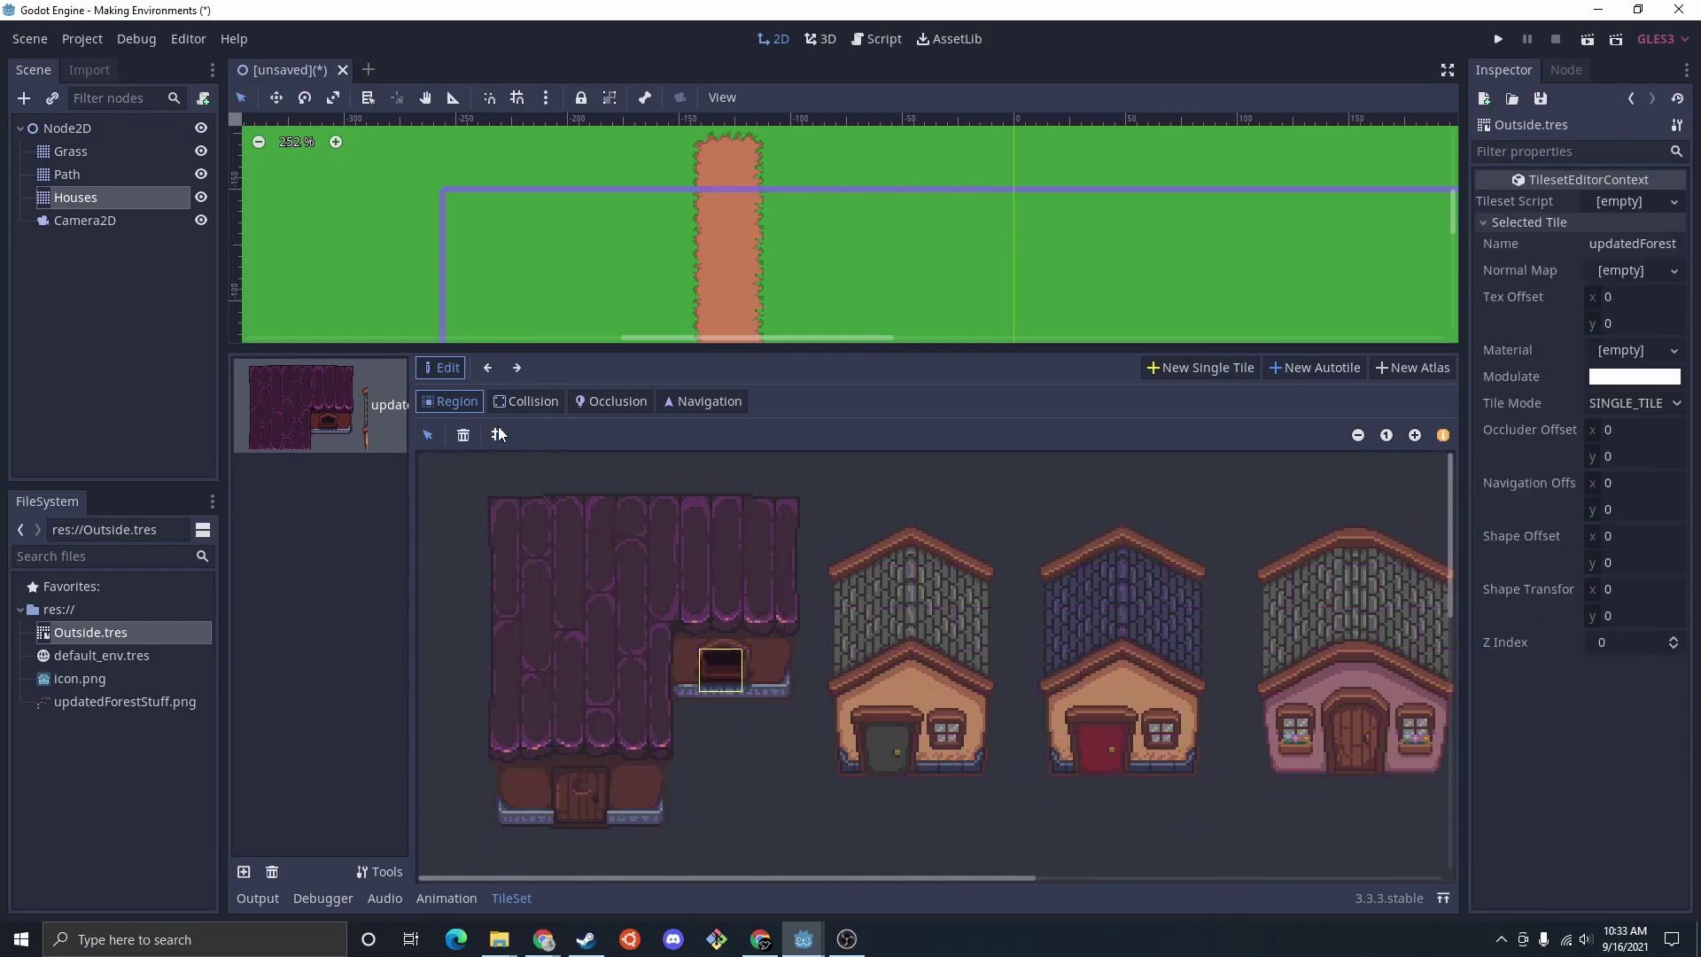
drag(466, 478, 815, 844)
scroll(815, 843, right, 8)
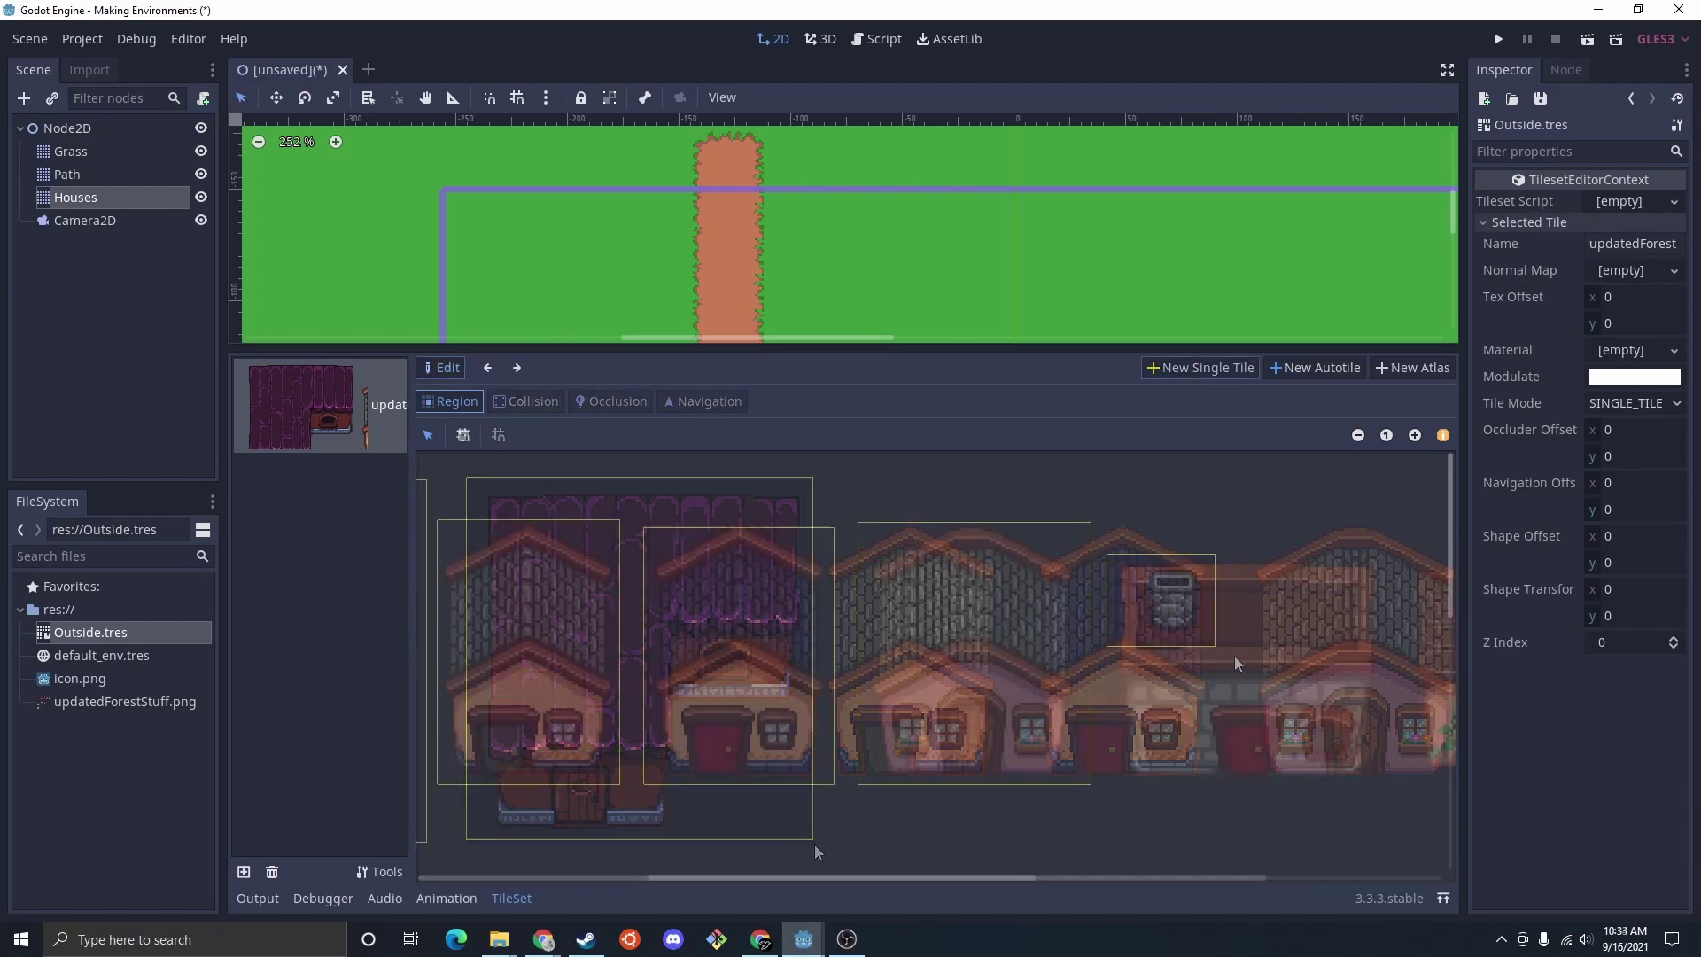
click(1184, 374)
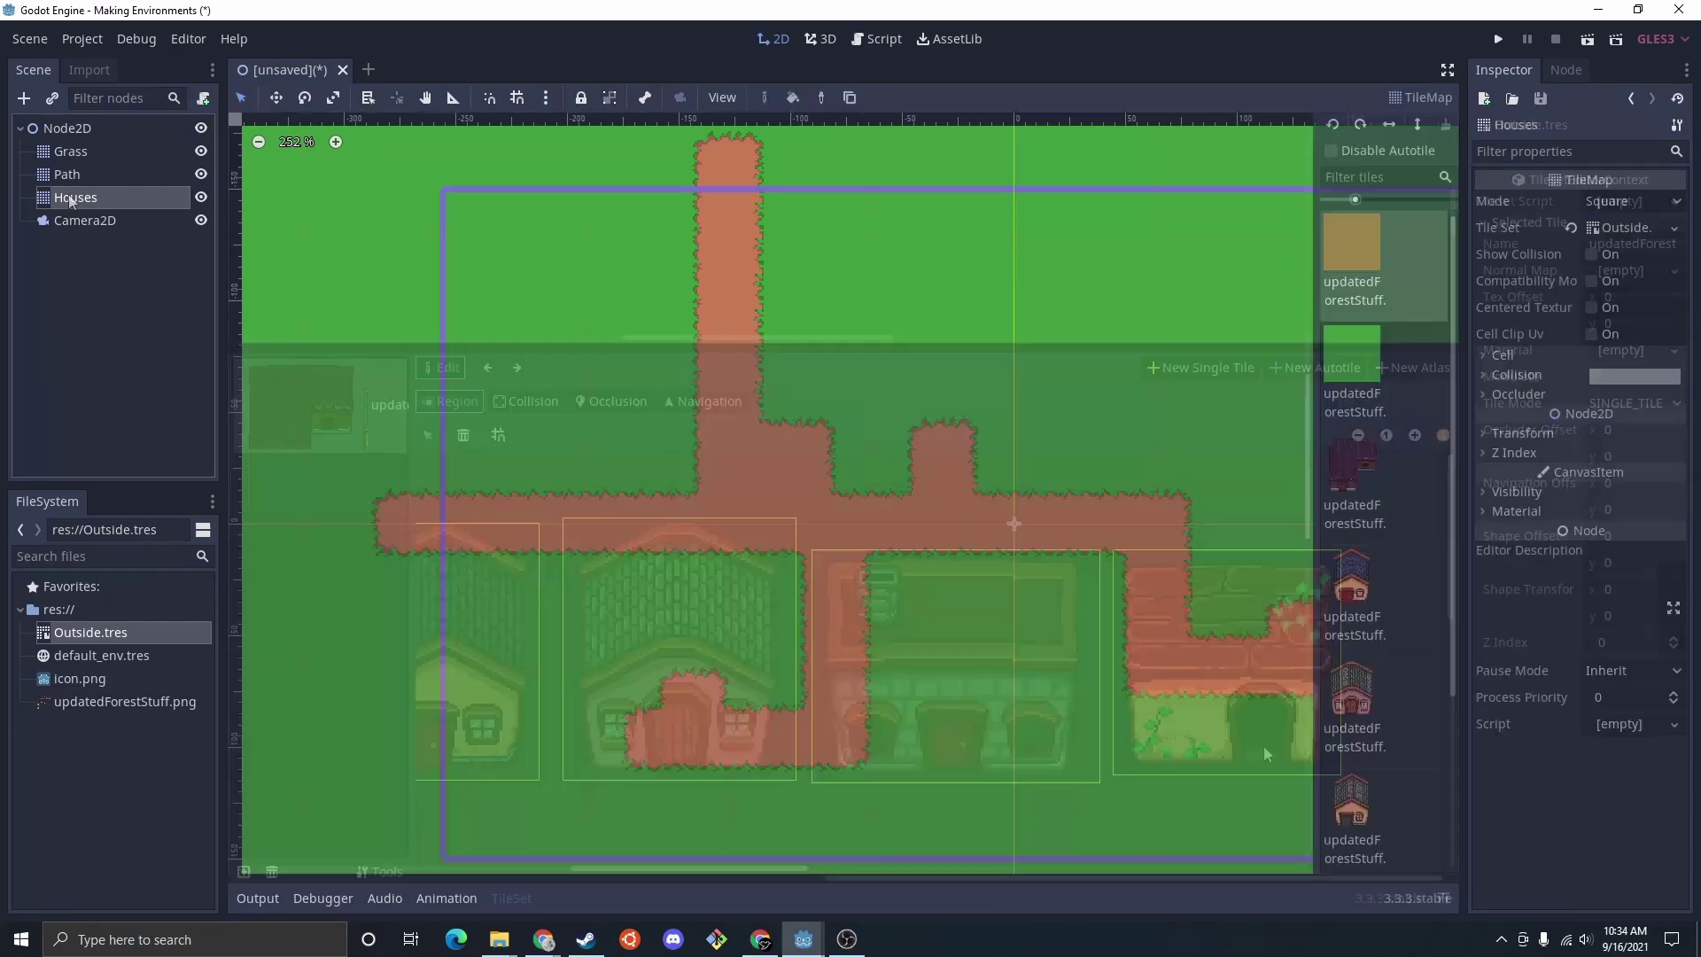
Step: Pick the purple-roofed house tile for the Houses TileMap and preview its placement above the path
scroll(1388, 479, down, 1)
scroll(1385, 480, up, 2)
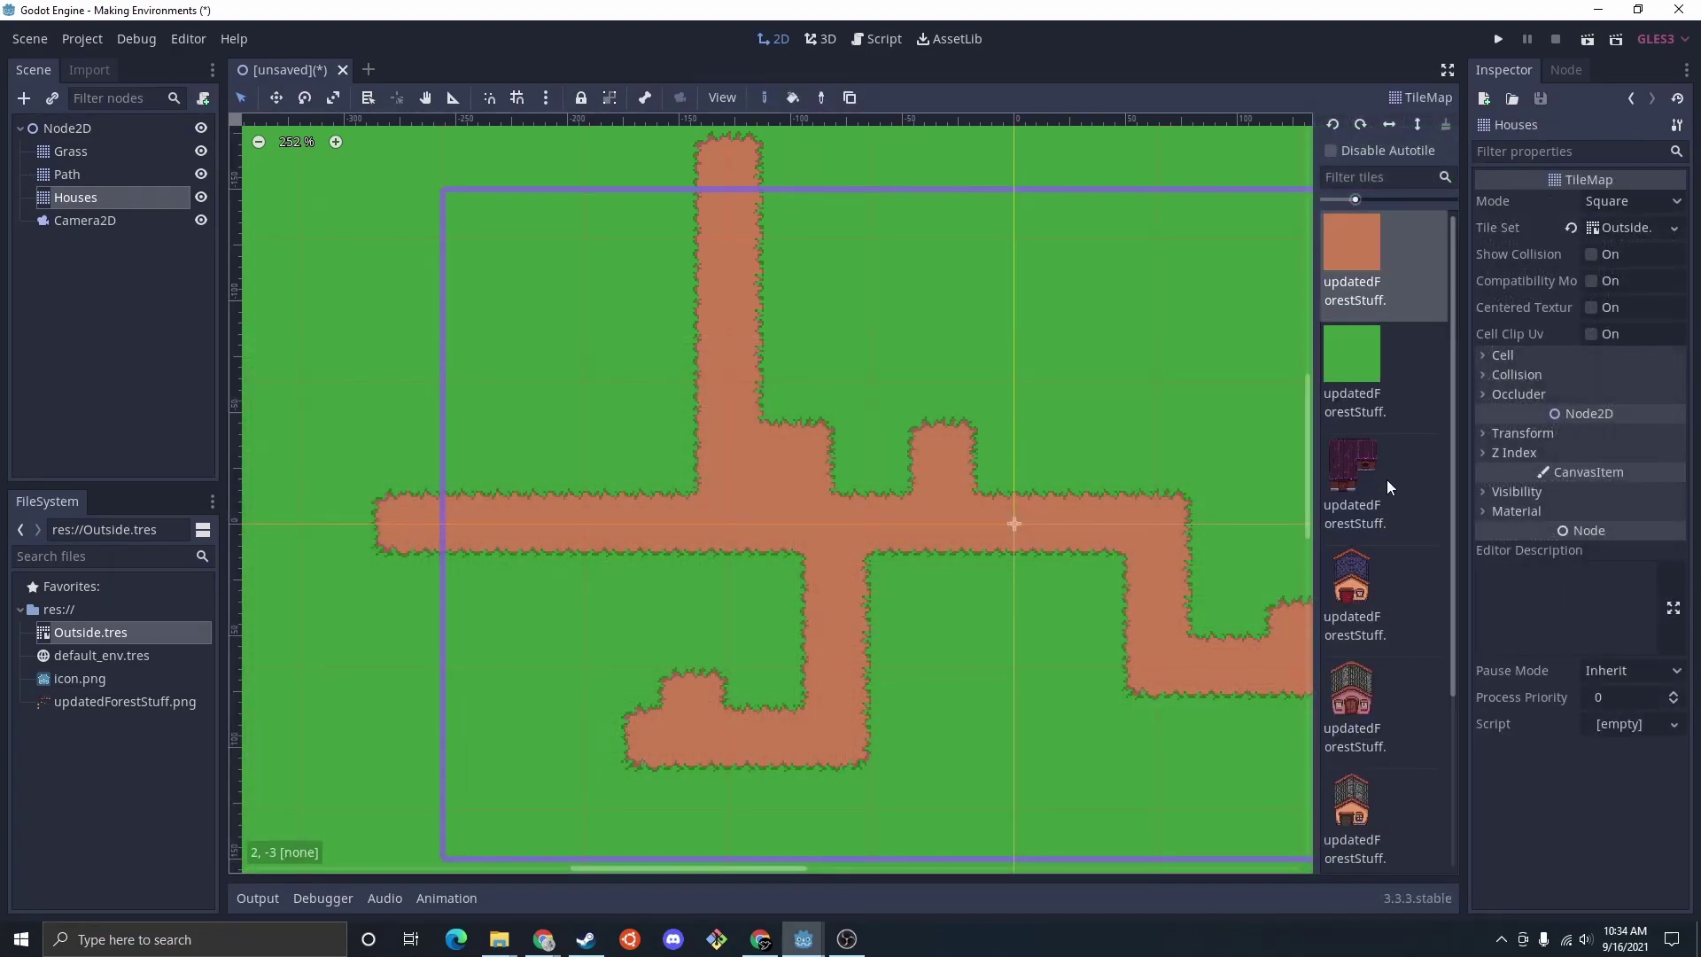
click(1372, 475)
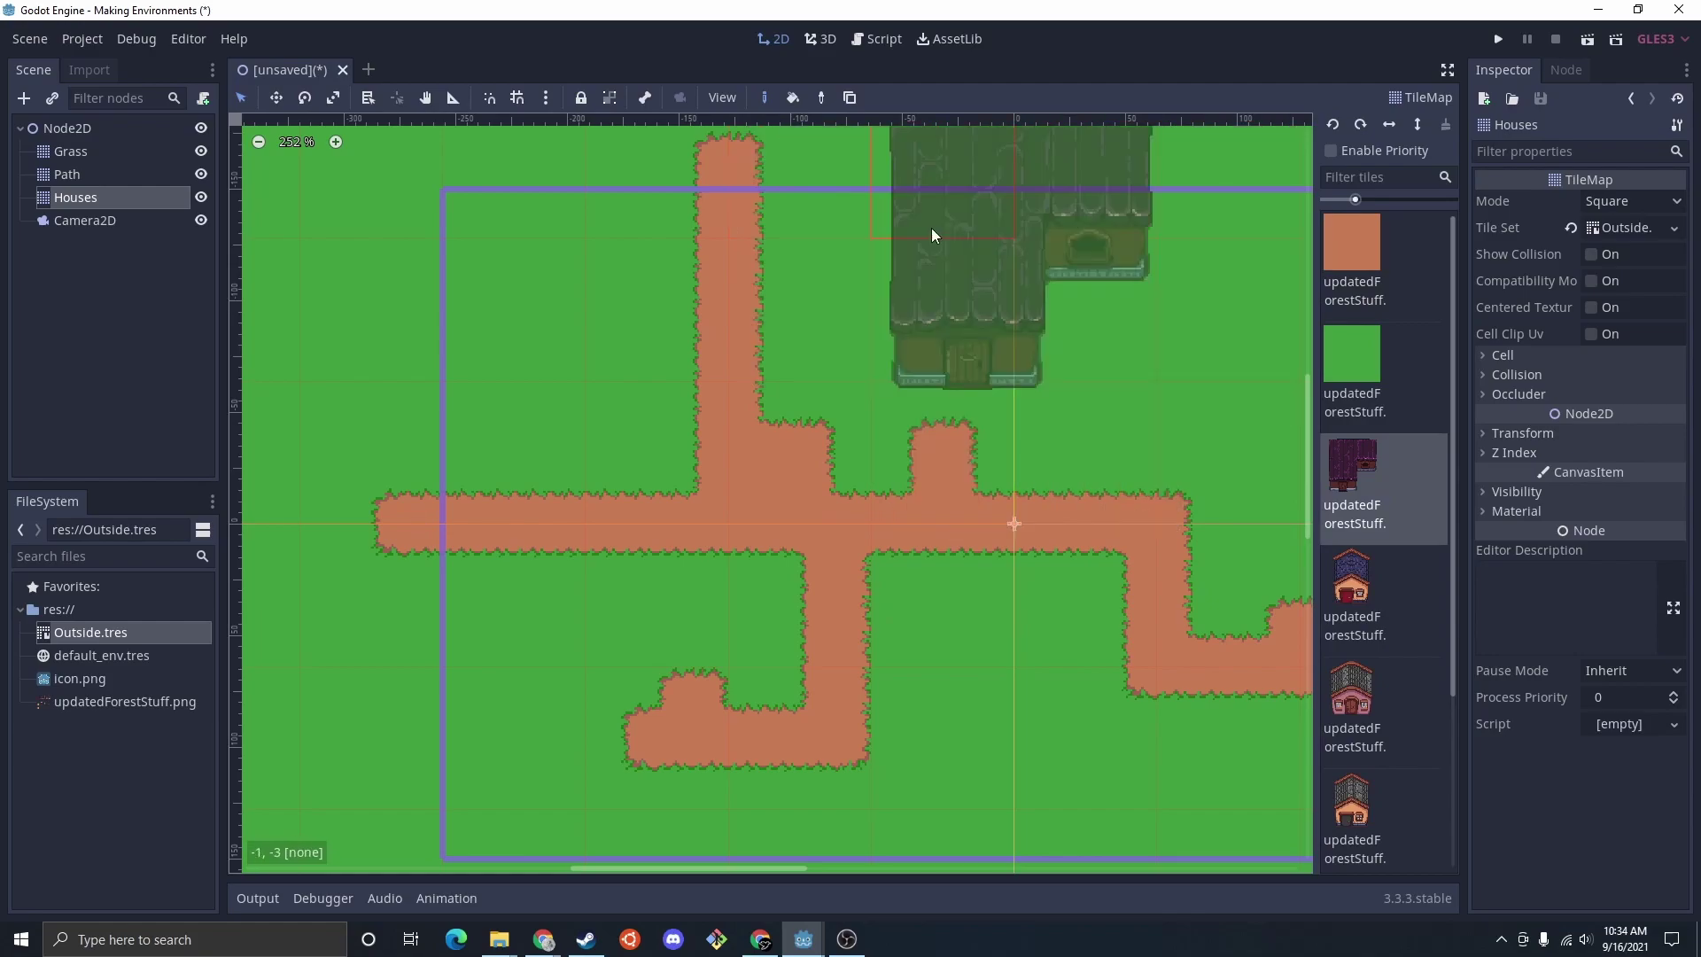
Step: Set the Houses TileMap's cell size to 32 by 32
click(1523, 358)
click(1613, 376)
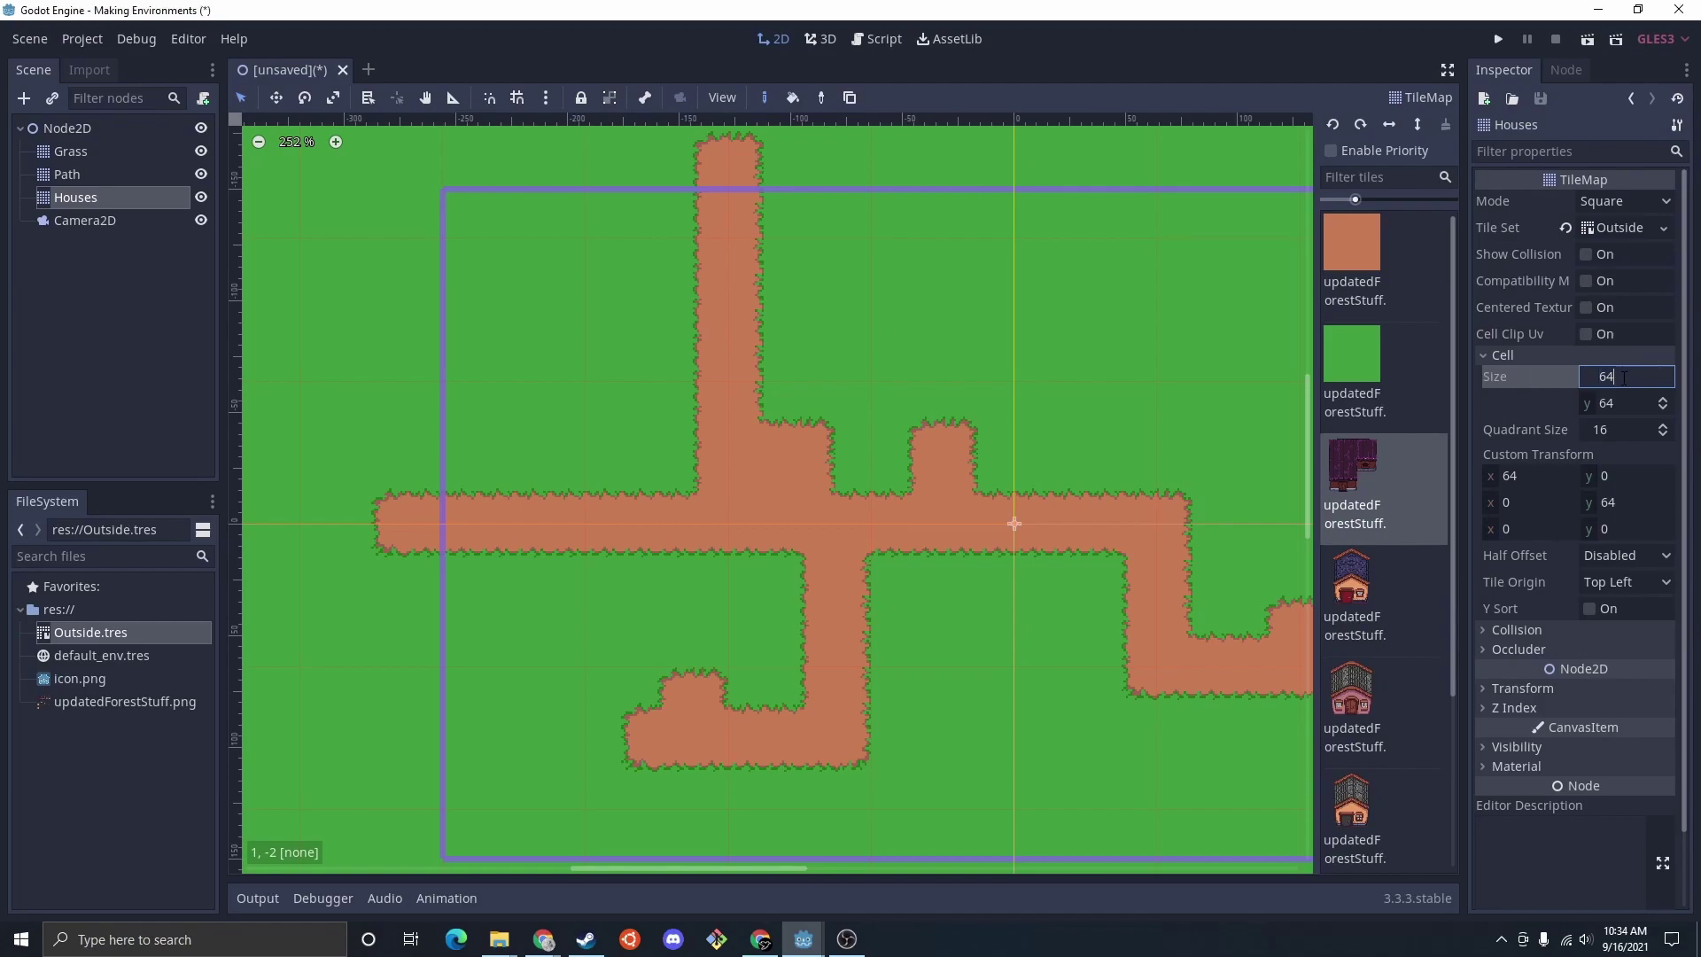
text(32)
key(Tab)
text(32)
key(Return)
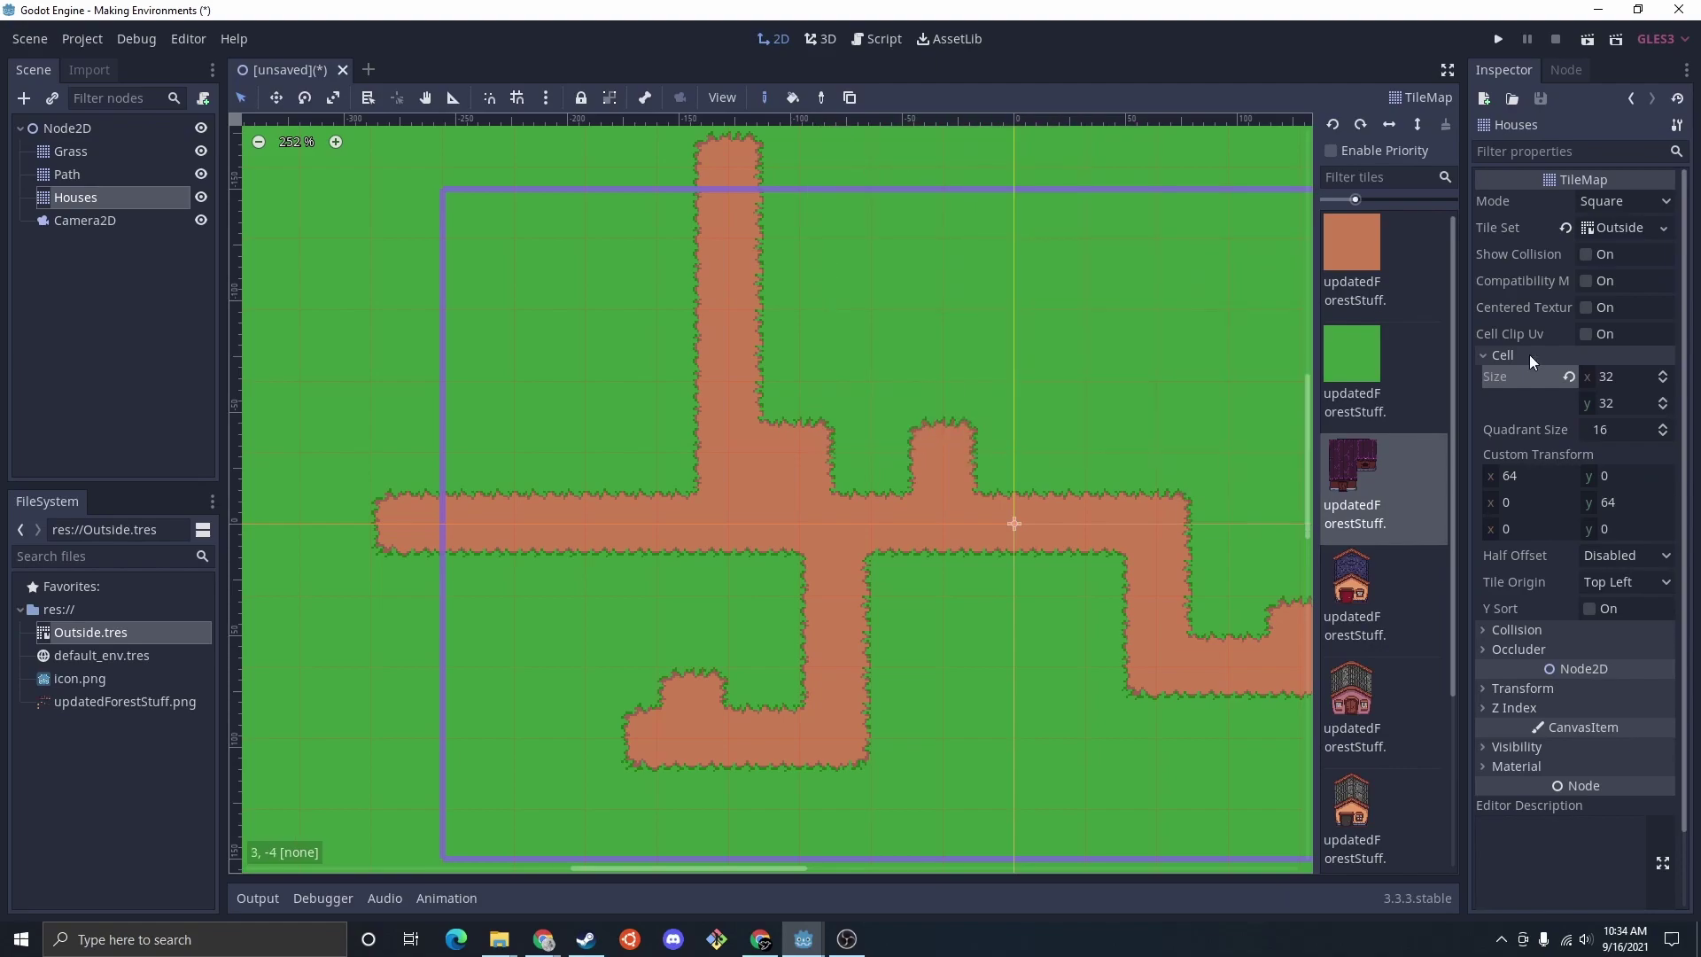
Step: Set the Houses TileMap's cell size to 16 by 16 and place four different houses along the dirt path
click(1629, 374)
text(16)
key(Tab)
text(16)
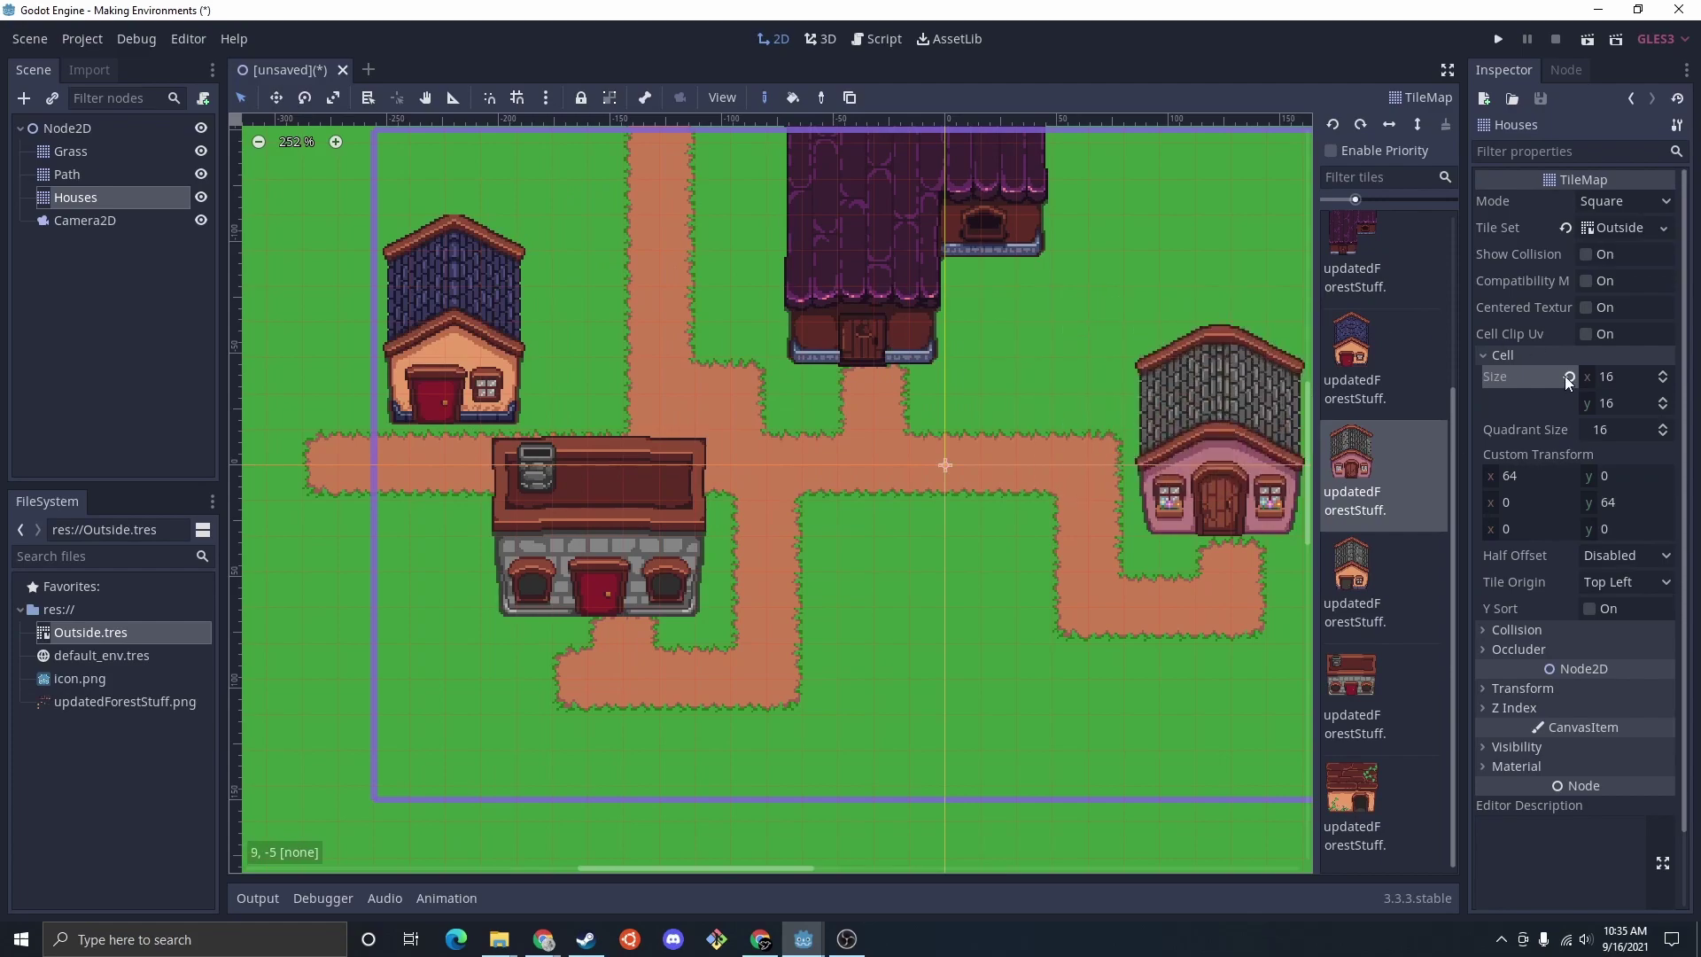
Step: Open the Z Index value of the Houses TileMap
scroll(1560, 664, down, 2)
click(1523, 603)
click(1644, 624)
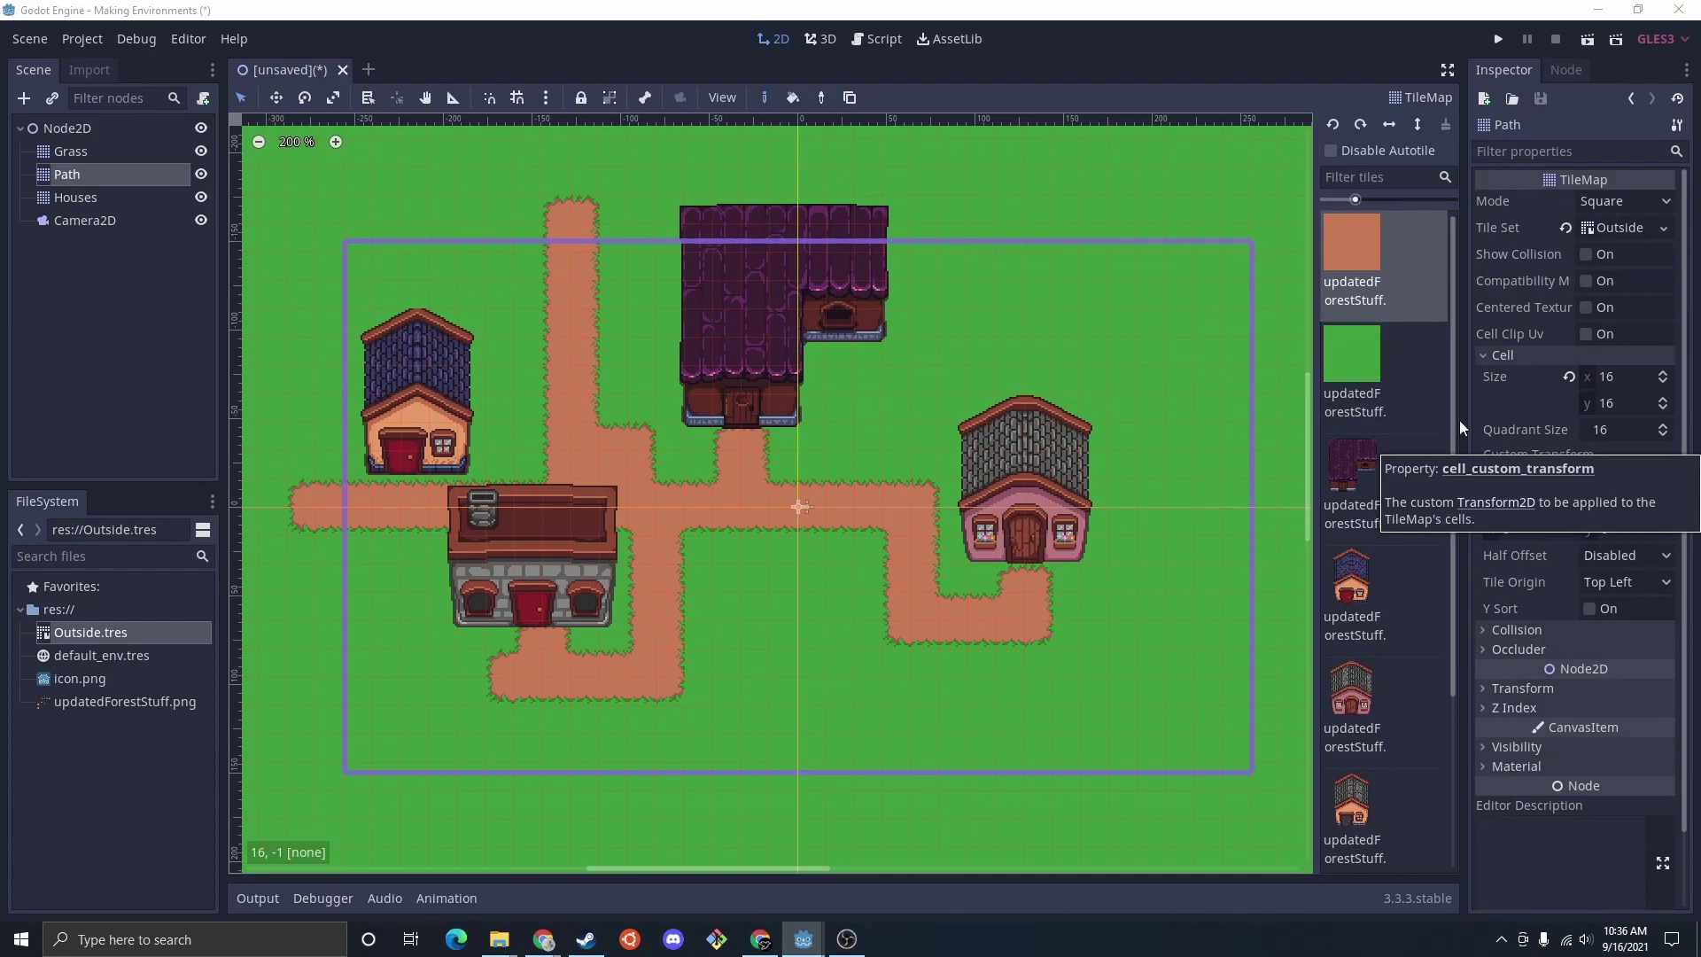
Step: Check the remaining decoration sprites in Outside.tres and add a TileMap node named Other between Houses and Camera2D
click(99, 634)
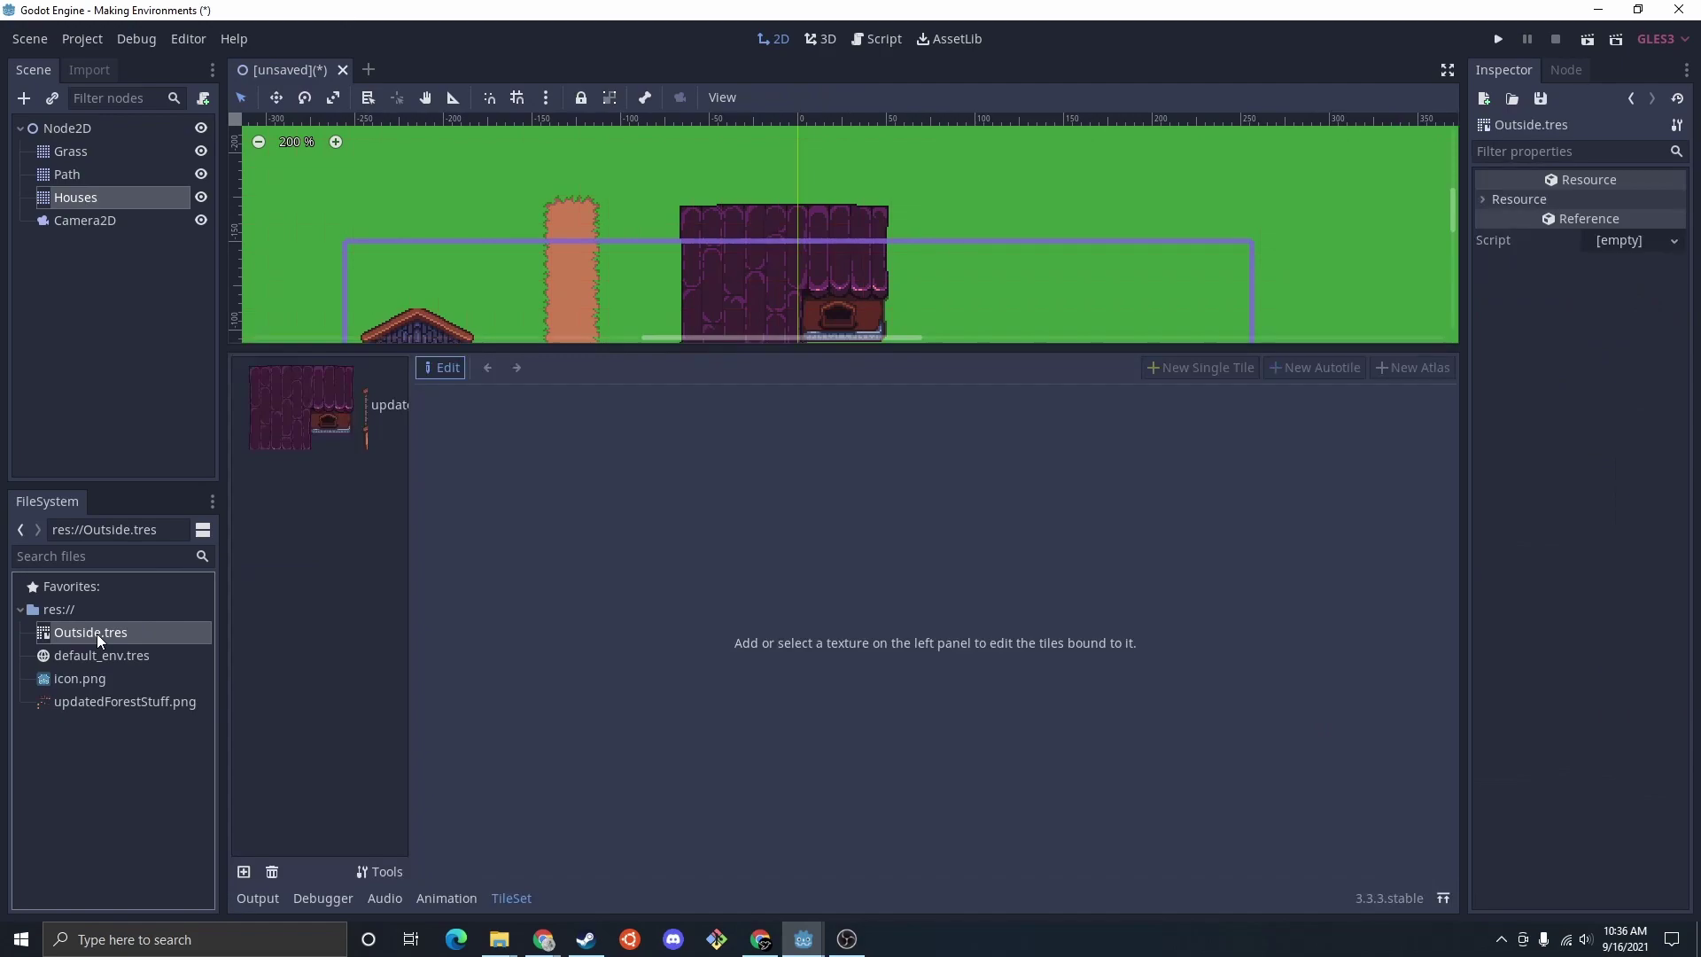
click(401, 424)
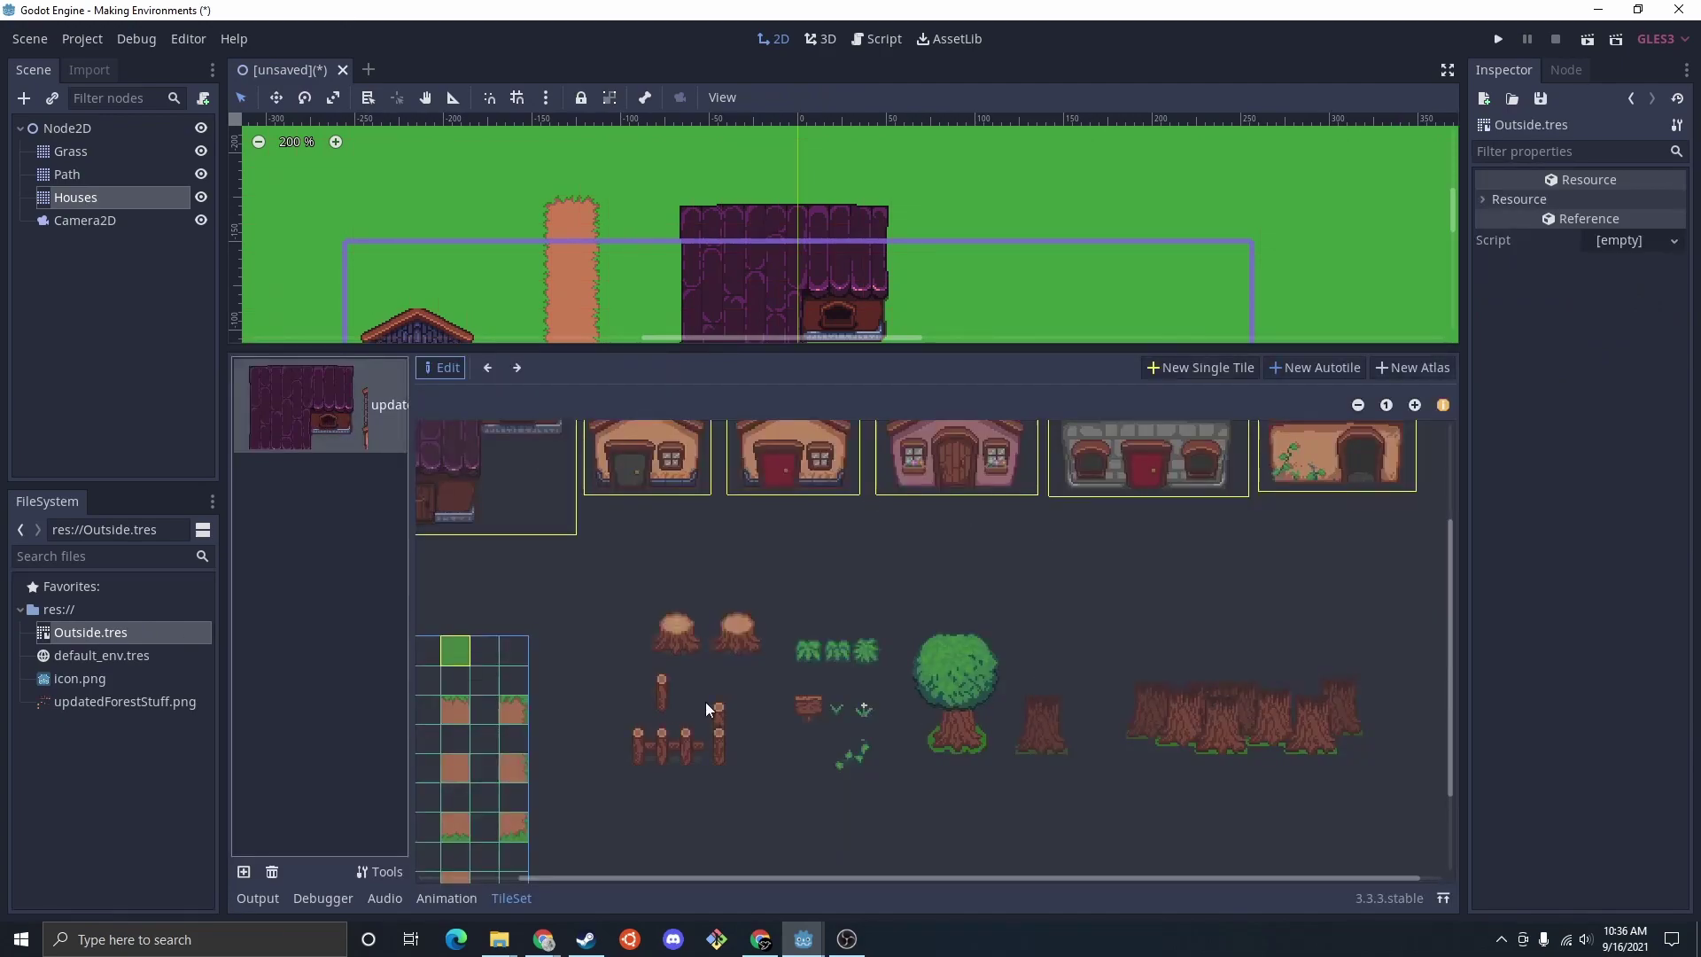
click(81, 149)
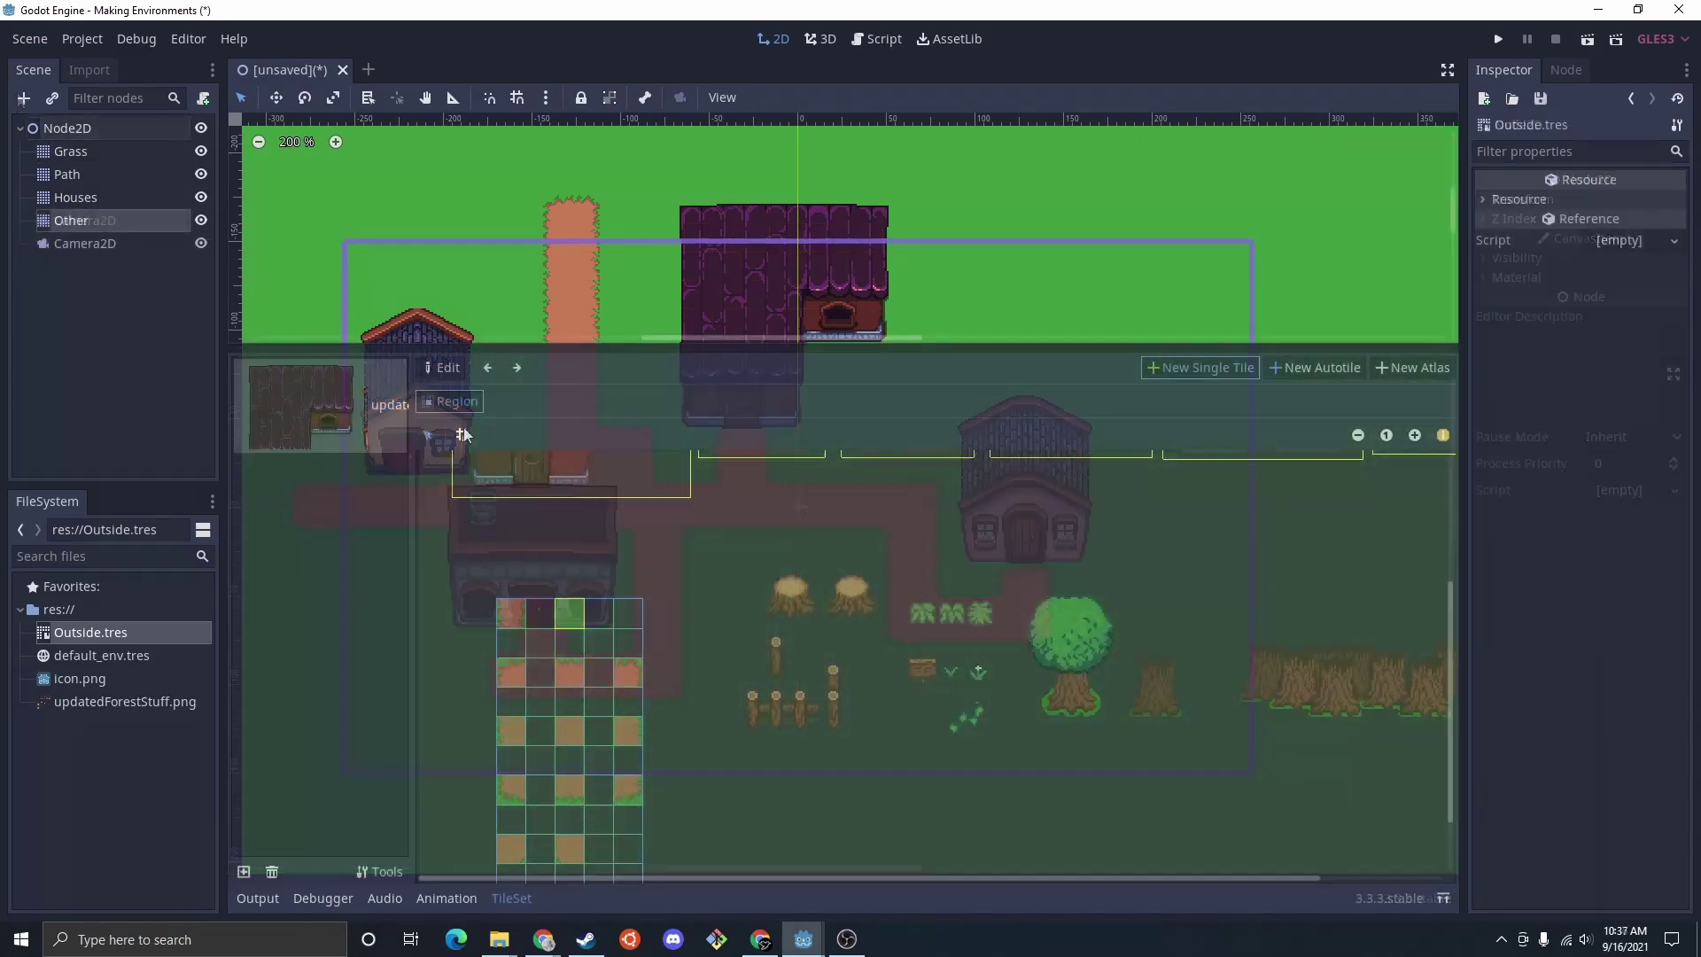
Step: Create single tiles for the stumps, plants, leafy tree and trunks in Outside.tres, and give Other this tile set with 16 by 16 cells
scroll(817, 599, down, 3)
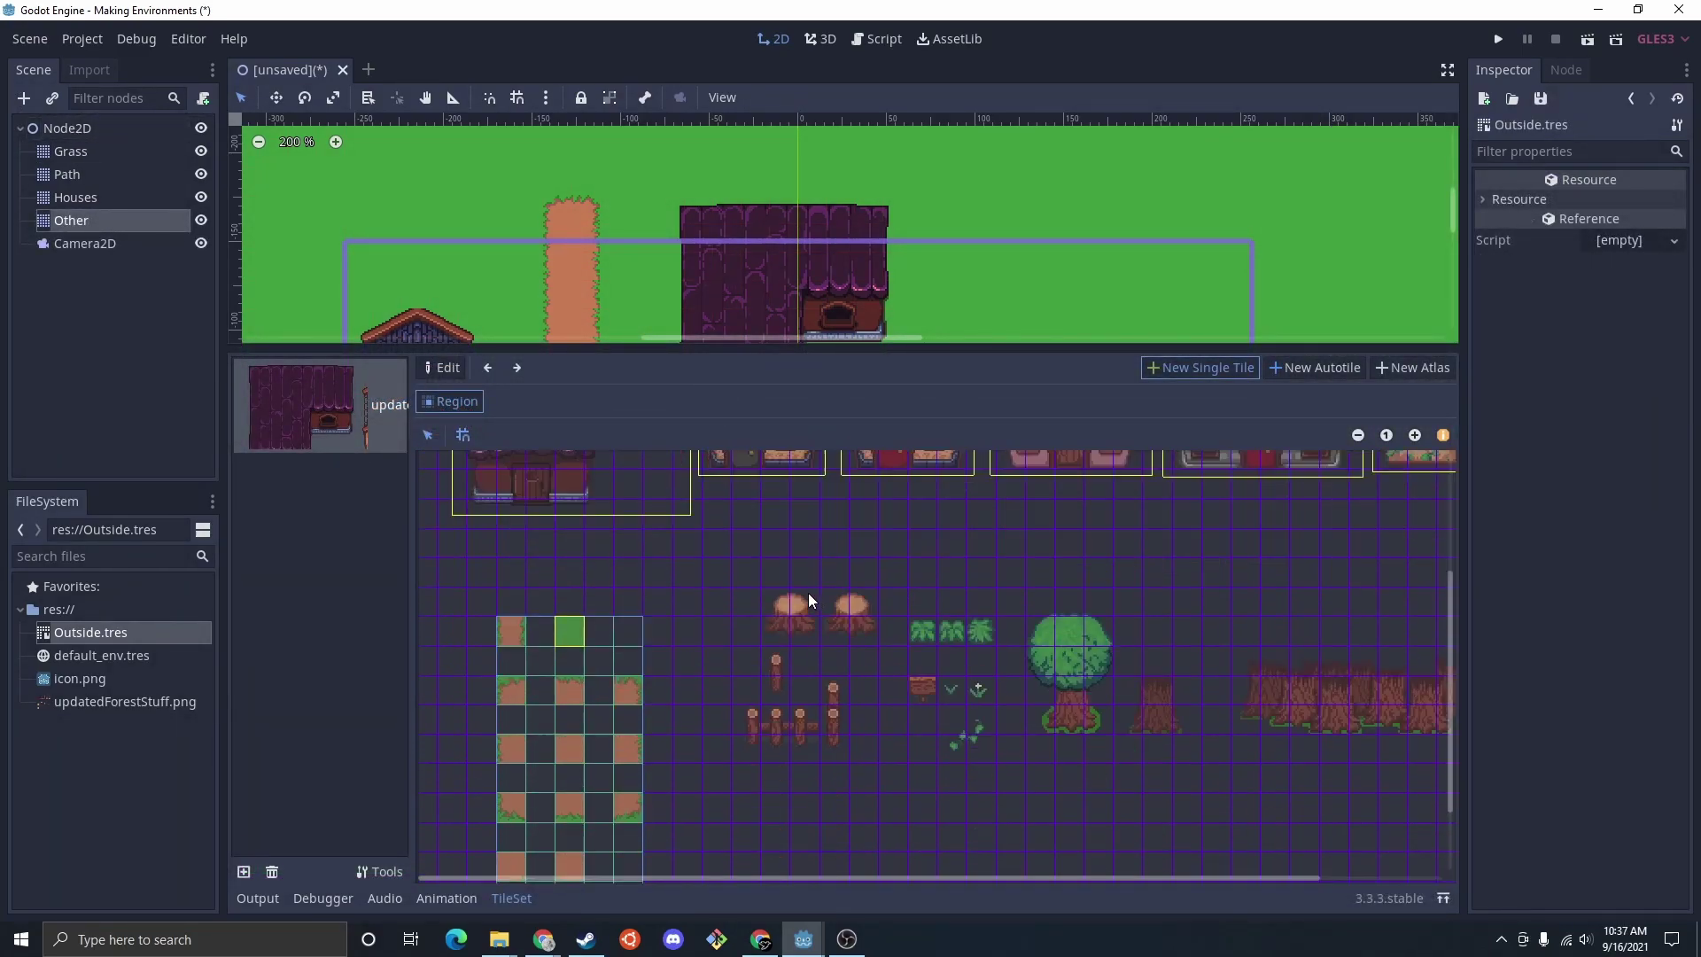
drag(788, 625, 799, 625)
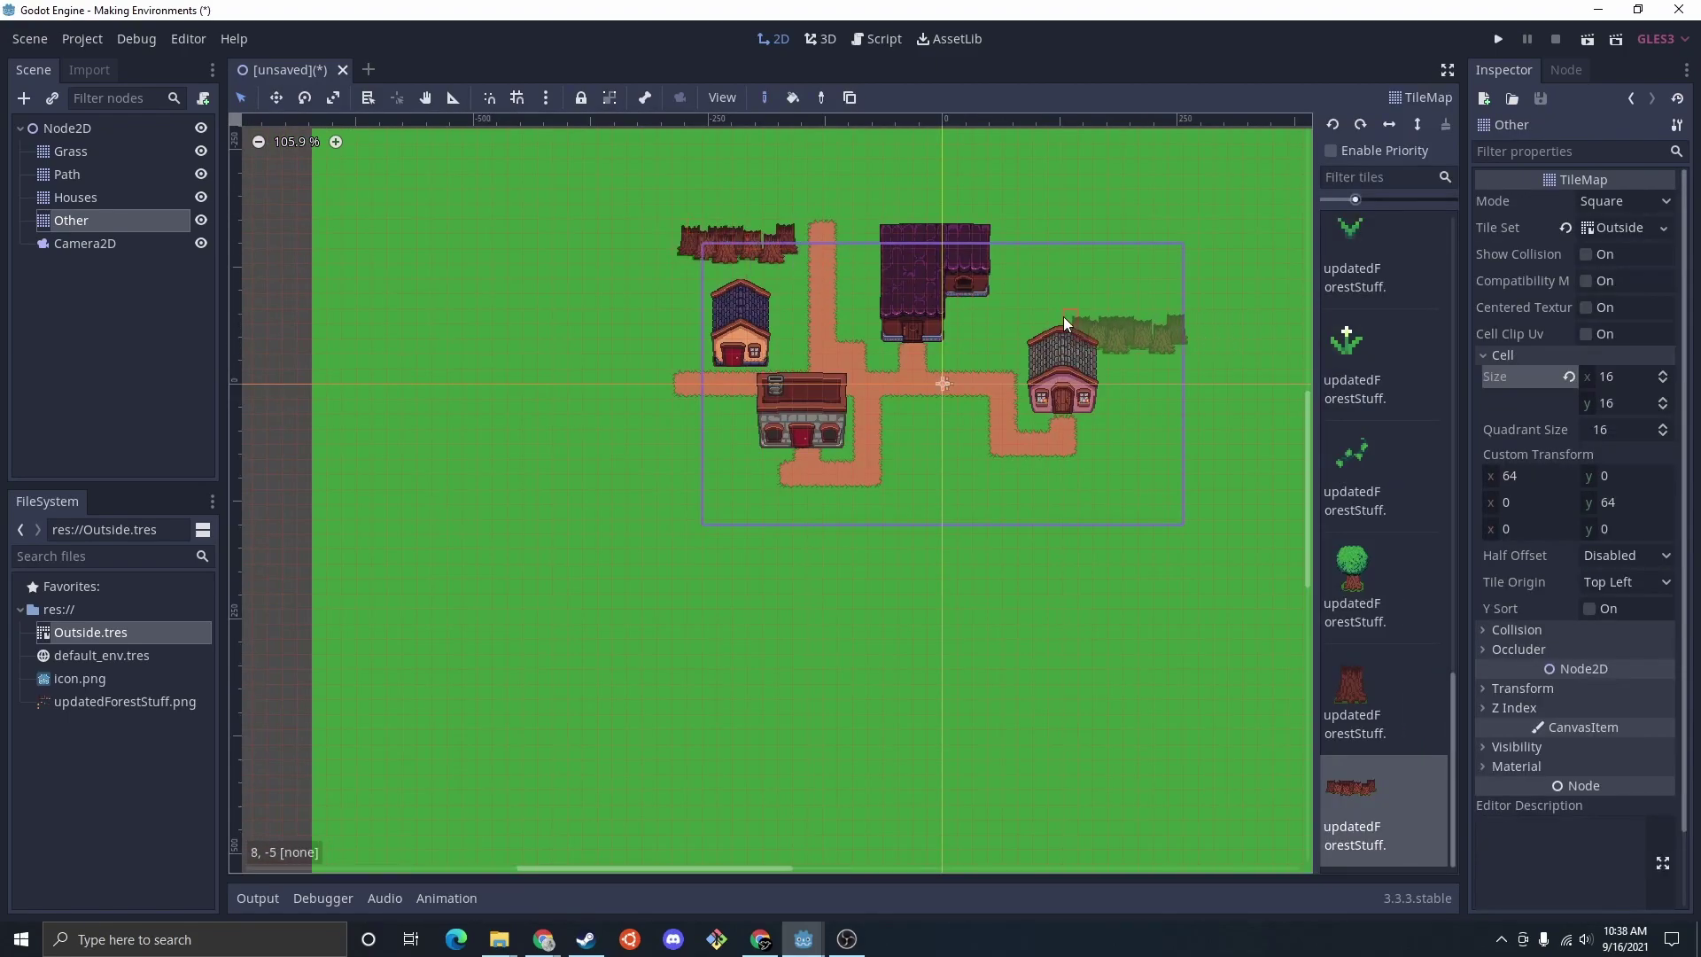
Step: Place rows of tree trunks on the Other TileMap to the east of the purple-roofed house
middle_drag(1064, 317, 636, 481)
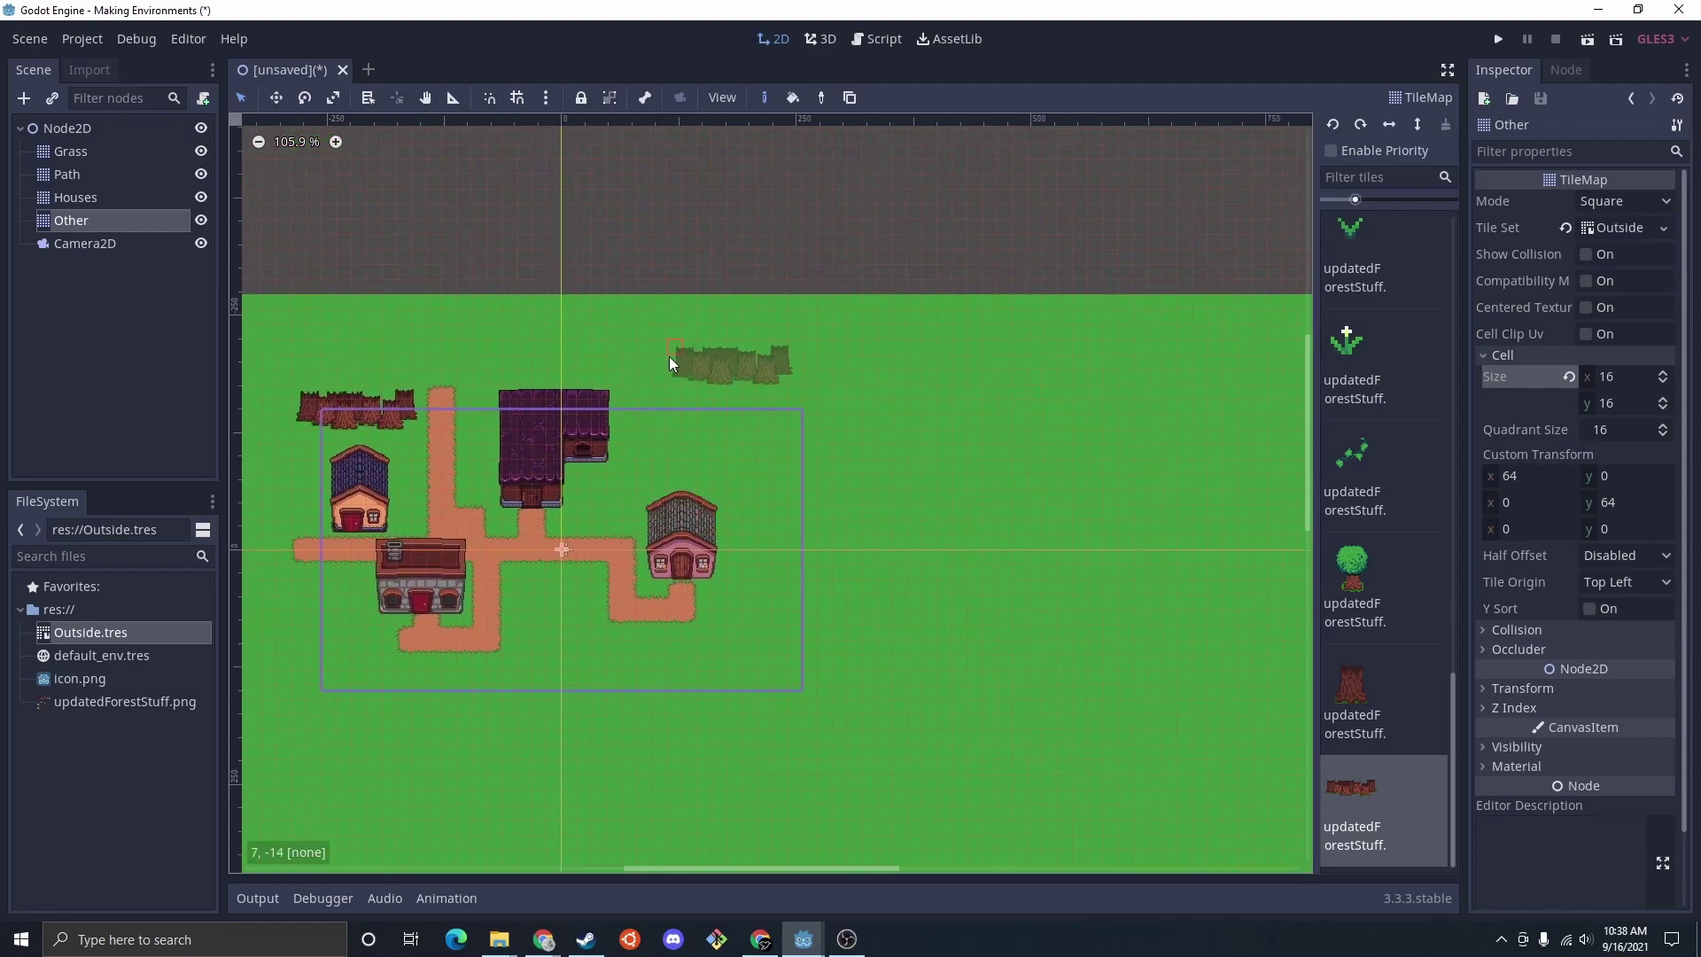
click(661, 392)
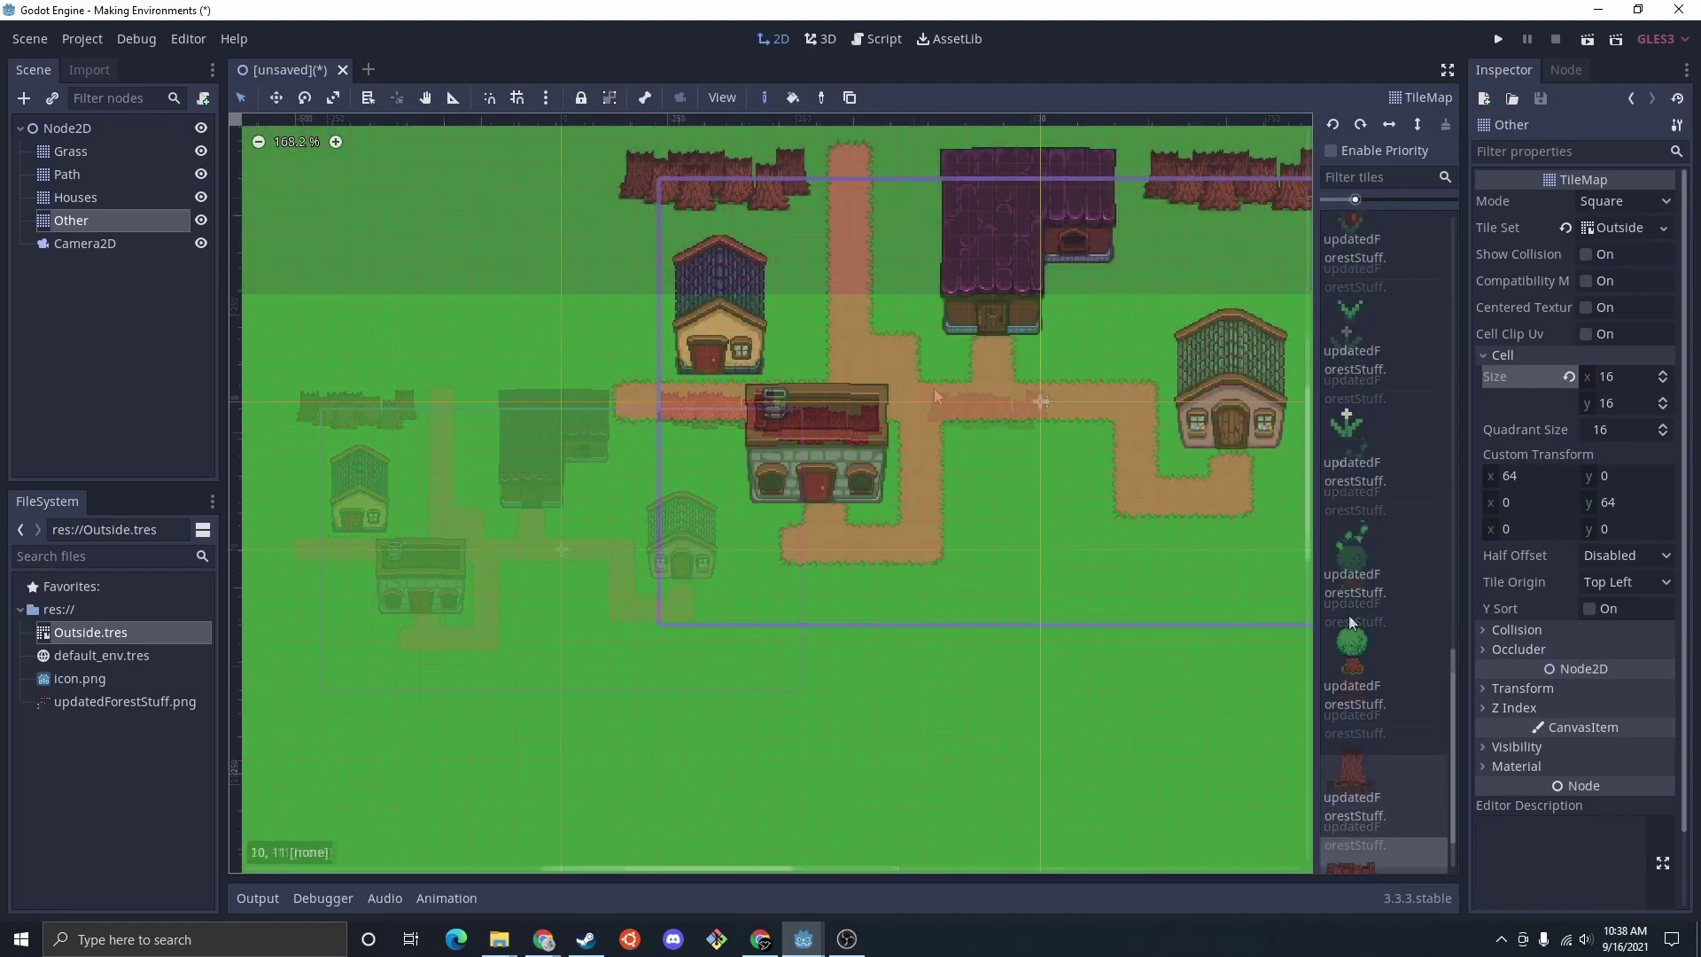
Step: Place one tree stump southwest of the stone house and the other stump variant east of the purple-roofed house
scroll(1362, 592, up, 1)
scroll(1362, 592, up, 3)
click(1384, 394)
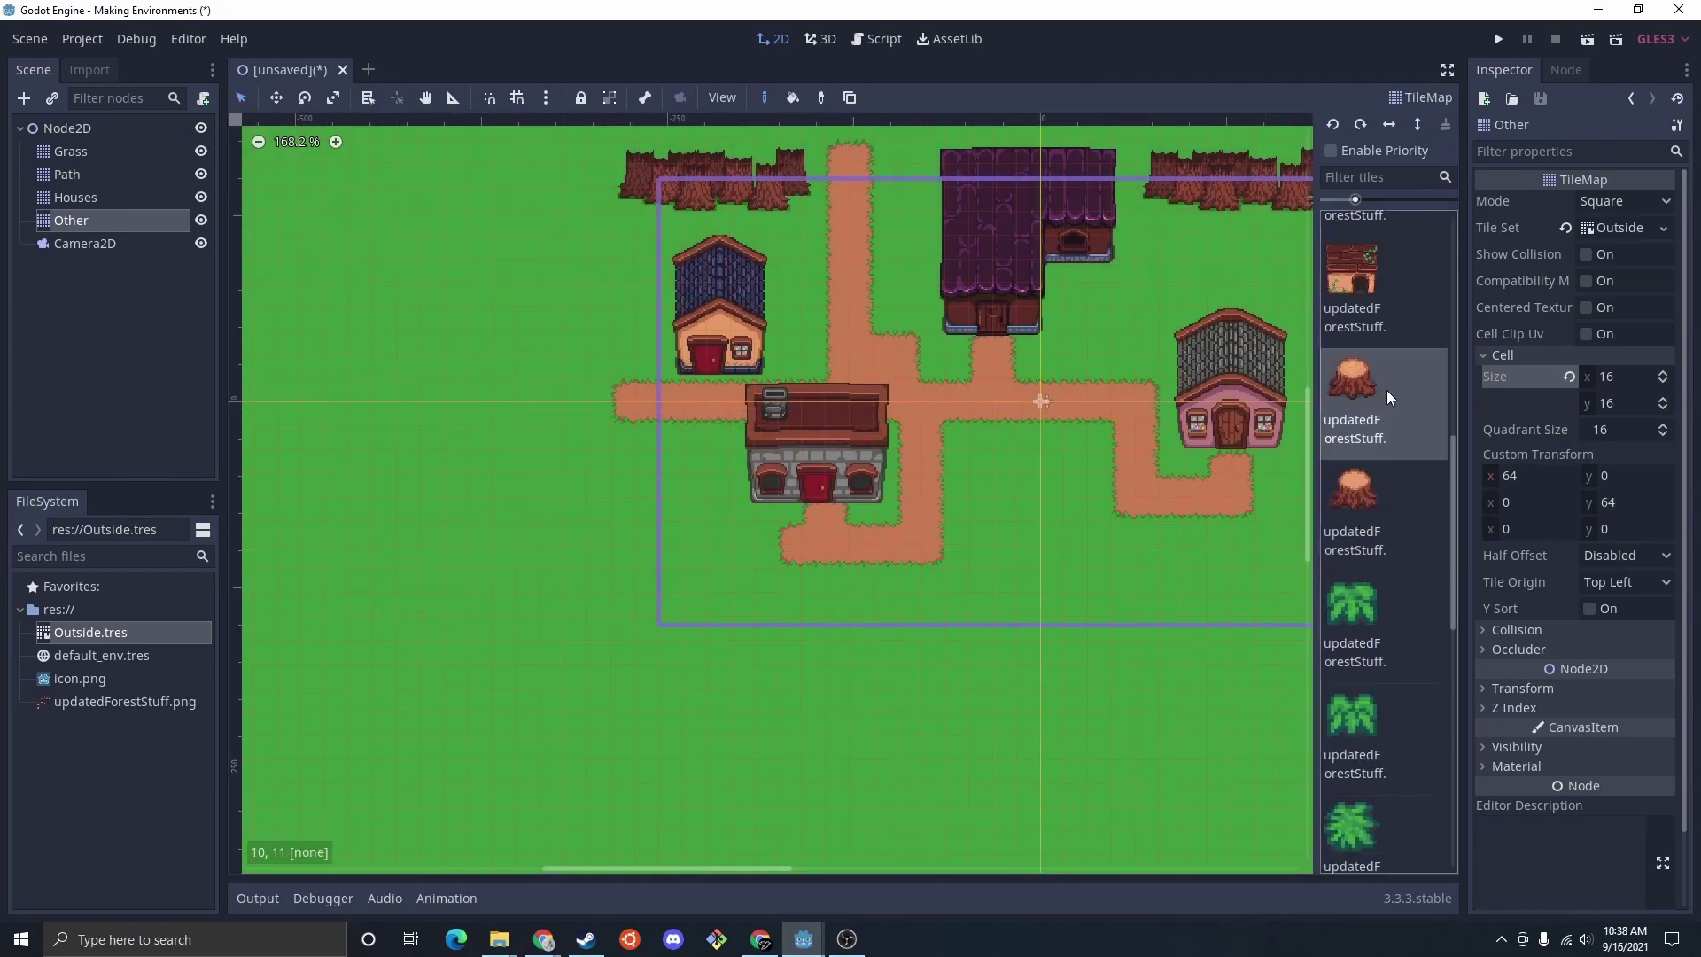
click(728, 538)
click(1383, 486)
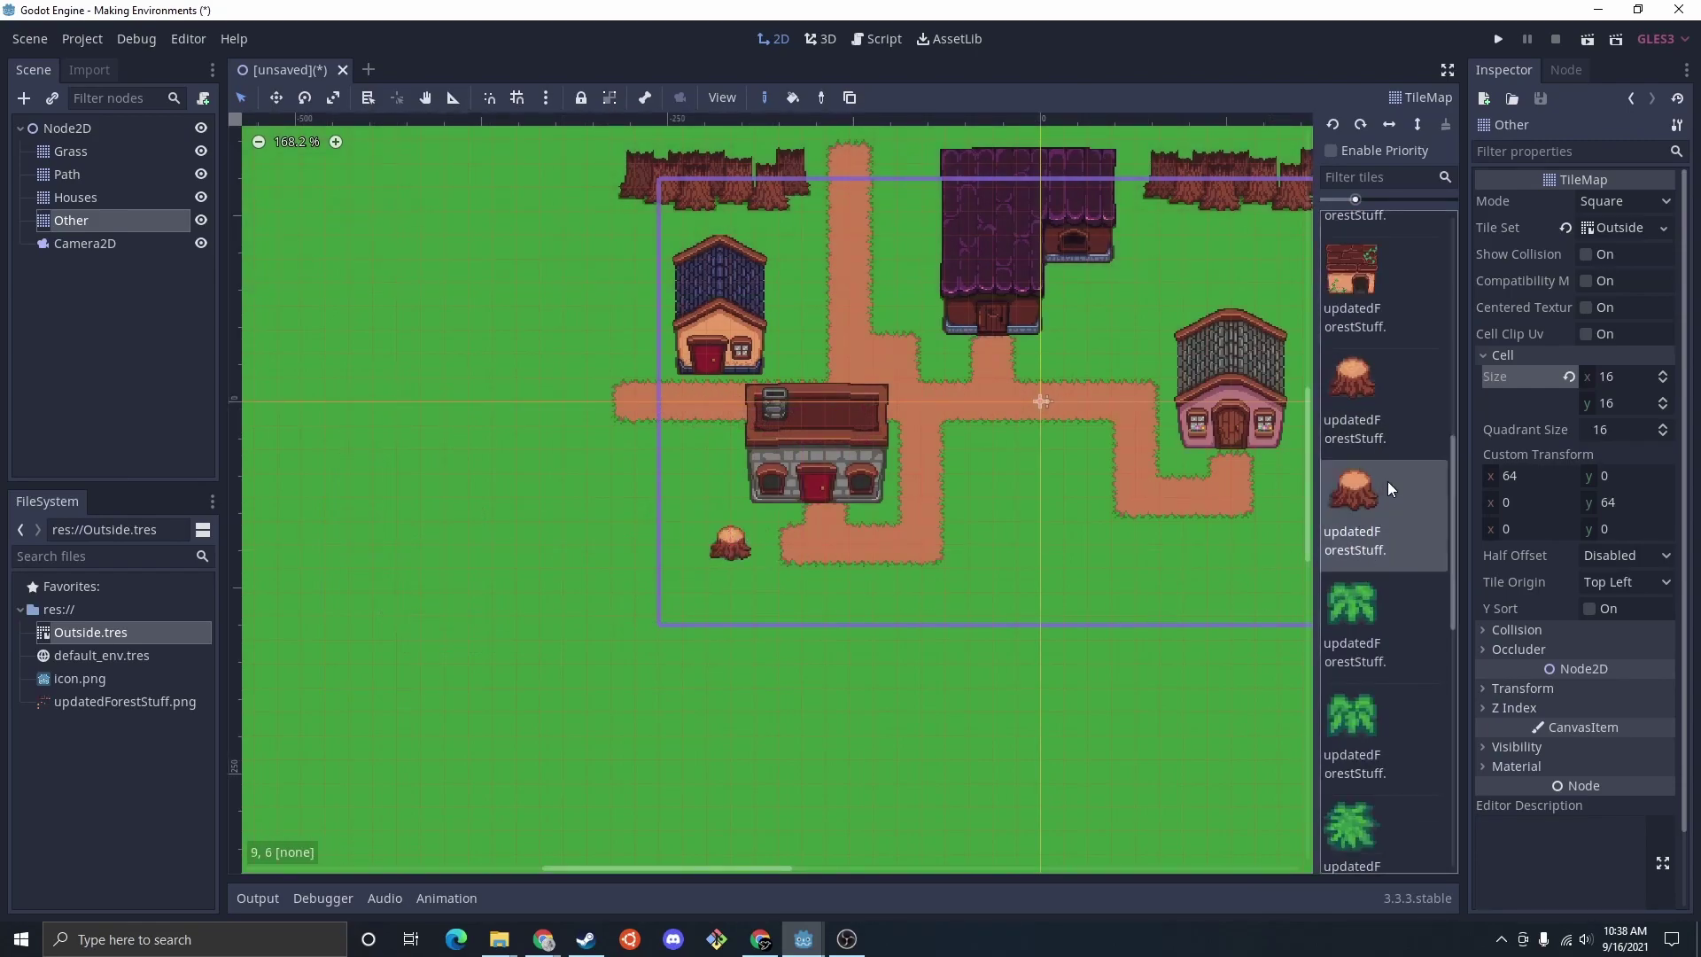
scroll(824, 554, right, 5)
scroll(824, 555, up, 2)
click(858, 347)
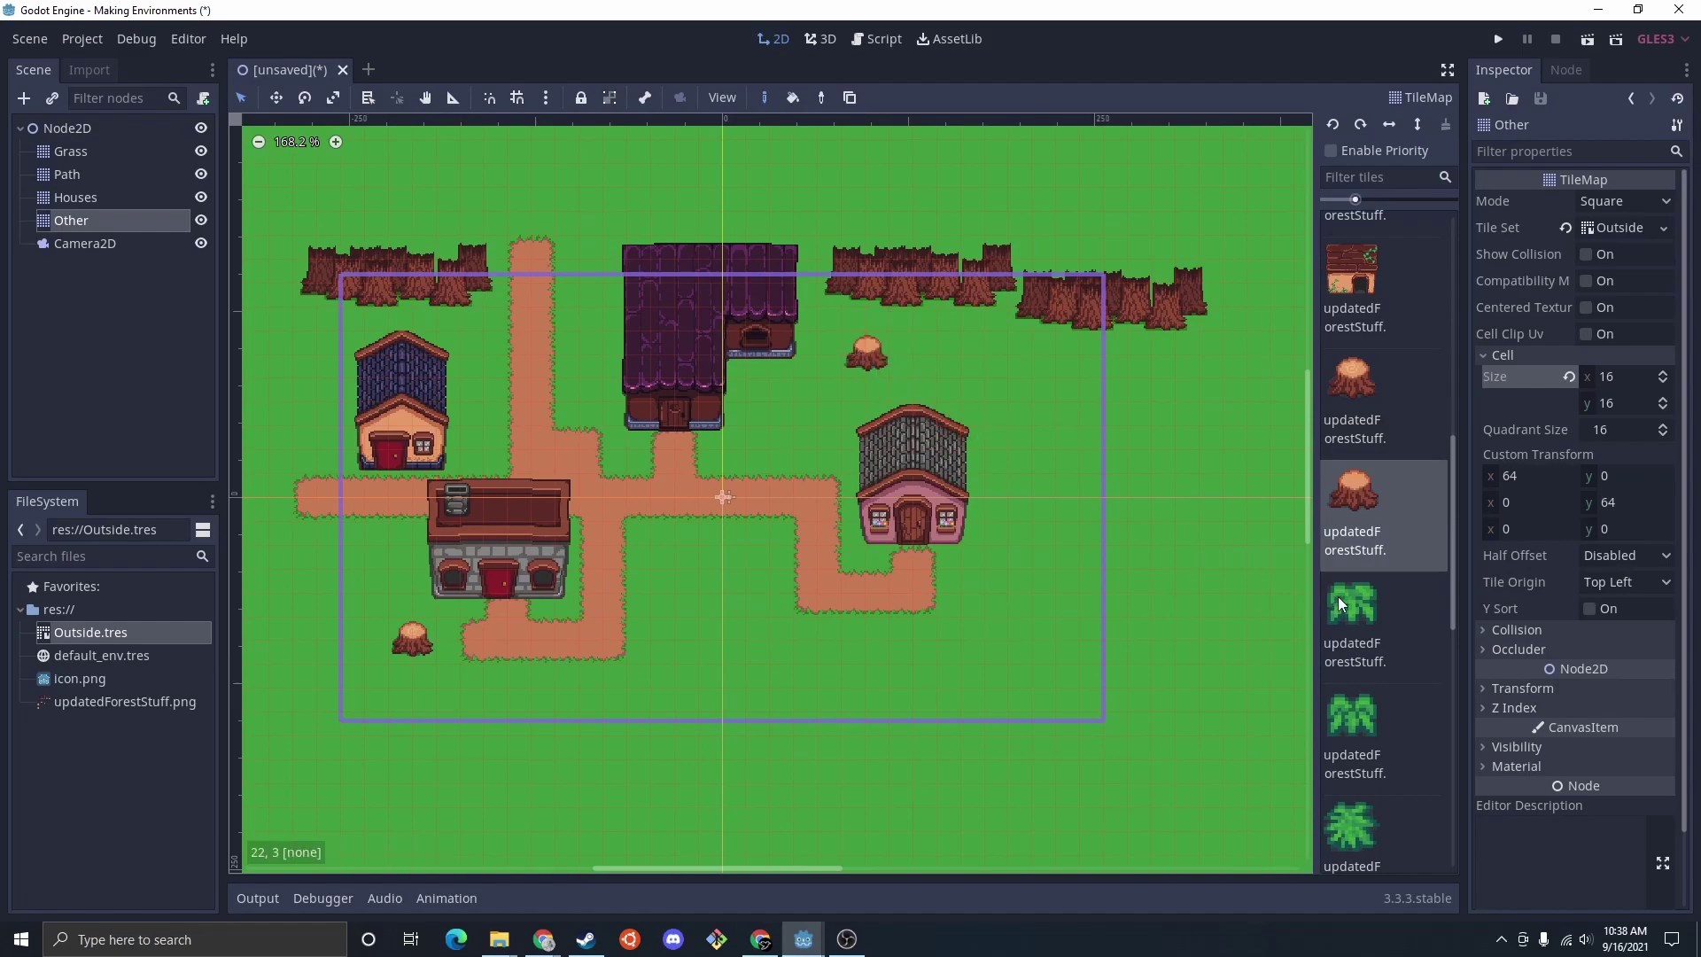
Step: Place a leafy green tree where the two trunk rows meet, northeast of the pink house
scroll(1422, 599, down, 5)
scroll(1401, 606, down, 1)
click(1401, 599)
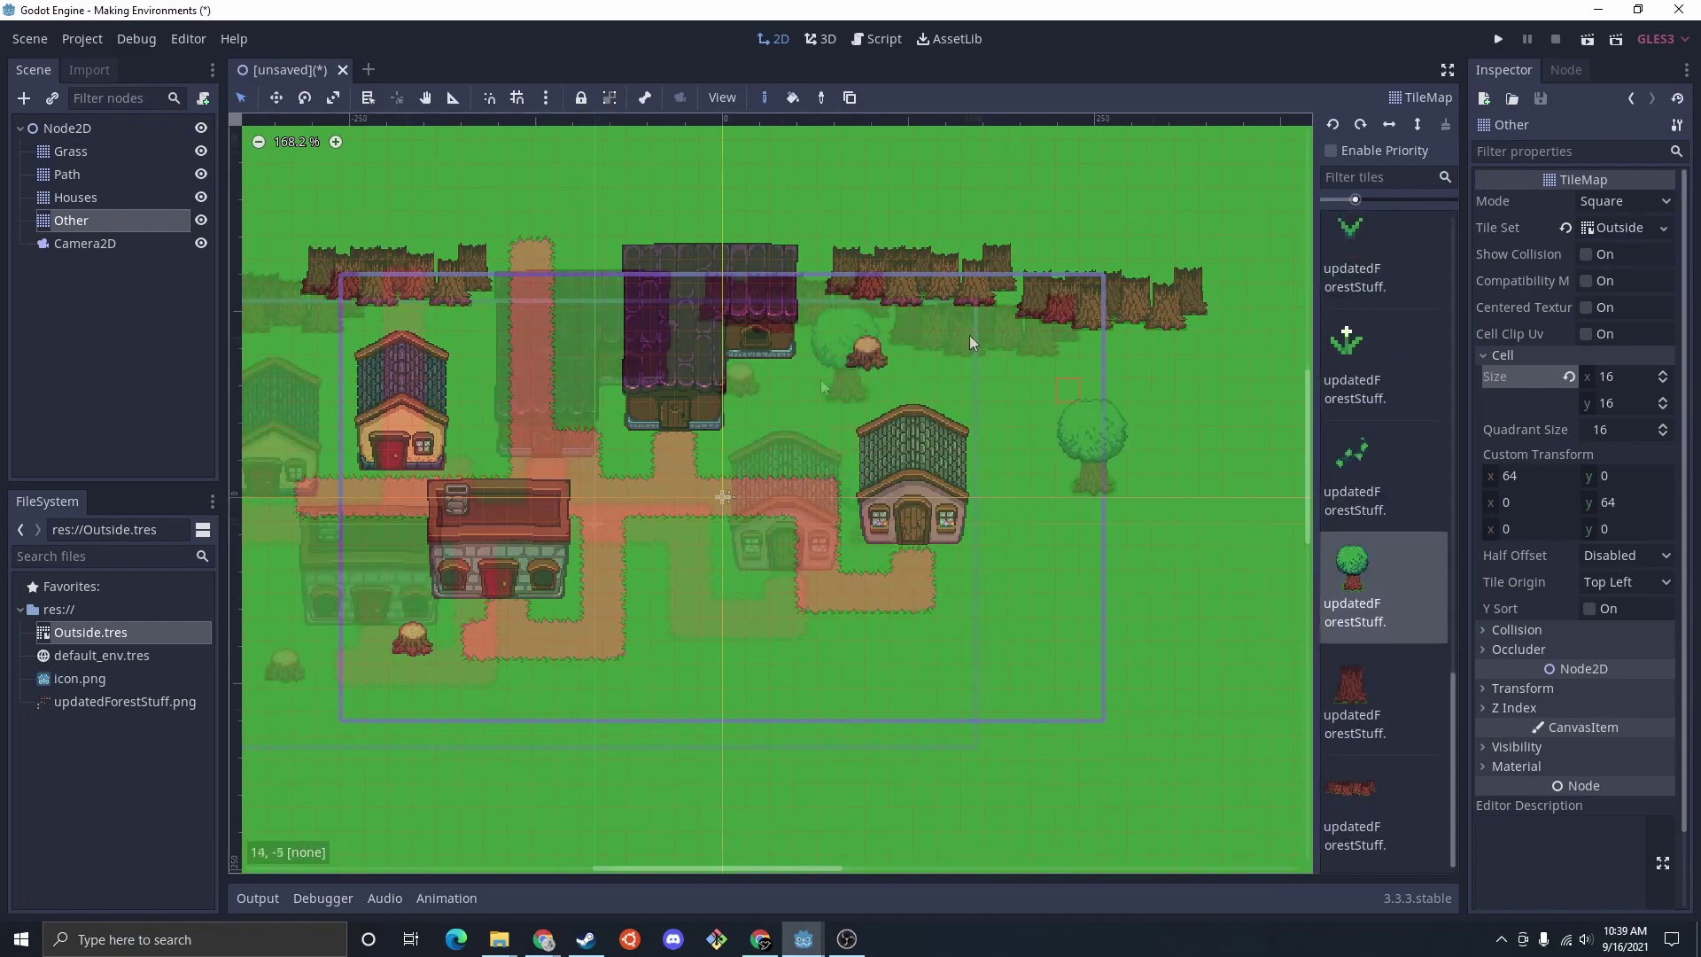
scroll(970, 335, right, 3)
scroll(819, 305, up, 1)
click(833, 274)
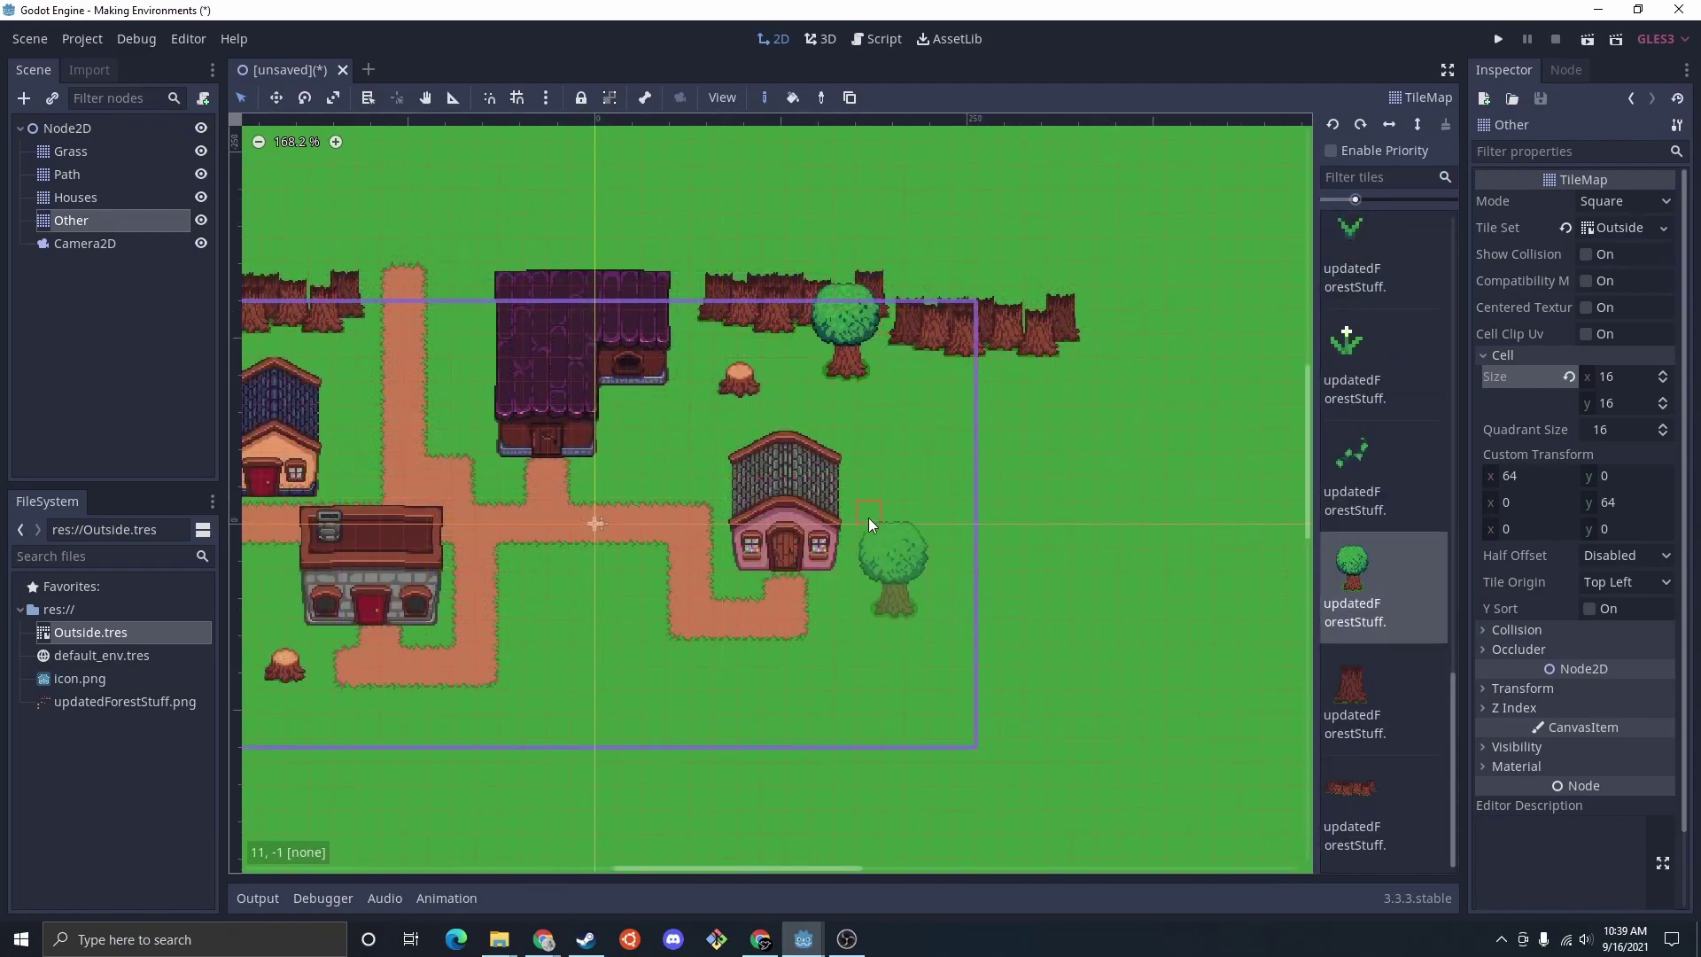
Step: Run two leafy vine tiles diagonally across the east wing wall of the purple-roofed house and cap the upper end with the small sprout tile
scroll(792, 383, down, 1)
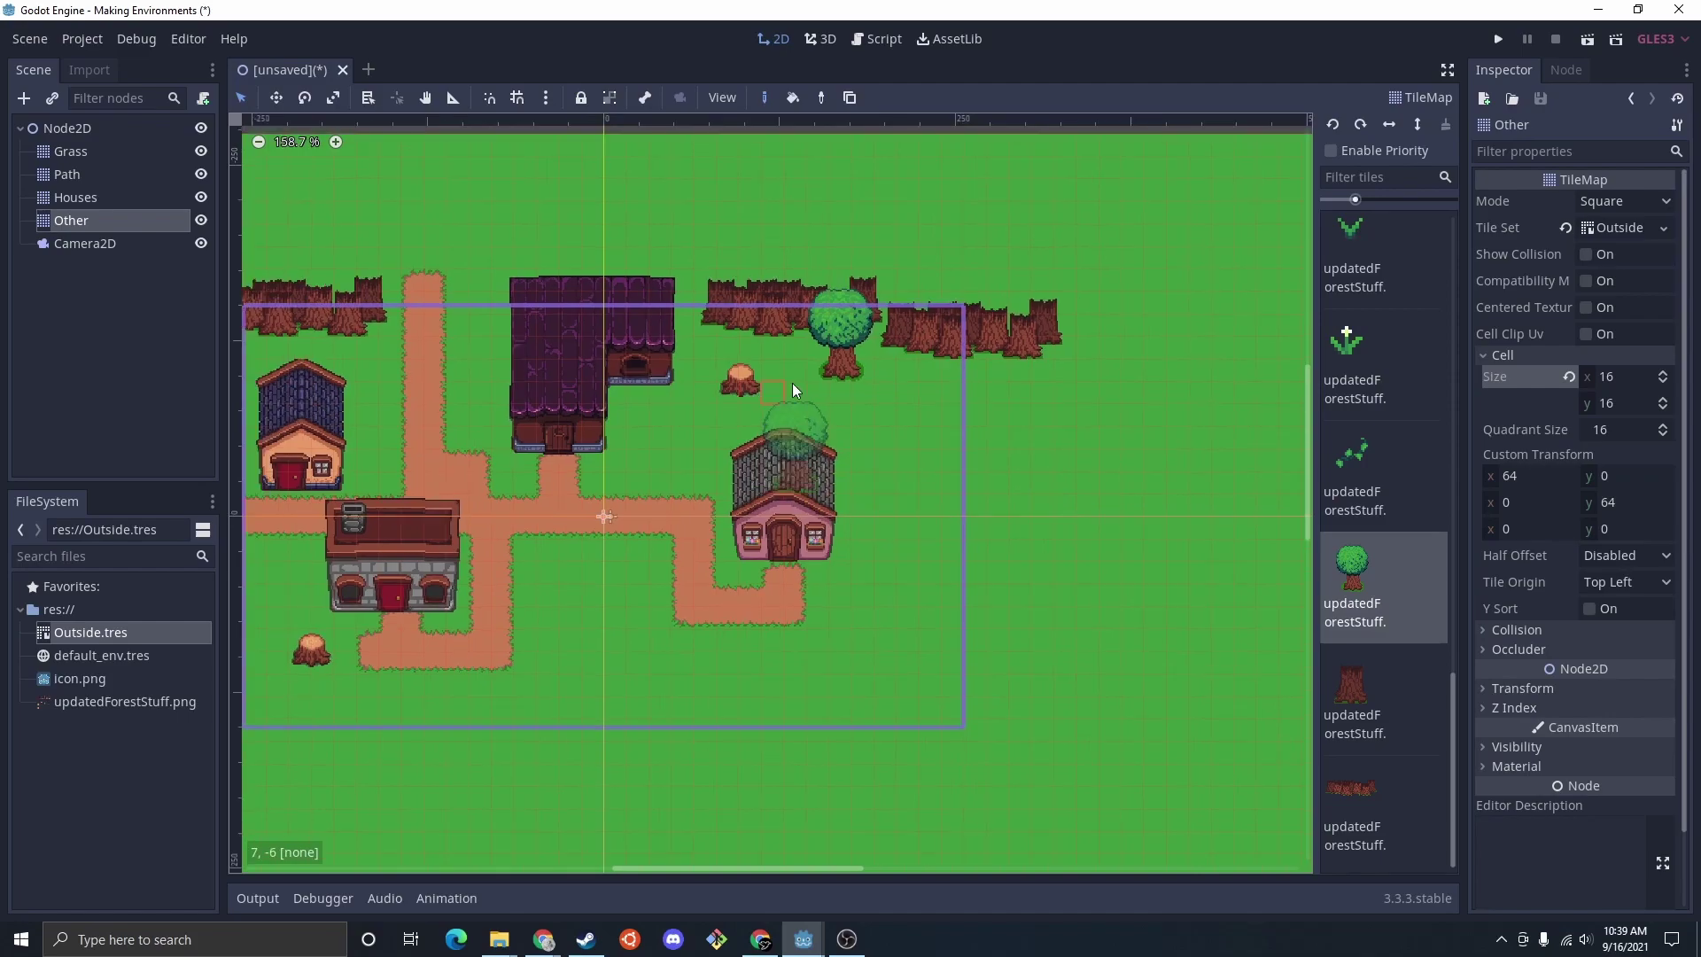
middle_drag(898, 382, 1081, 351)
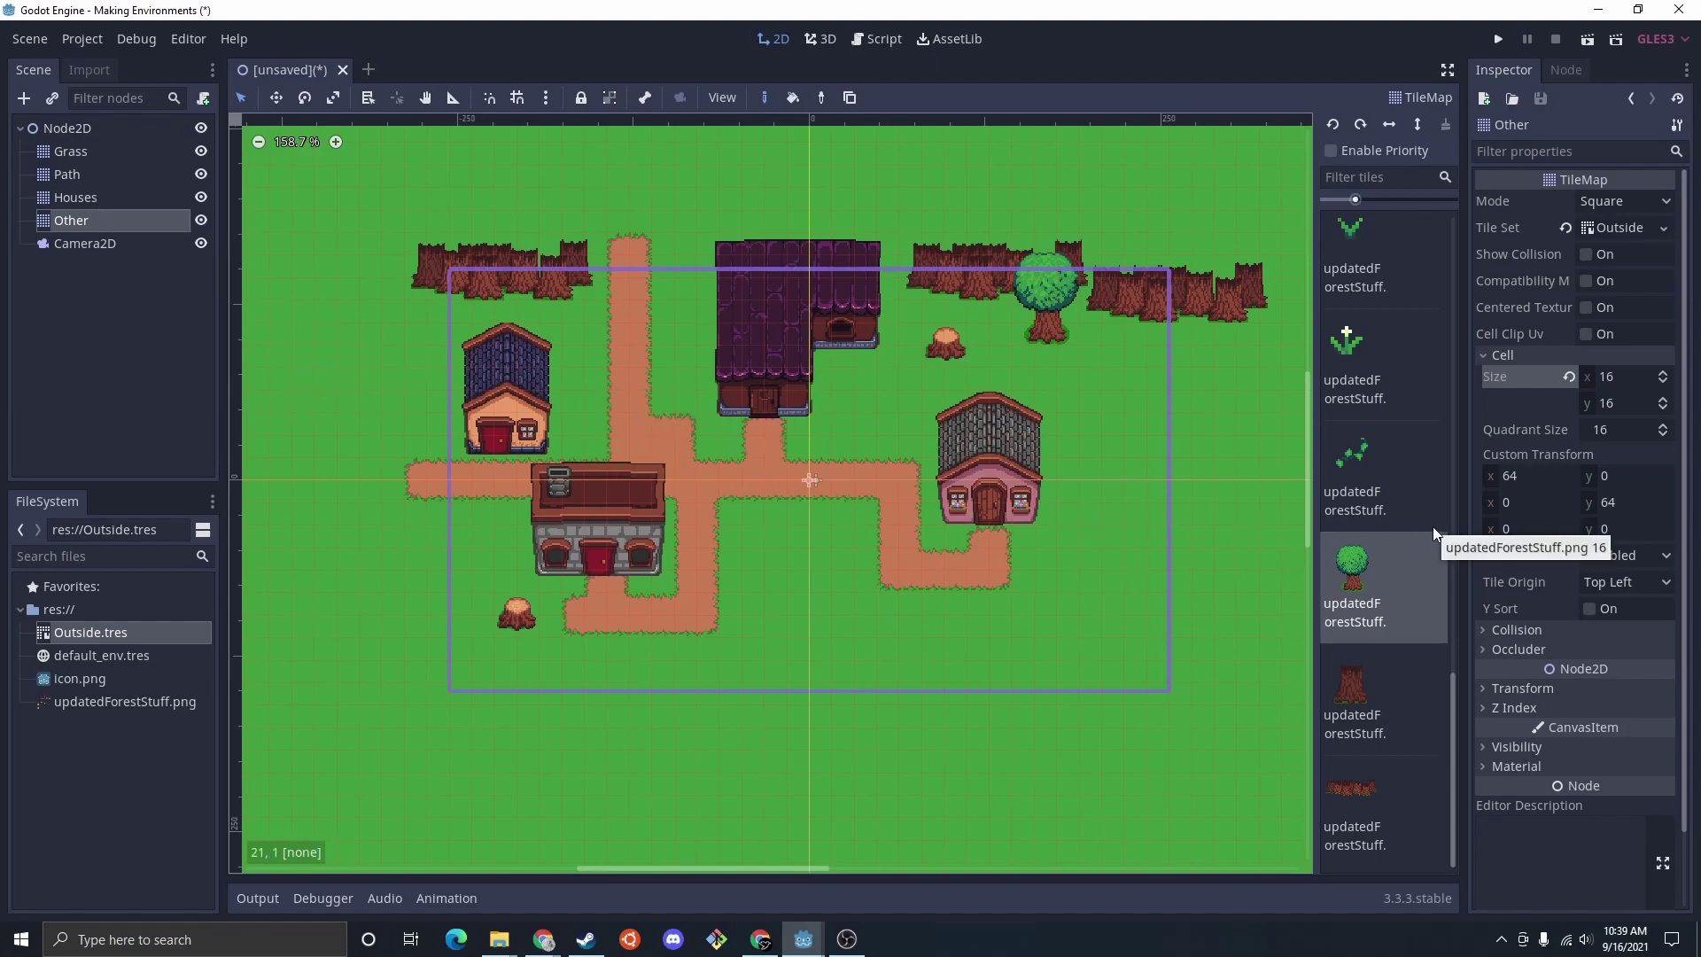
click(1382, 492)
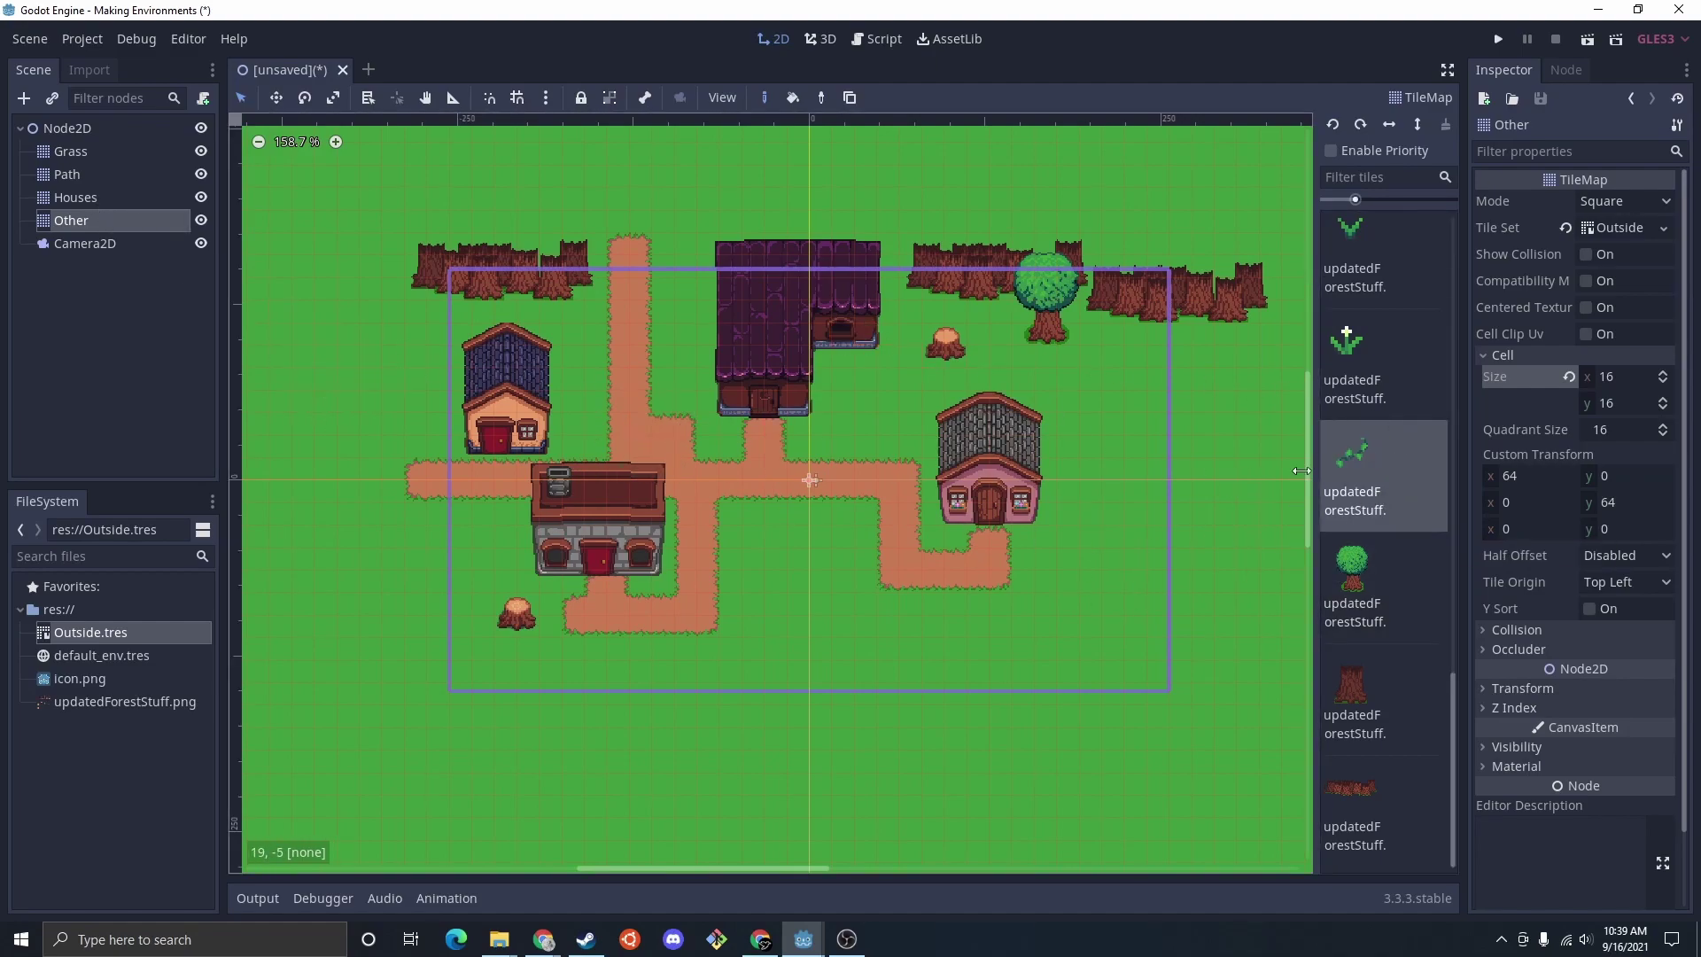
scroll(833, 335, up, 6)
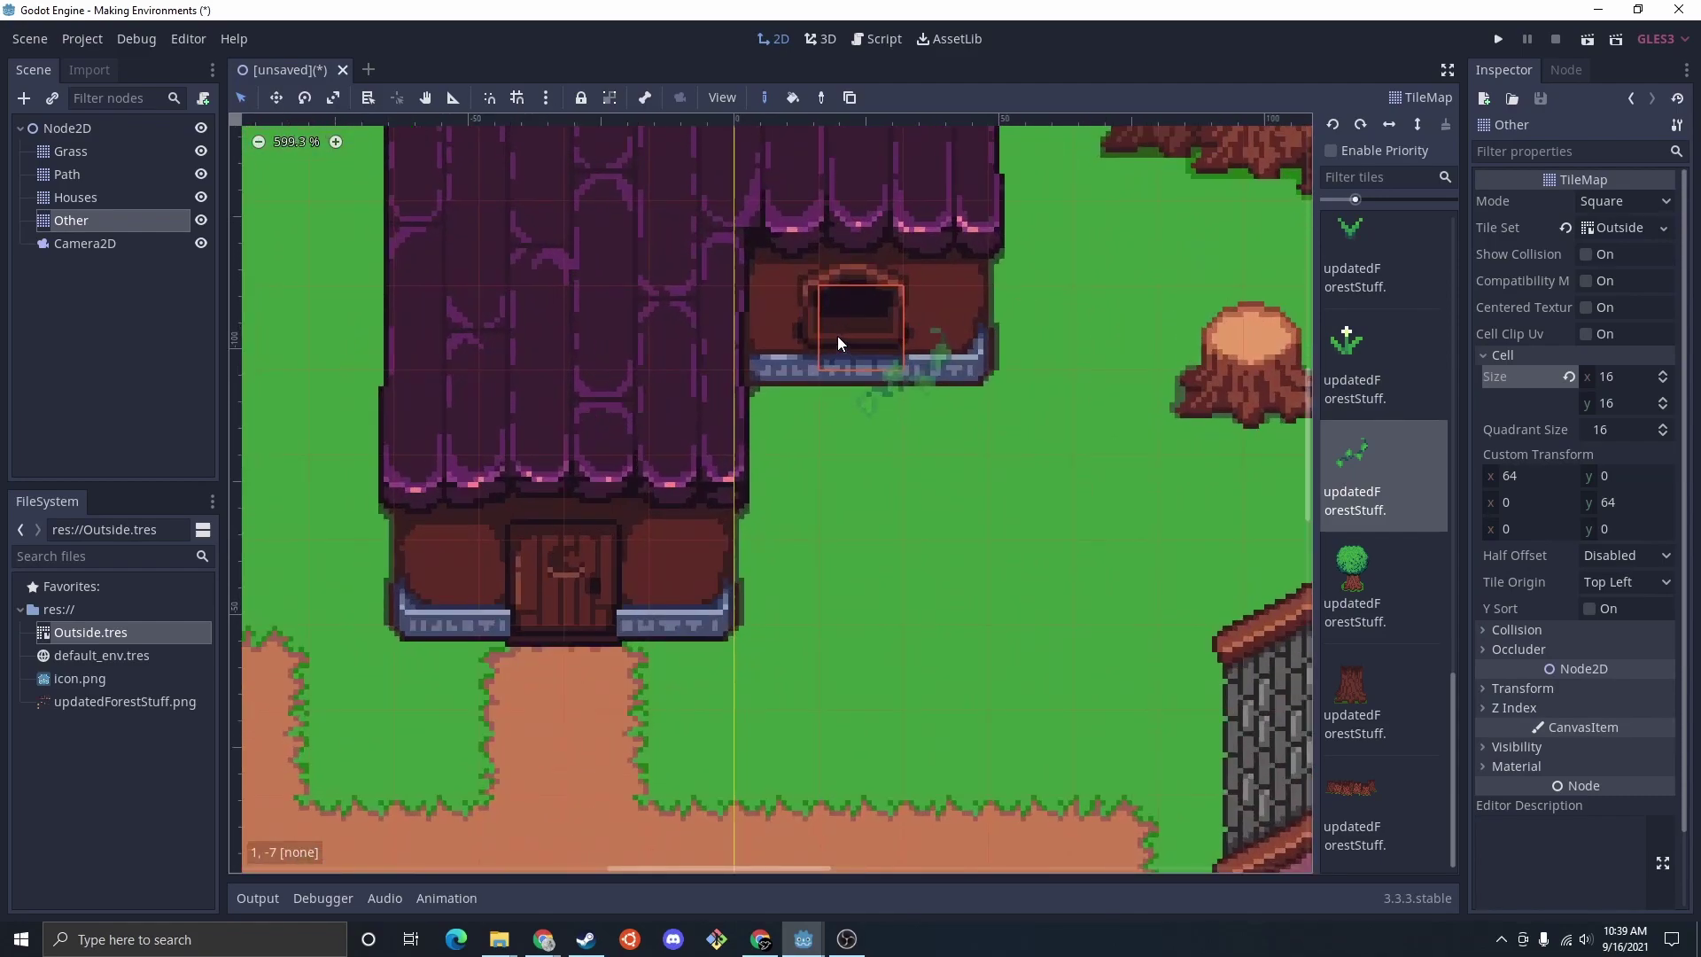
click(789, 310)
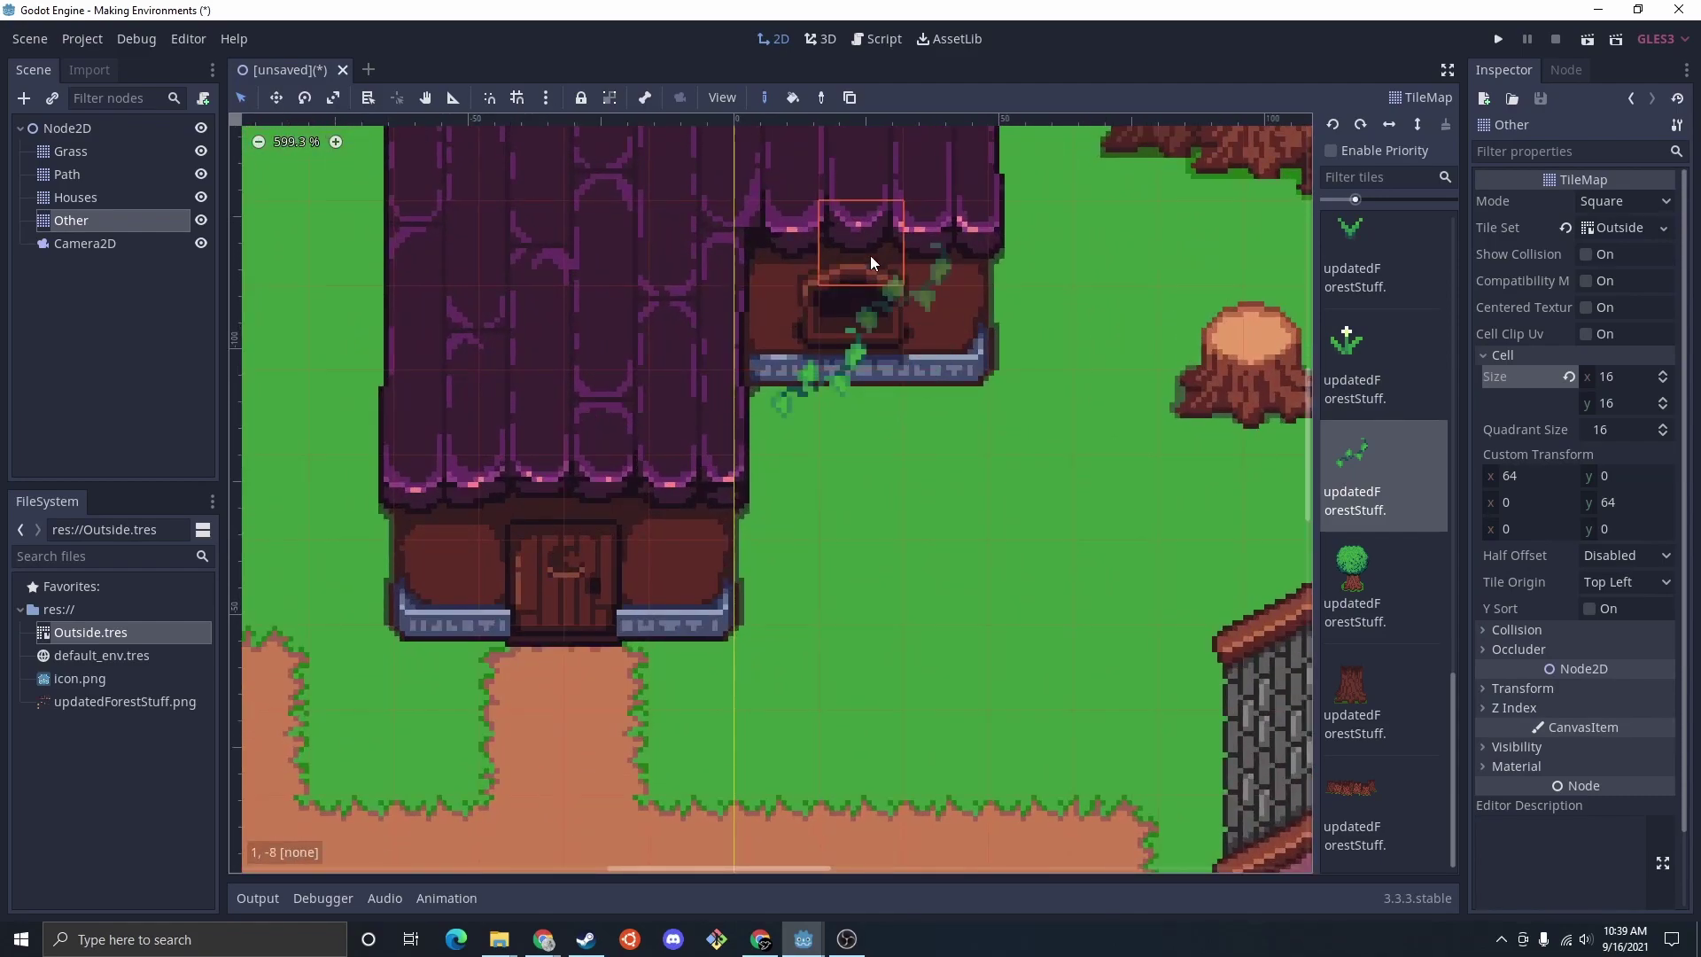
click(874, 246)
middle_drag(1040, 384, 982, 421)
click(1383, 257)
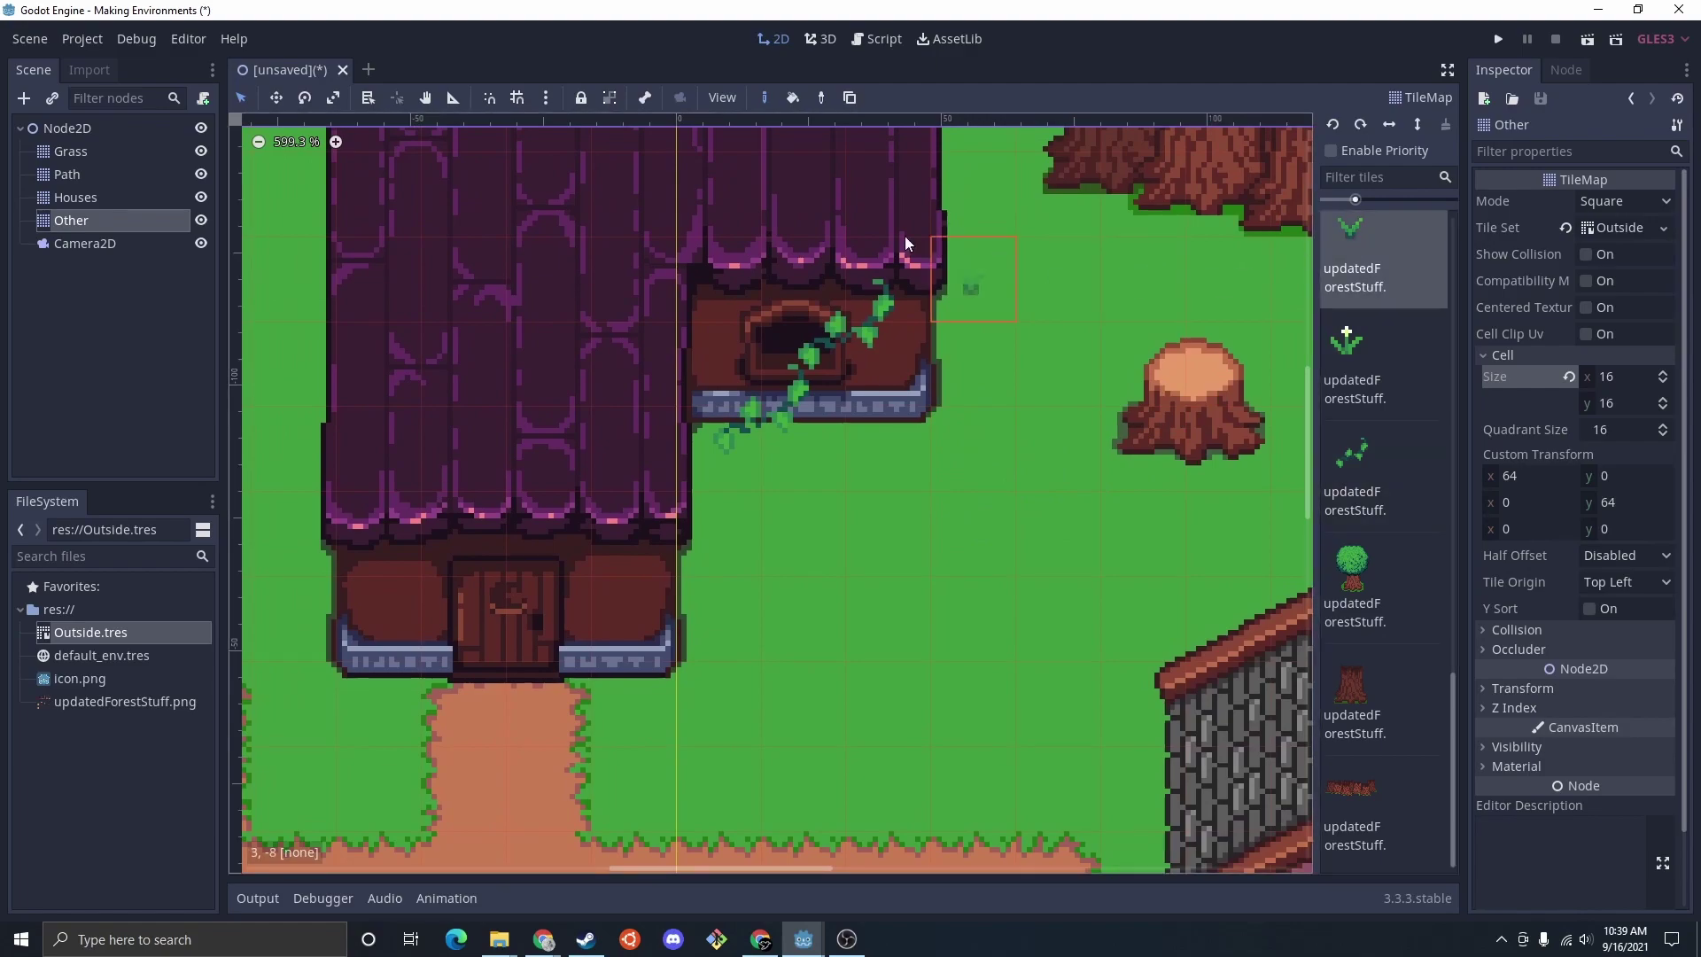
click(868, 252)
scroll(963, 532, down, 2)
scroll(963, 532, up, 3)
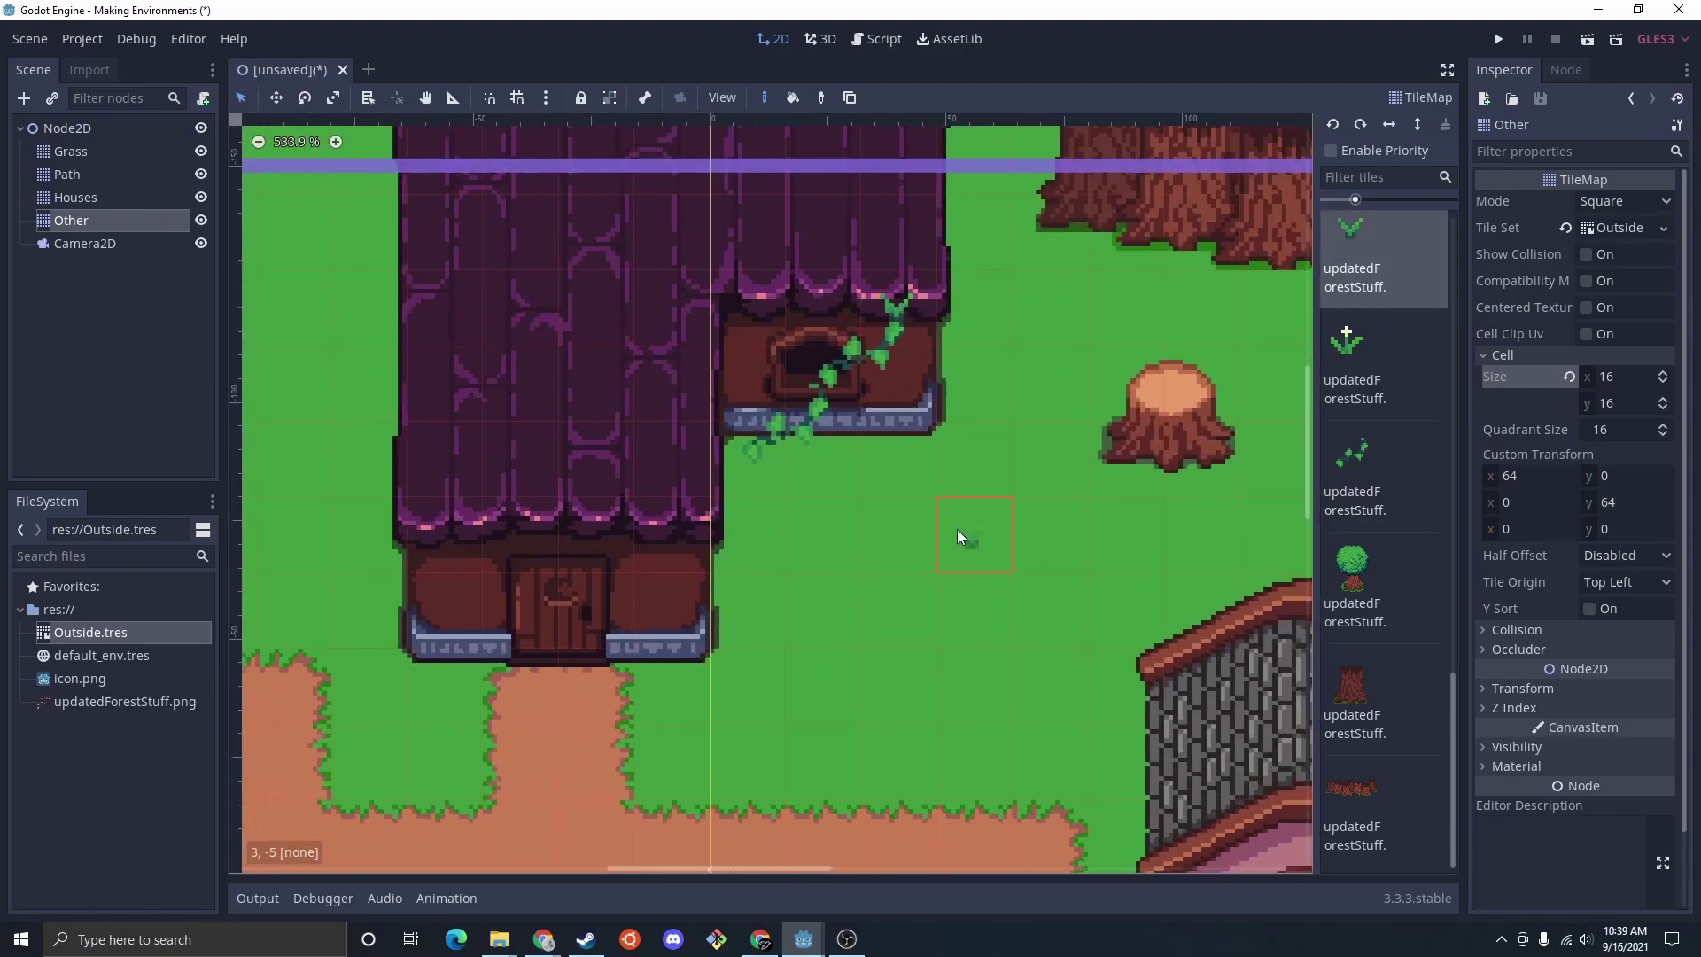
Step: Place wooden signposts beside the front paths of the pink house and the purple-roofed house
scroll(950, 528, down, 5)
ctrl+click(821, 488)
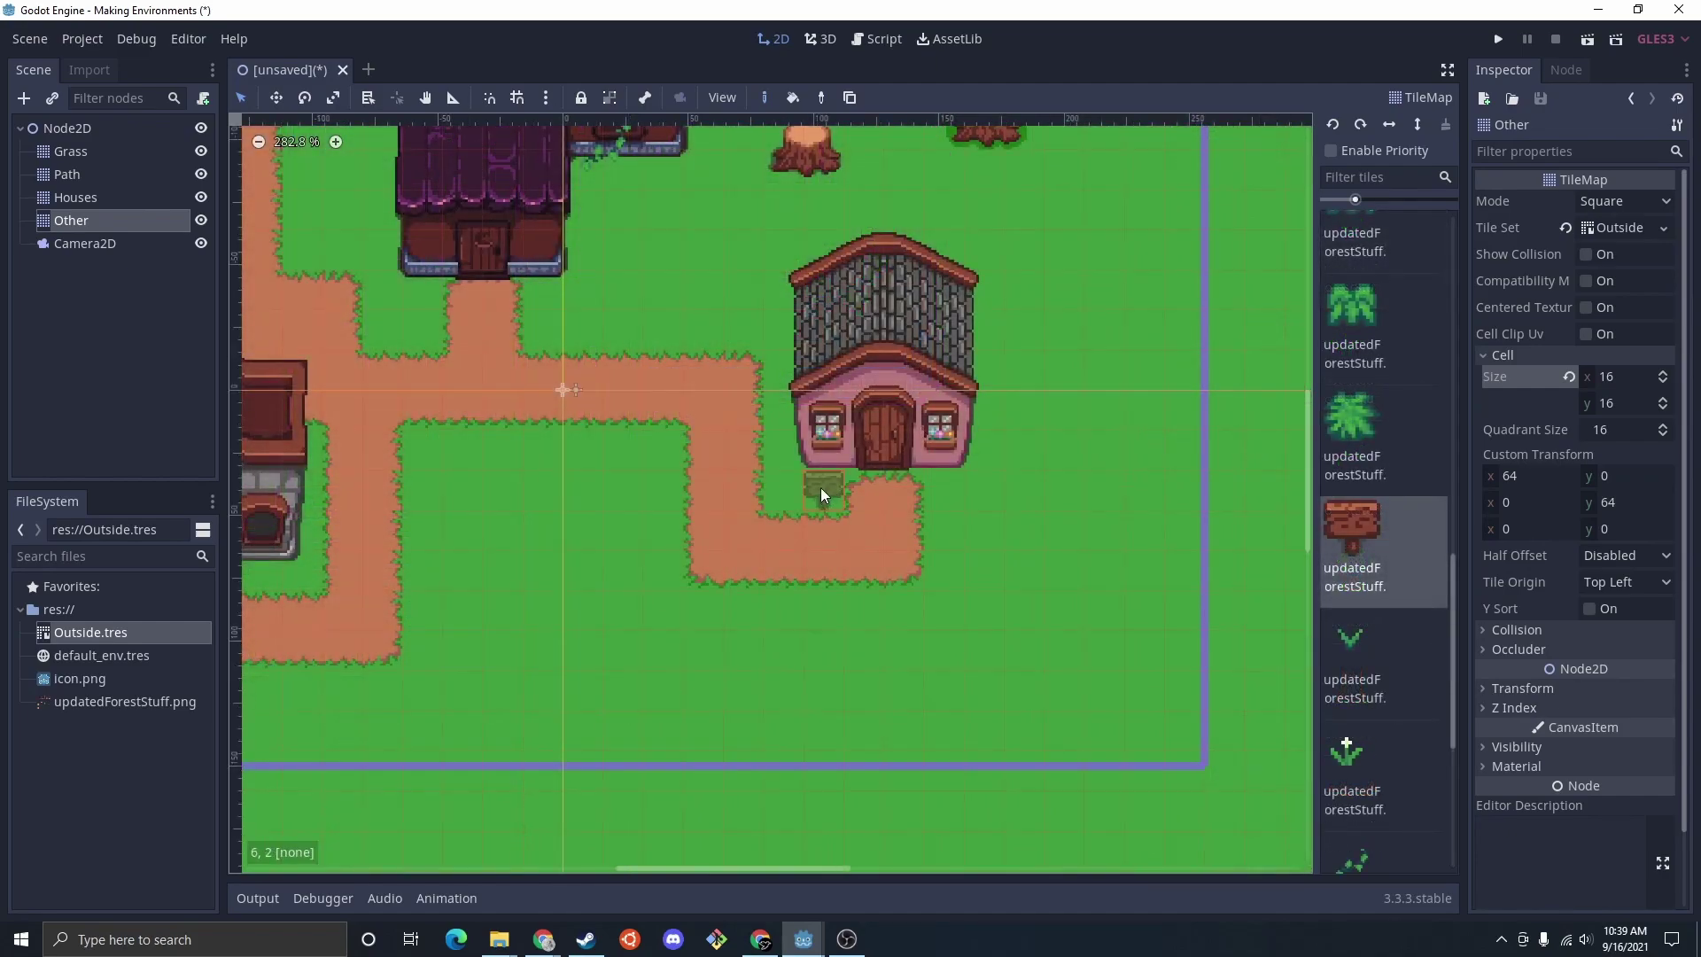
scroll(438, 294, down, 1)
Step: Place one spiky-leaf bush and one drooping-leaf bush on the grass east of the stone house, south of the main path
click(1351, 416)
middle_drag(566, 525, 911, 437)
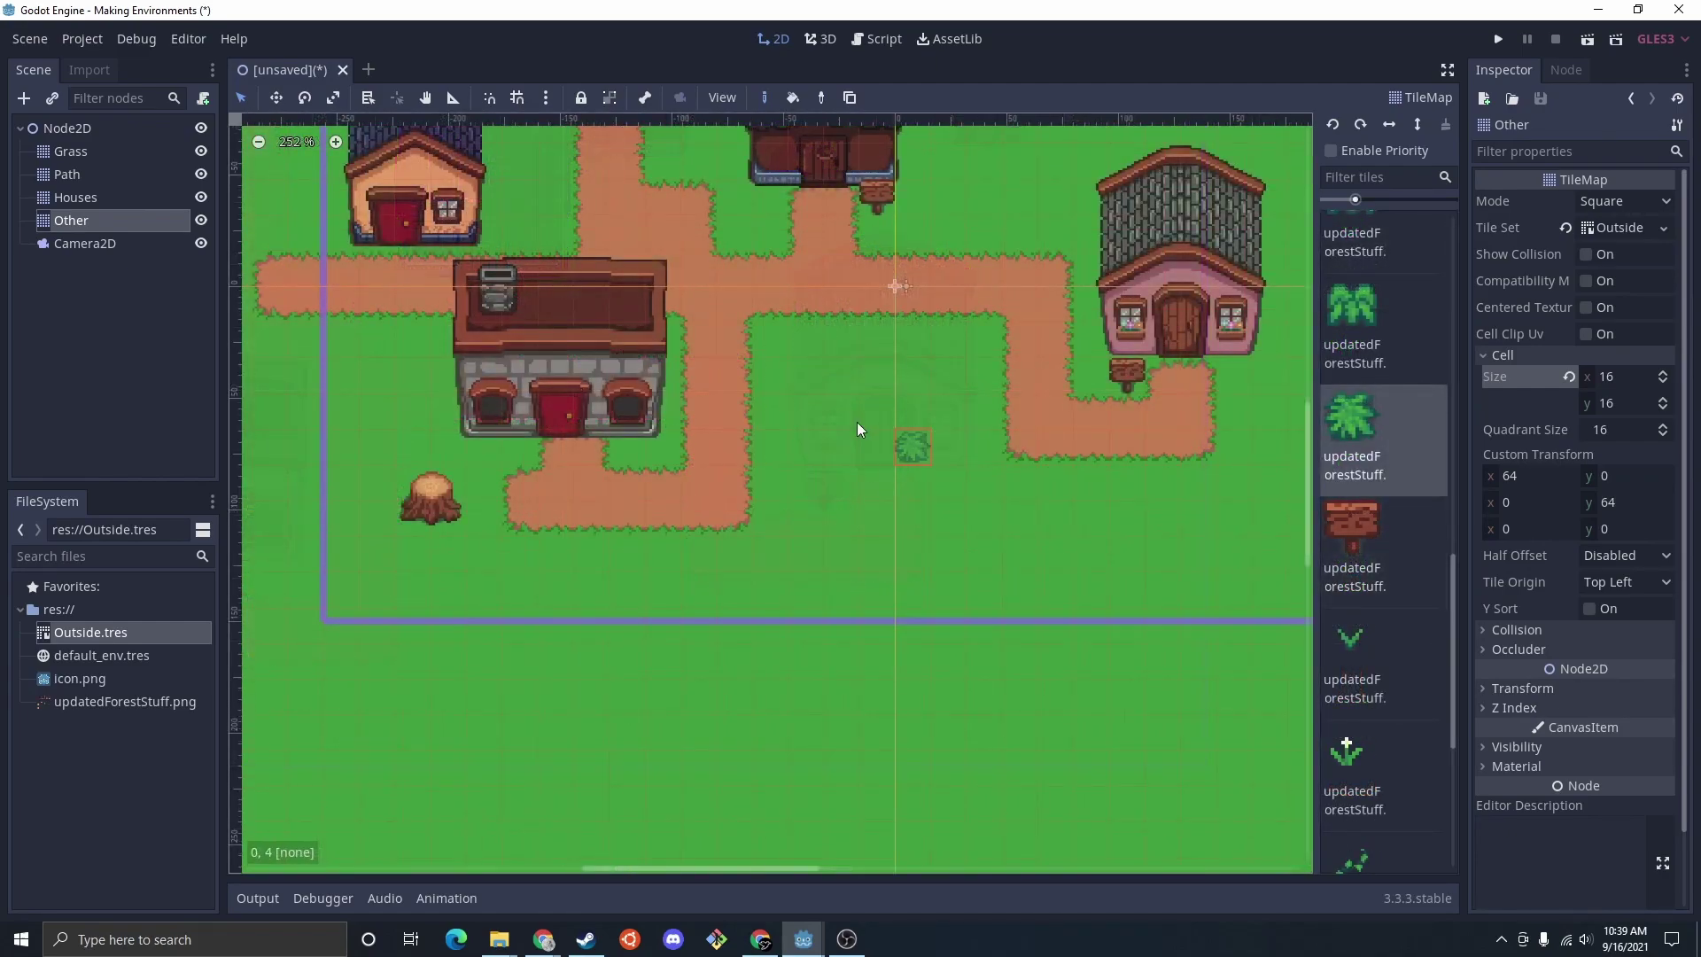
click(806, 375)
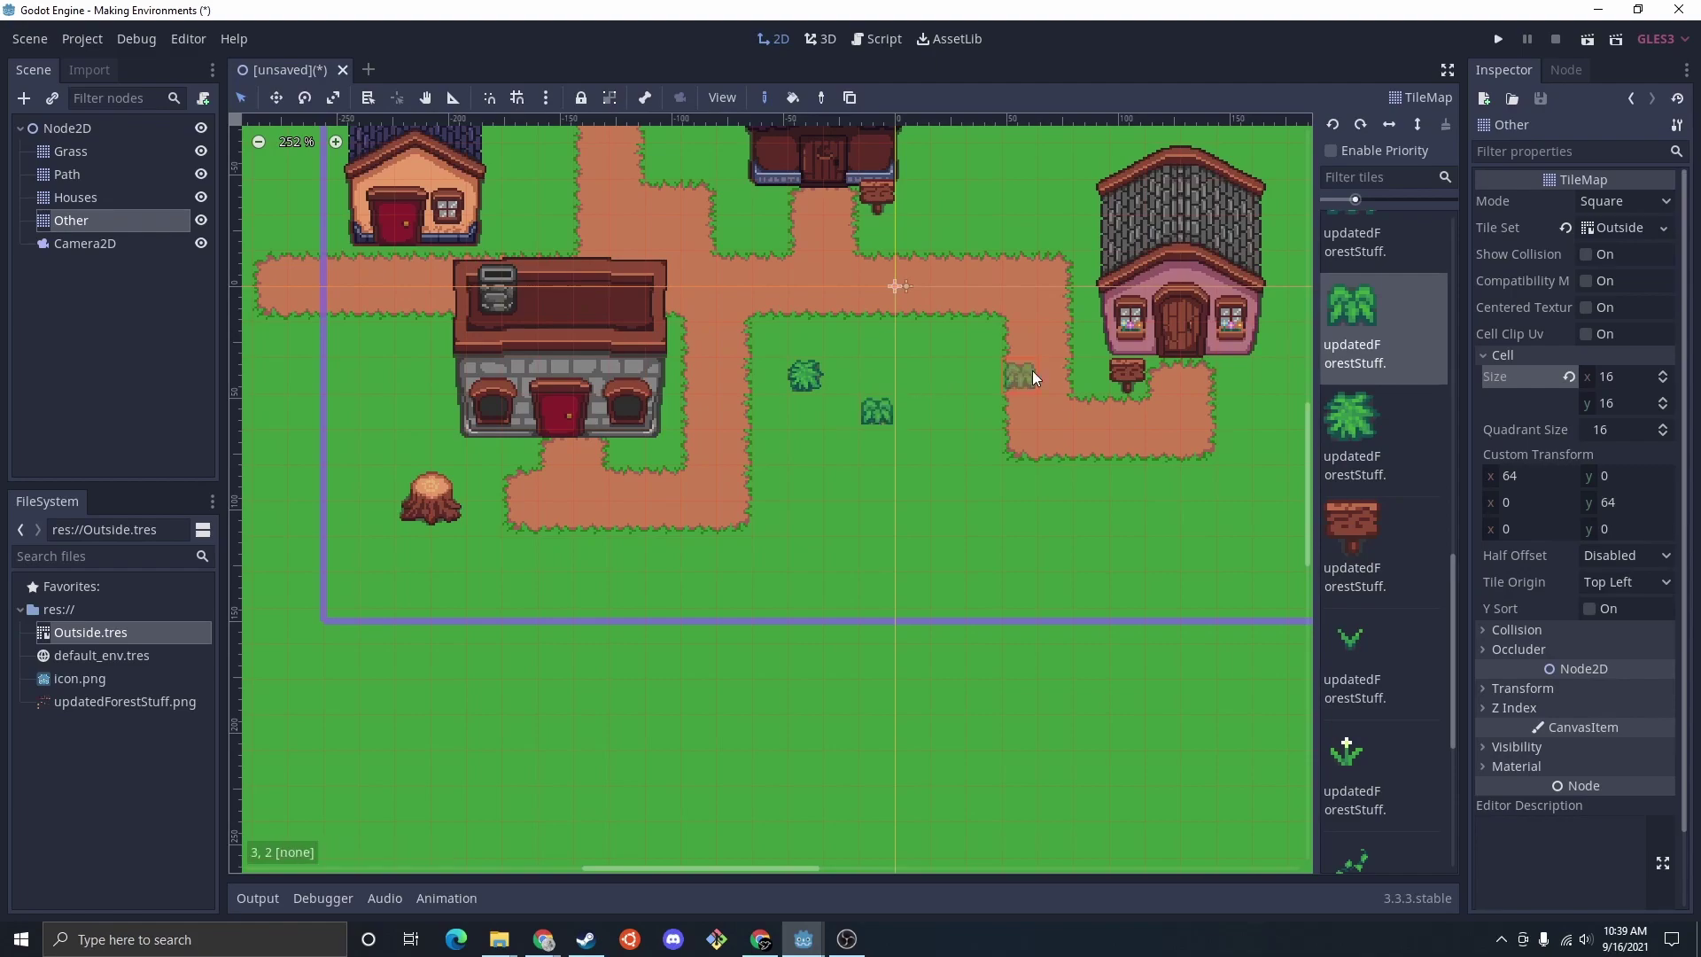